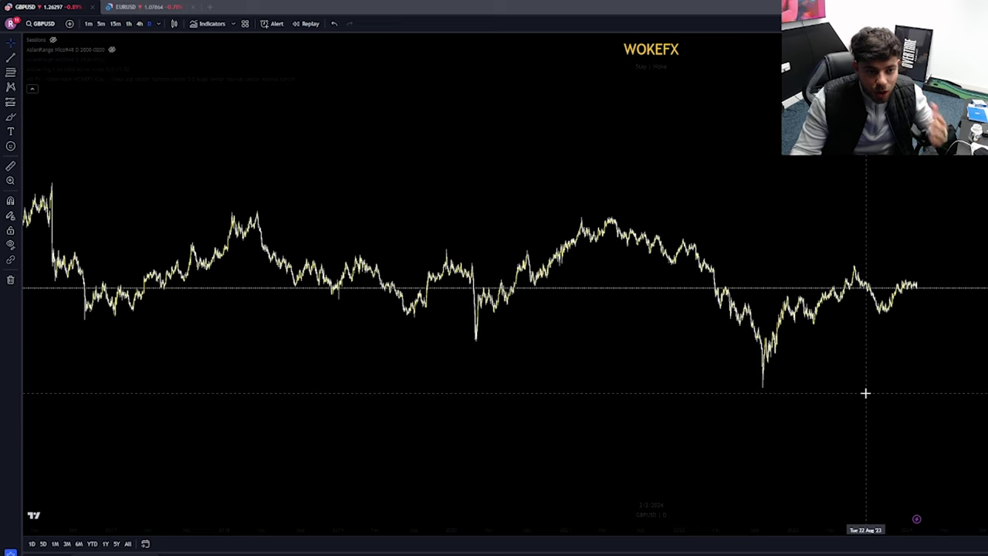
# Step: Examine the daily GBPUSD price history, narrowing from the multi-year swings to the most recent price action
pyautogui.scroll(4, 868, 411)
pyautogui.moveTo(750, 421); pyautogui.dragTo(987, 81)
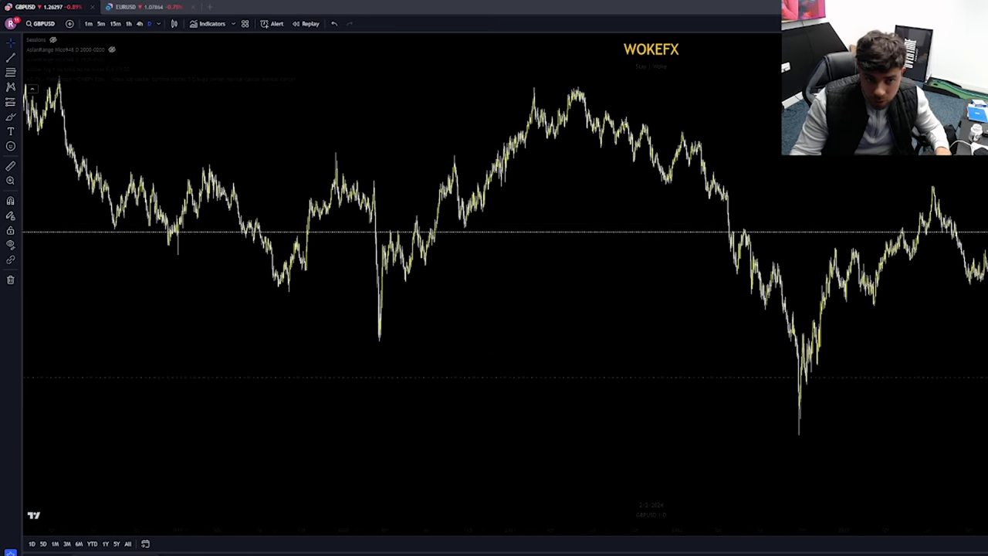
pyautogui.scroll(6, 983, 388)
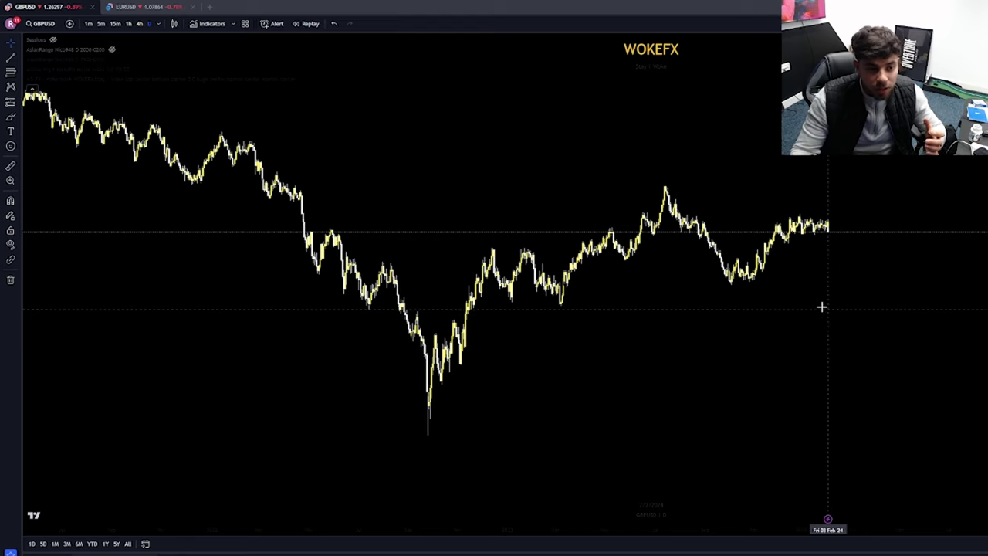
pyautogui.scroll(5, 821, 306)
pyautogui.moveTo(450, 324); pyautogui.dragTo(901, 393)
pyautogui.scroll(2, 946, 433)
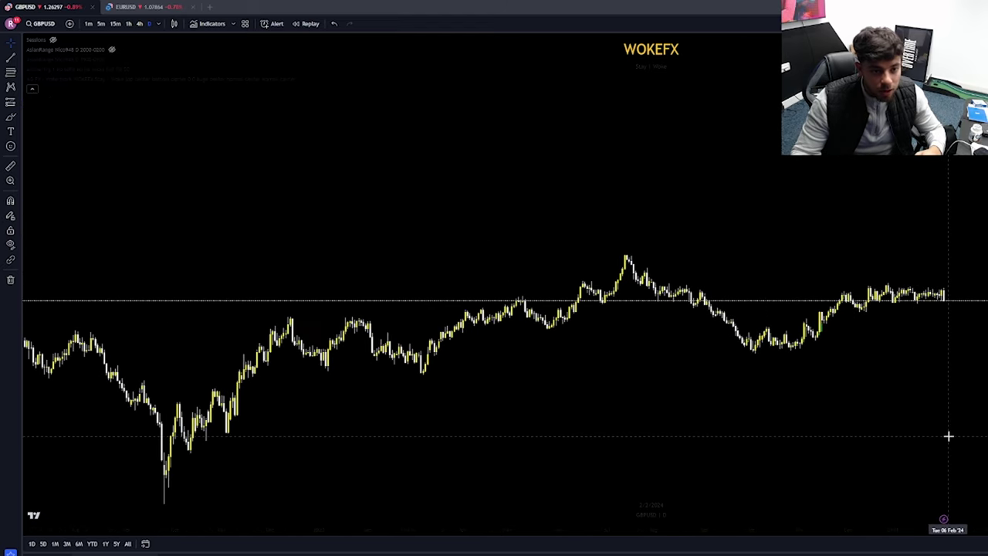
pyautogui.moveTo(931, 424); pyautogui.dragTo(833, 371)
# Step: Review the chart's Symbol settings for candle colours, price lines and time zone, and keep them as they are
pyautogui.rightClick(776, 299)
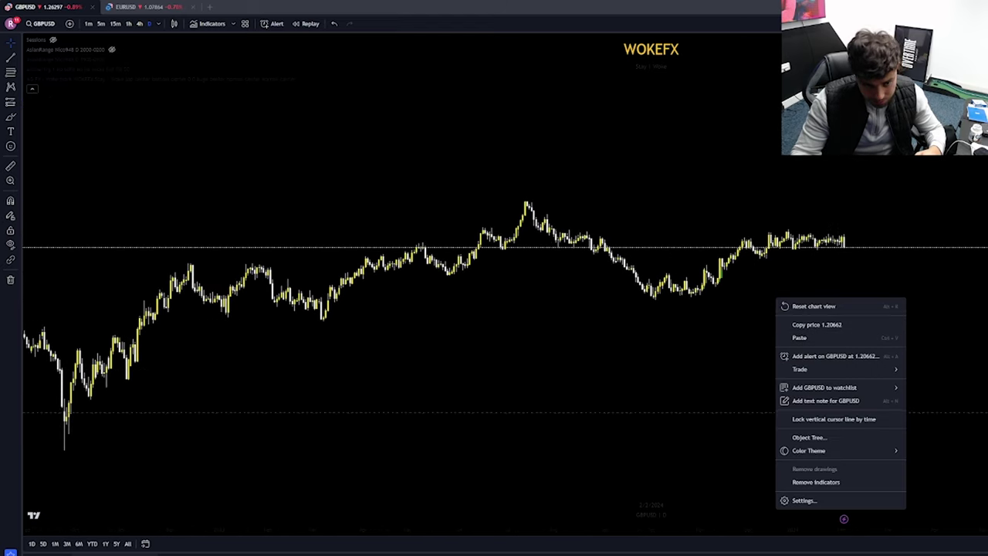
pyautogui.click(823, 500)
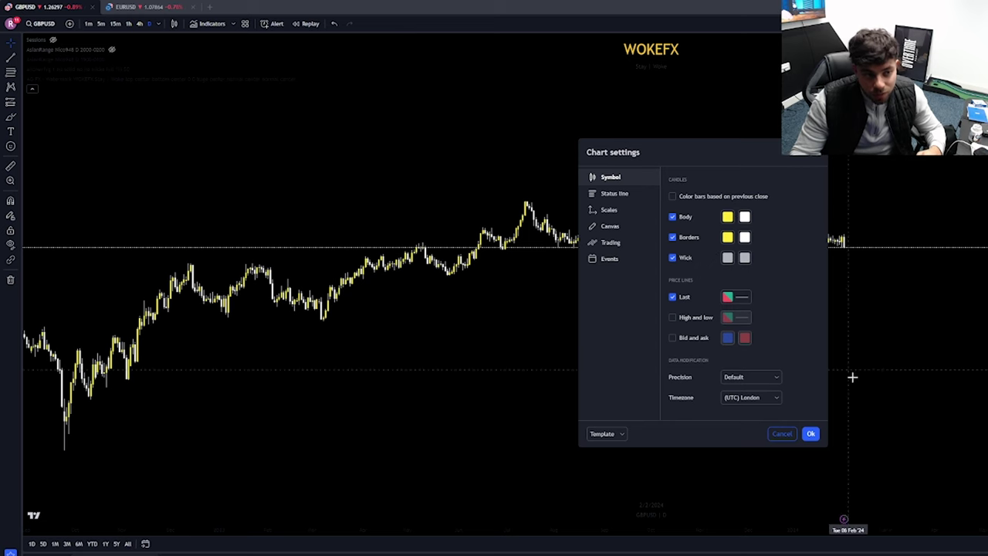
pyautogui.click(810, 433)
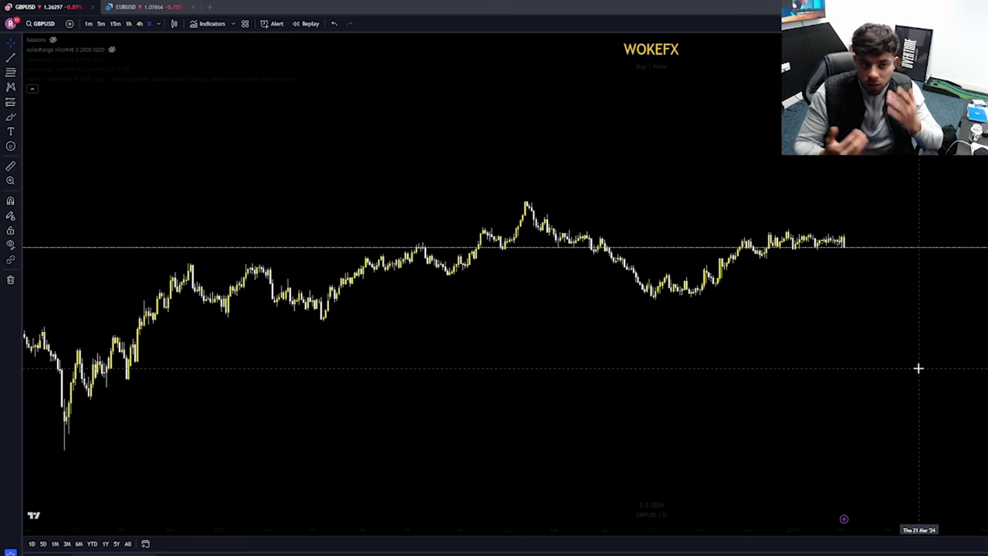
# Step: Review the chart's Canvas settings for background, grid lines, crosshair and margins, and close them without changes
pyautogui.scroll(5, 865, 360)
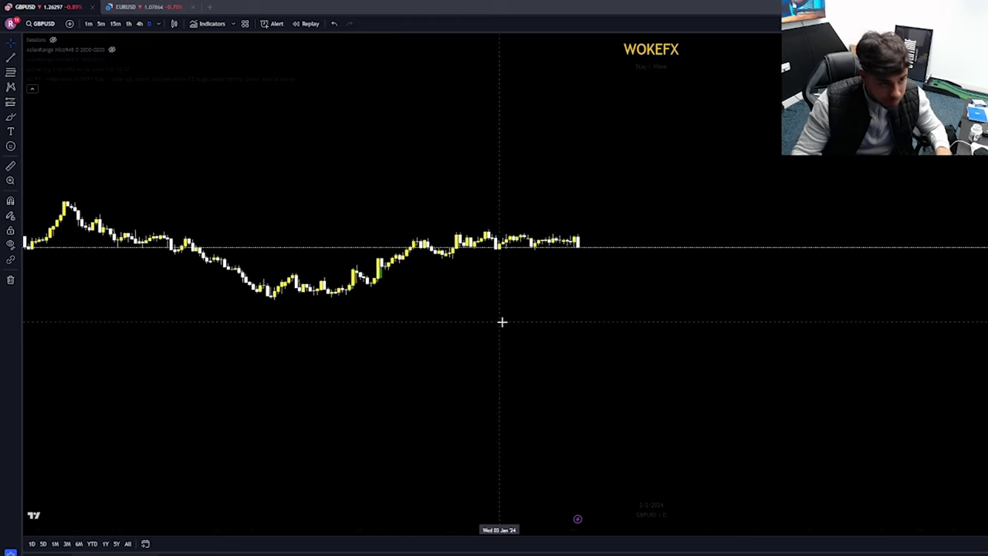
pyautogui.moveTo(503, 322); pyautogui.dragTo(968, 319)
pyautogui.scroll(5, 900, 331)
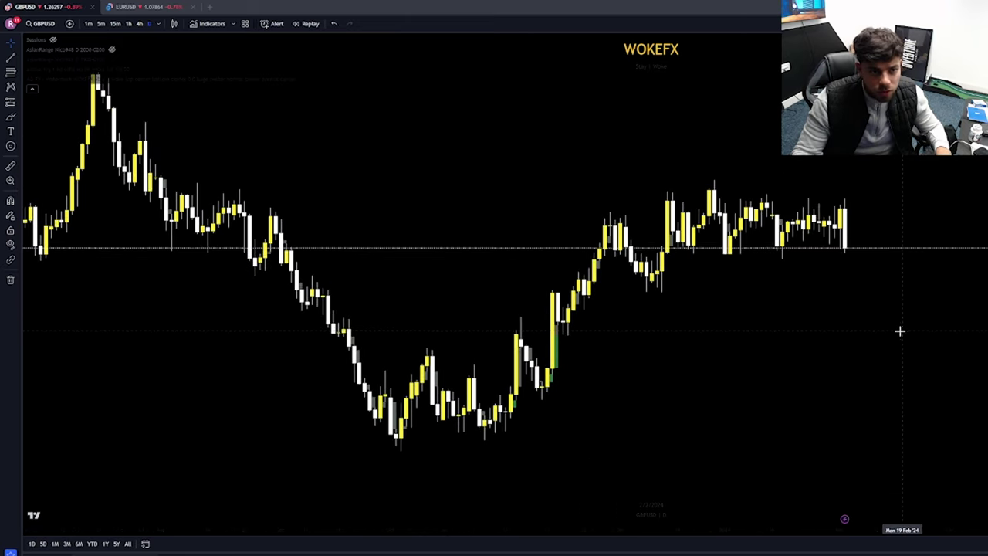
pyautogui.scroll(2, 845, 519)
pyautogui.rightClick(855, 284)
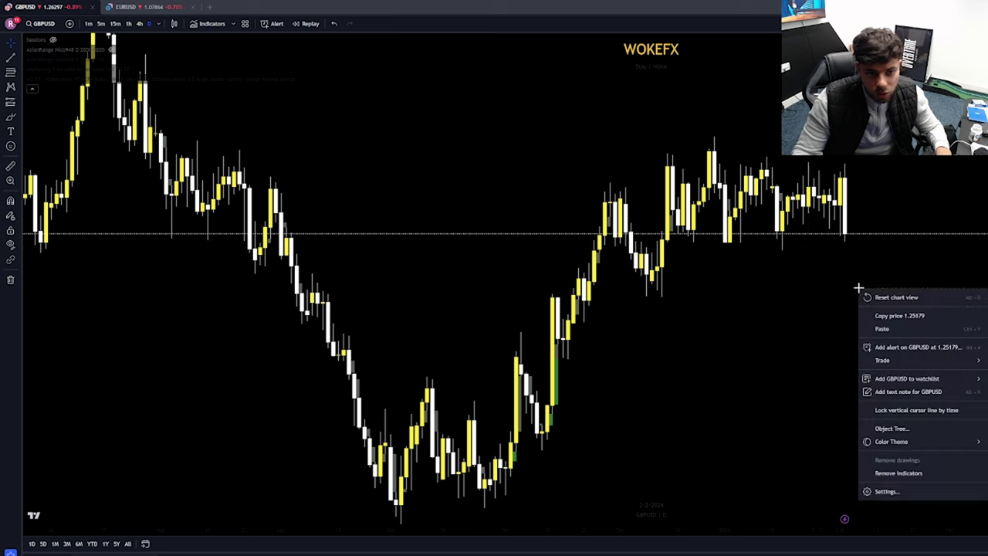
pyautogui.click(895, 494)
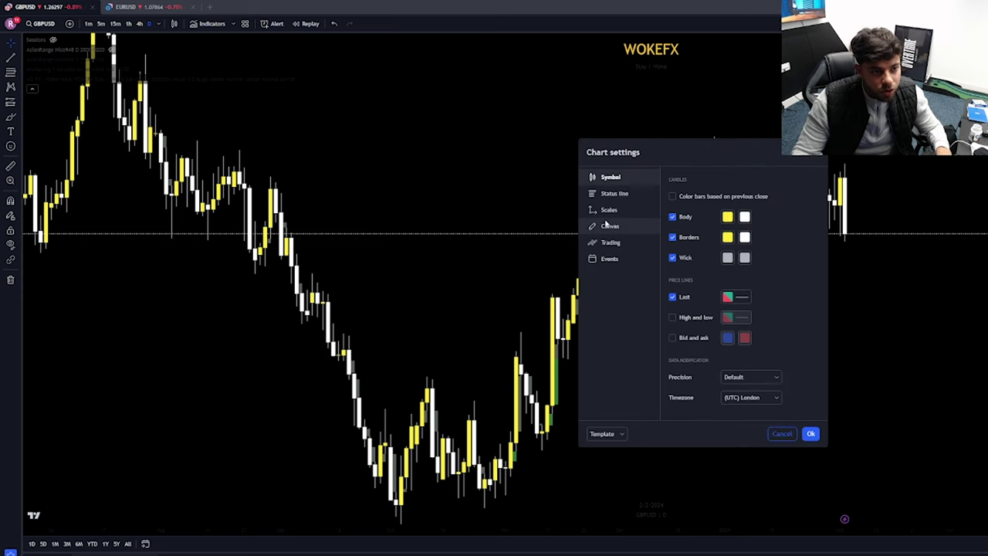
pyautogui.click(645, 226)
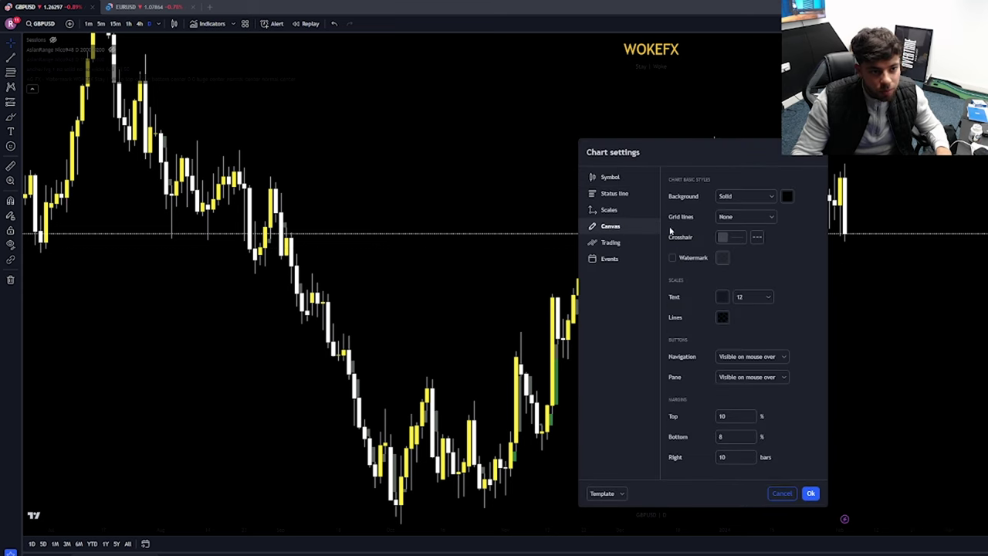
pyautogui.click(813, 155)
# Step: Examine the latest daily GBPUSD candles together with the preceding decline and recovery
pyautogui.scroll(3, 820, 281)
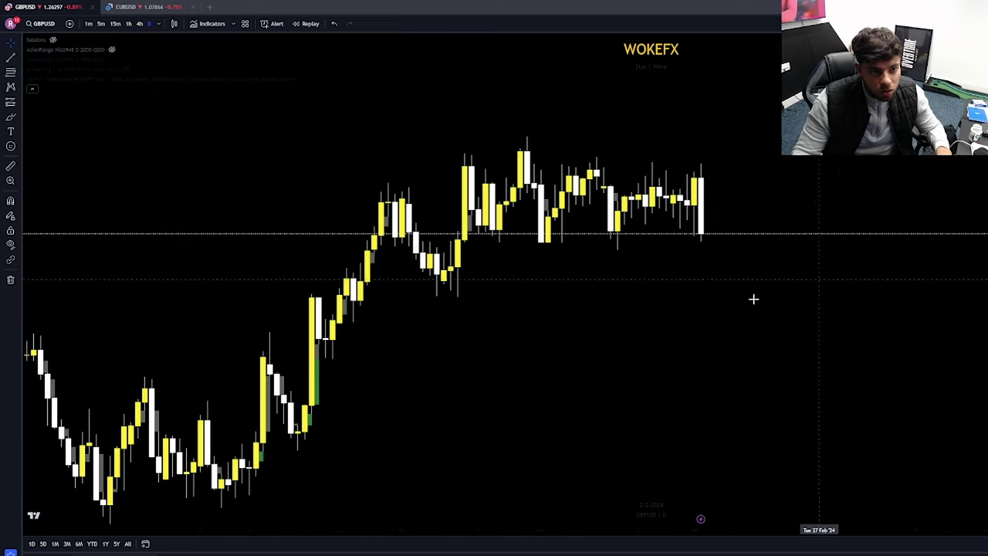
pyautogui.moveTo(752, 299); pyautogui.dragTo(987, 339)
pyautogui.moveTo(987, 386); pyautogui.dragTo(987, 85)
pyautogui.scroll(3, 987, 343)
pyautogui.moveTo(987, 344); pyautogui.dragTo(984, 410)
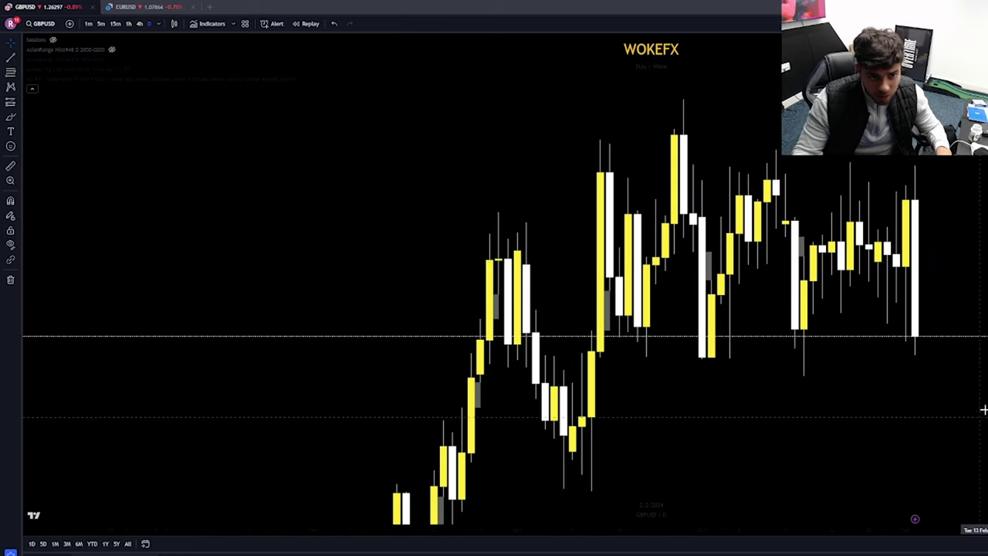
pyautogui.scroll(-6, 938, 241)
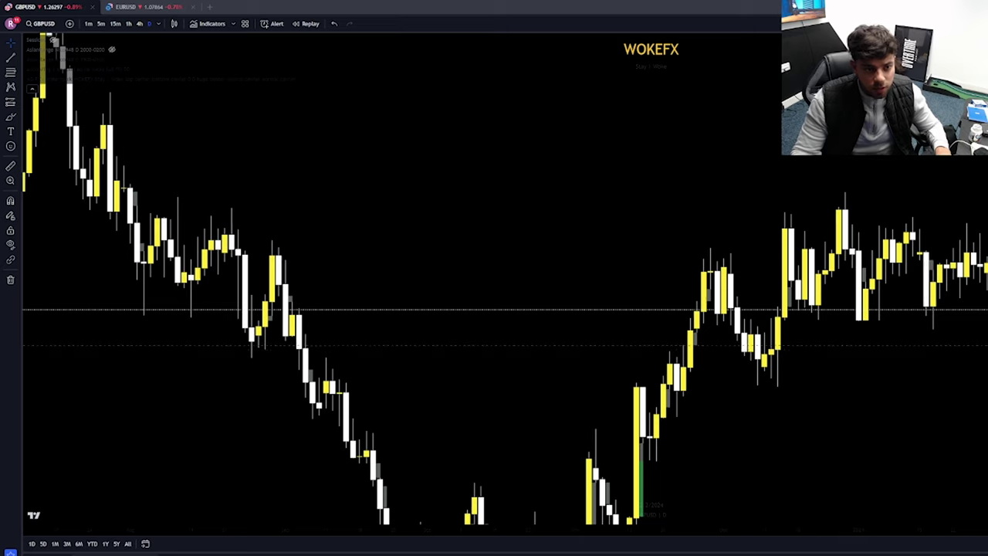
pyautogui.scroll(-3, 936, 236)
pyautogui.scroll(2, 922, 236)
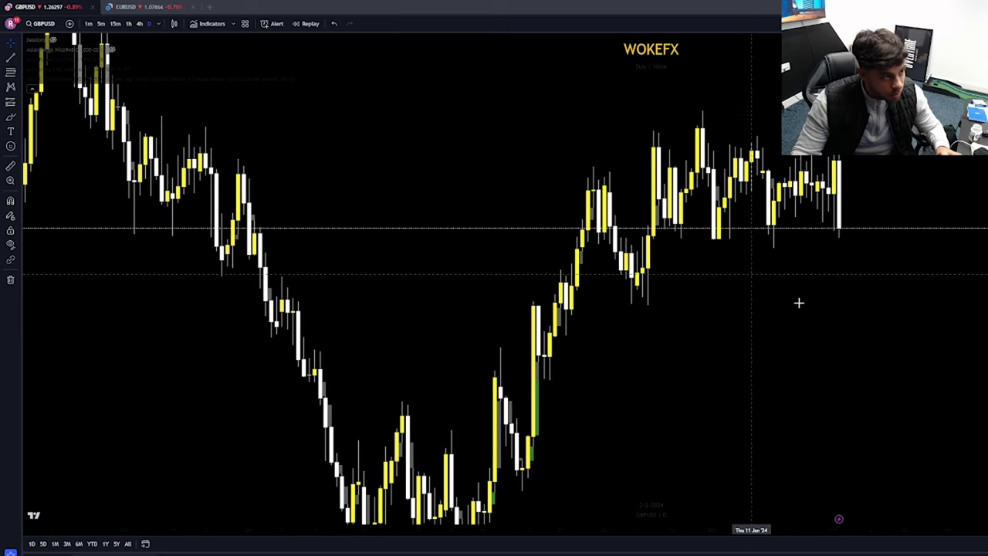
# Step: Trace the daily GBPUSD swing highs and lows with a Path from the 4 October 2023 low to early February 2024
pyautogui.click(21, 122)
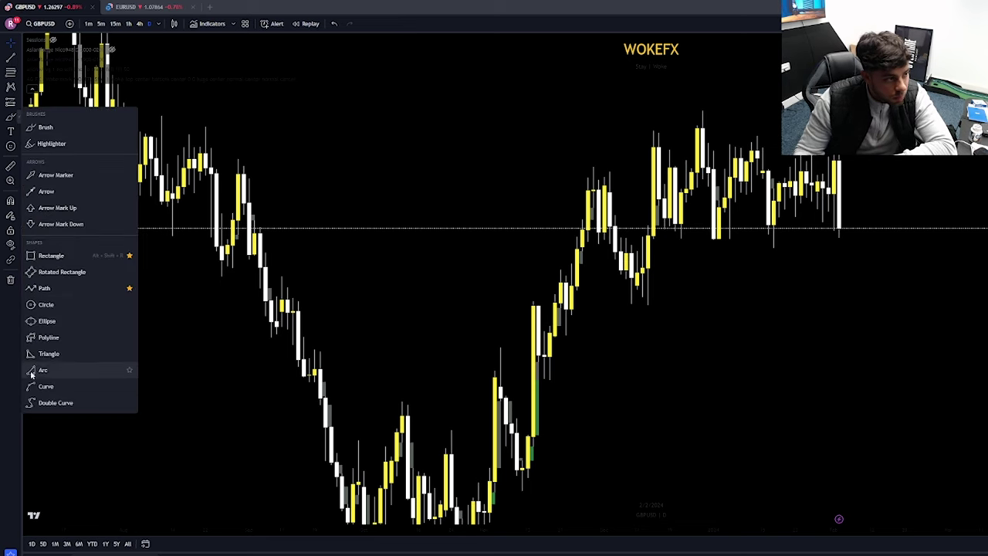
pyautogui.click(58, 295)
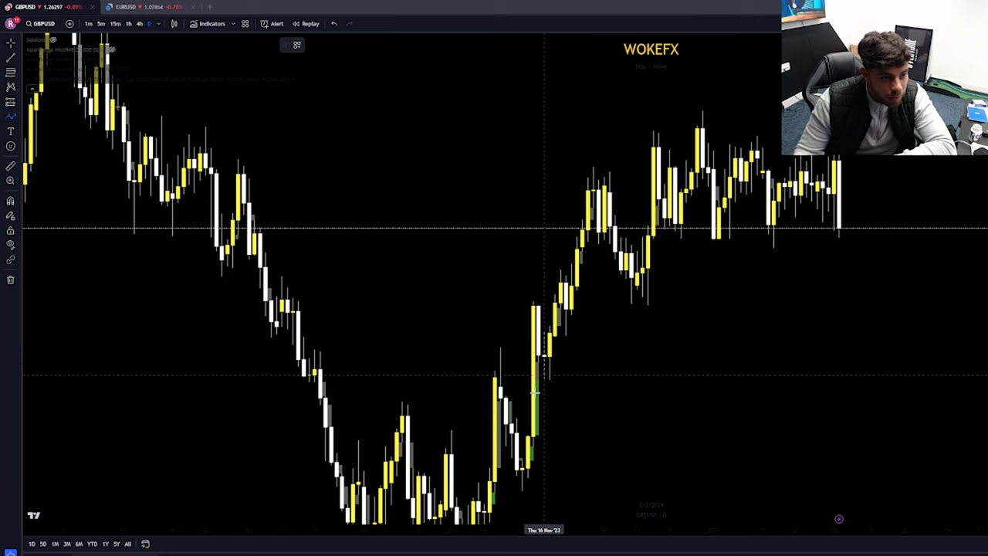
pyautogui.moveTo(984, 231); pyautogui.dragTo(984, 455)
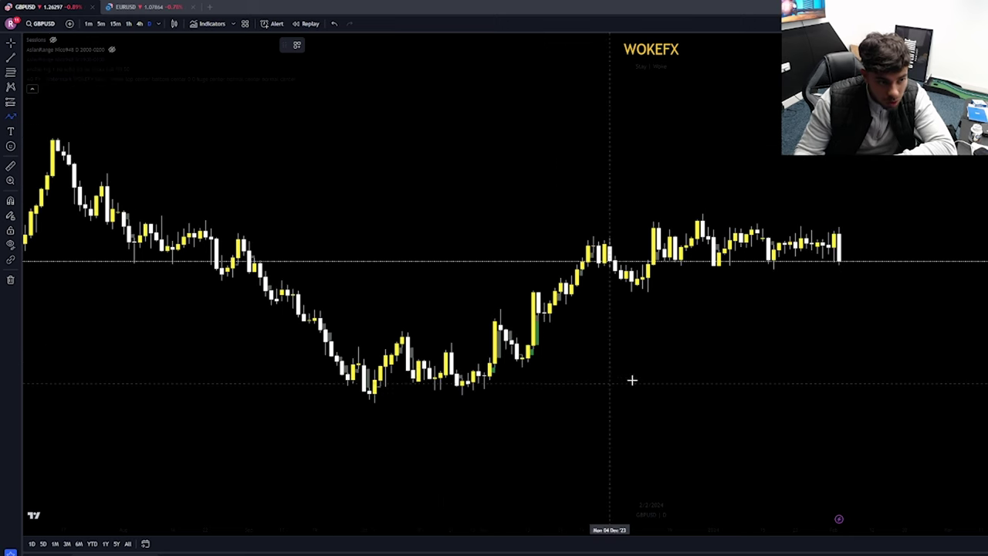
pyautogui.click(374, 397)
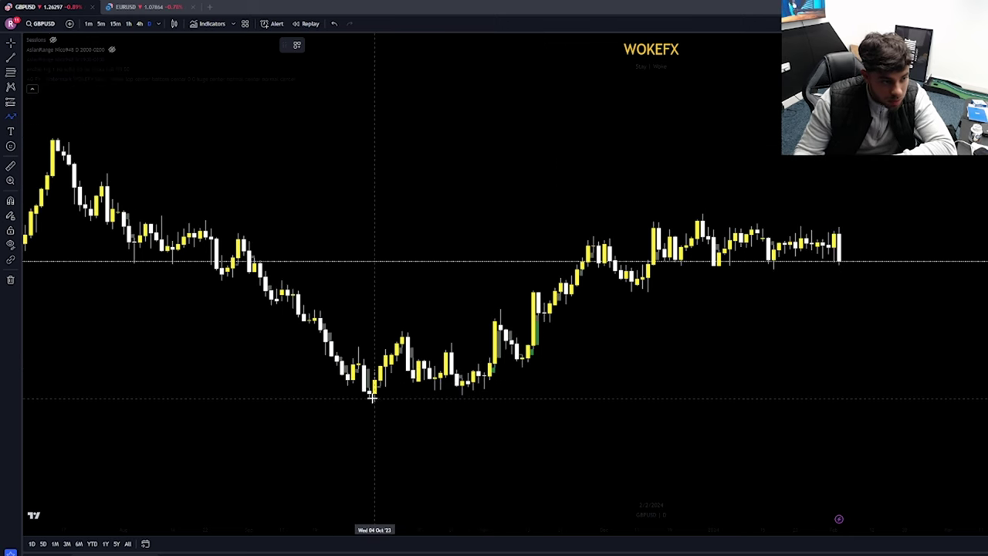
pyautogui.click(413, 337)
pyautogui.click(462, 394)
pyautogui.click(501, 310)
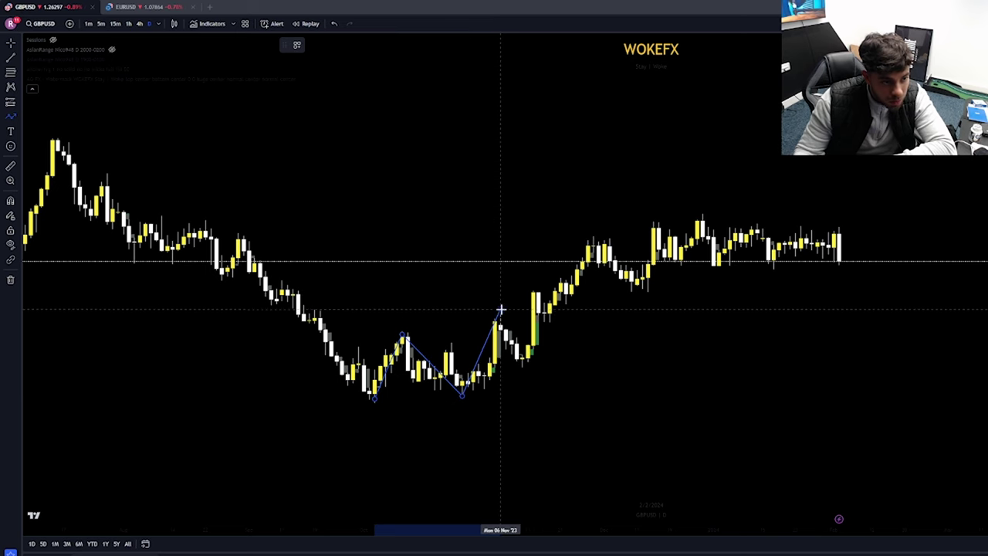
pyautogui.click(521, 366)
pyautogui.click(538, 292)
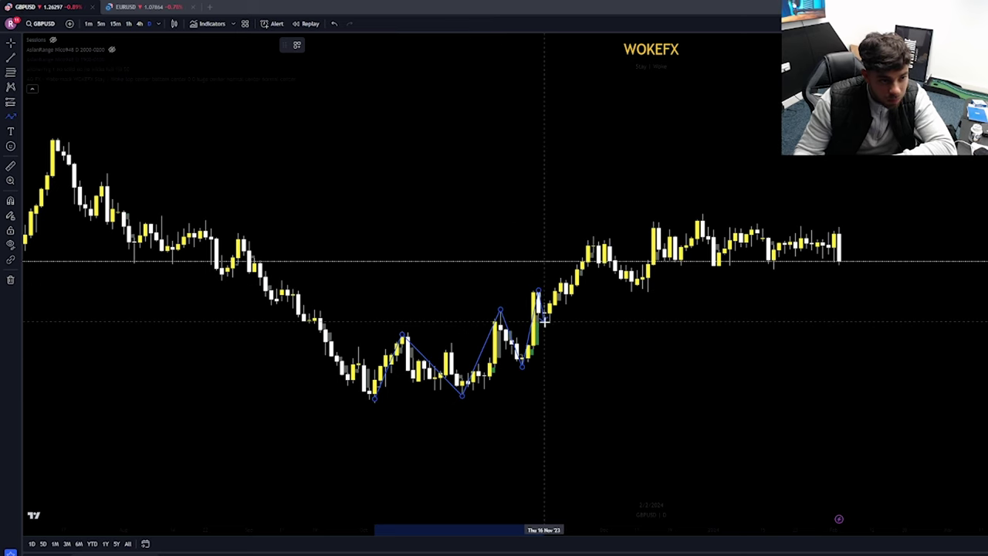
pyautogui.click(549, 323)
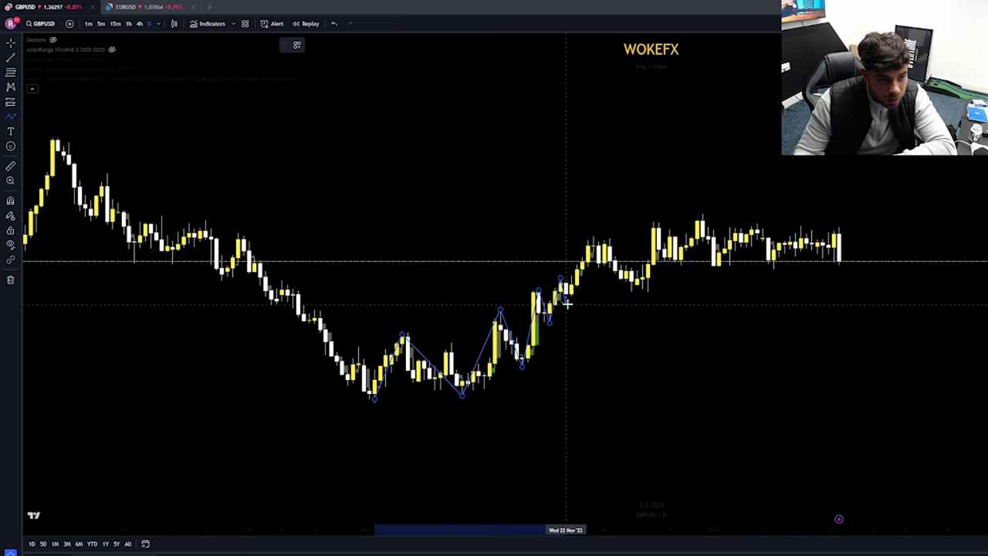
pyautogui.click(567, 305)
pyautogui.click(594, 243)
pyautogui.click(593, 241)
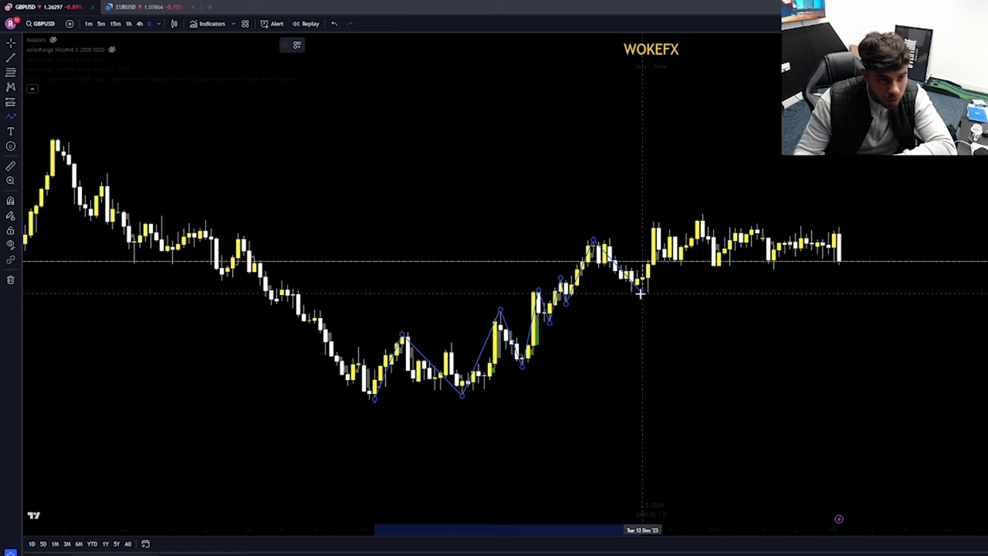
pyautogui.click(632, 292)
pyautogui.click(658, 223)
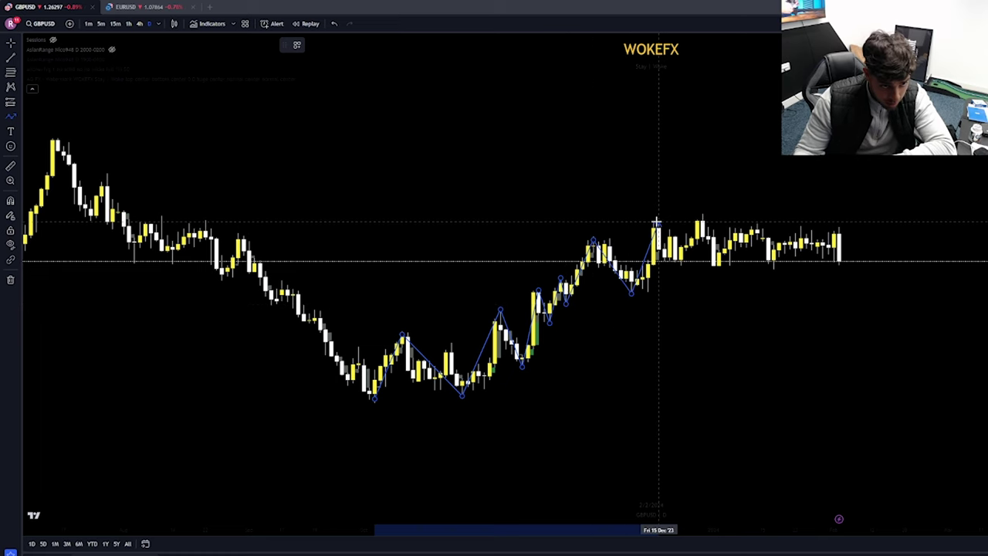
pyautogui.click(681, 265)
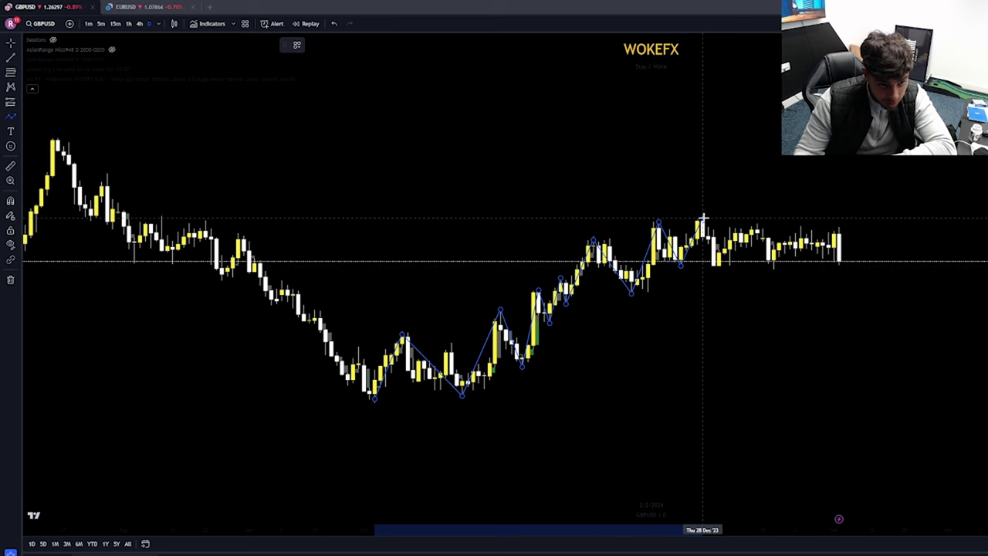
pyautogui.click(702, 217)
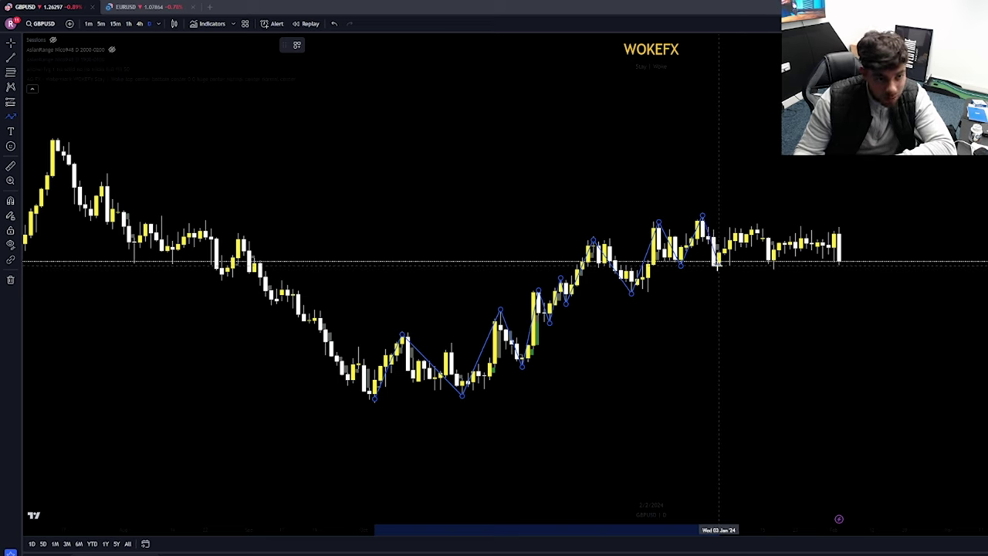
pyautogui.click(717, 263)
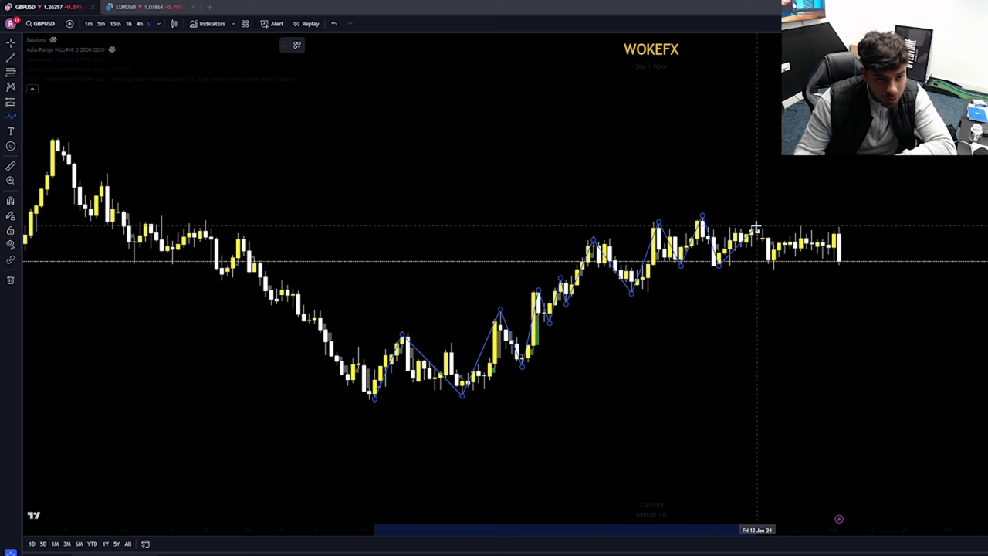
pyautogui.click(756, 227)
pyautogui.click(774, 269)
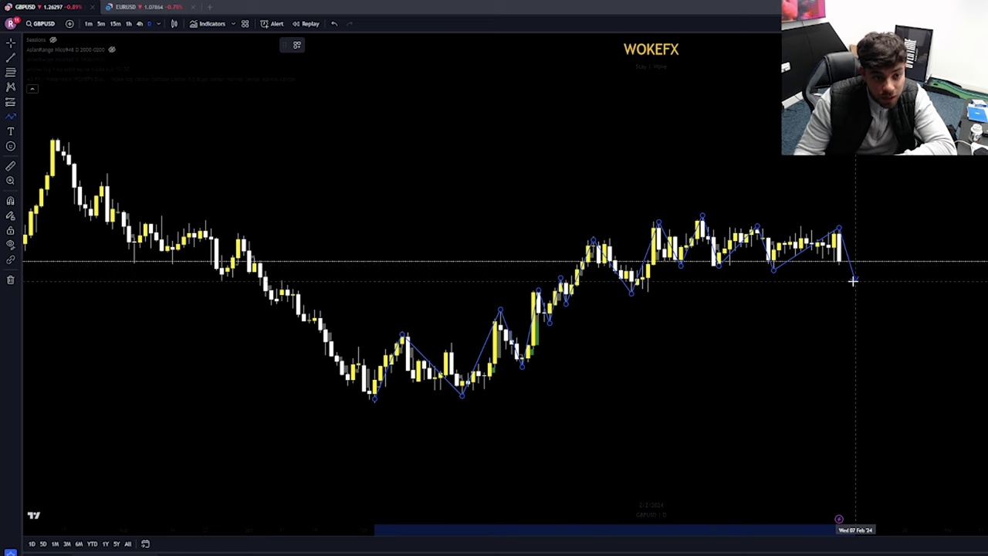
pyautogui.doubleClick(852, 274)
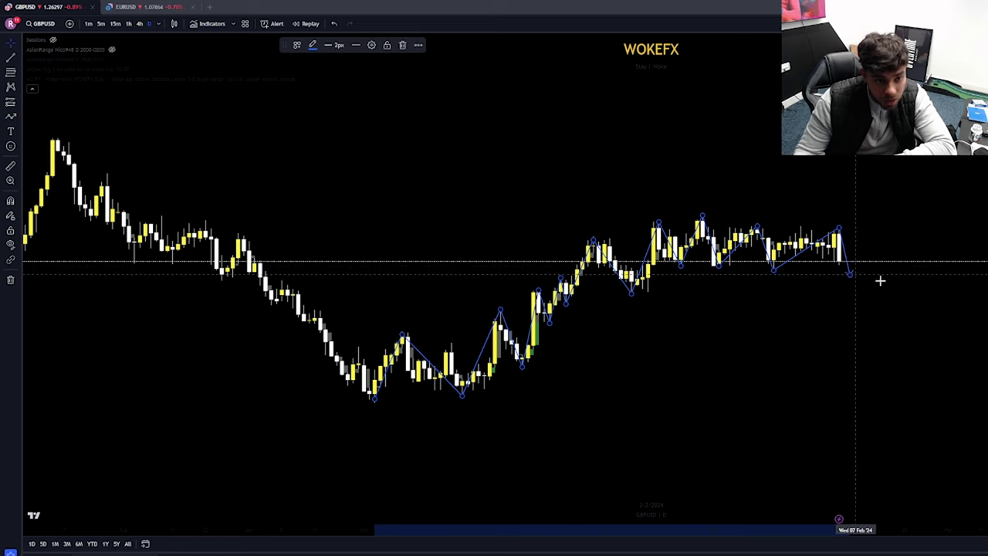
pyautogui.click(882, 284)
# Step: Inspect the traced daily swings up close and switch the GBPUSD chart to the 4-hour timeframe
pyautogui.scroll(4, 887, 311)
pyautogui.moveTo(660, 297); pyautogui.dragTo(982, 315)
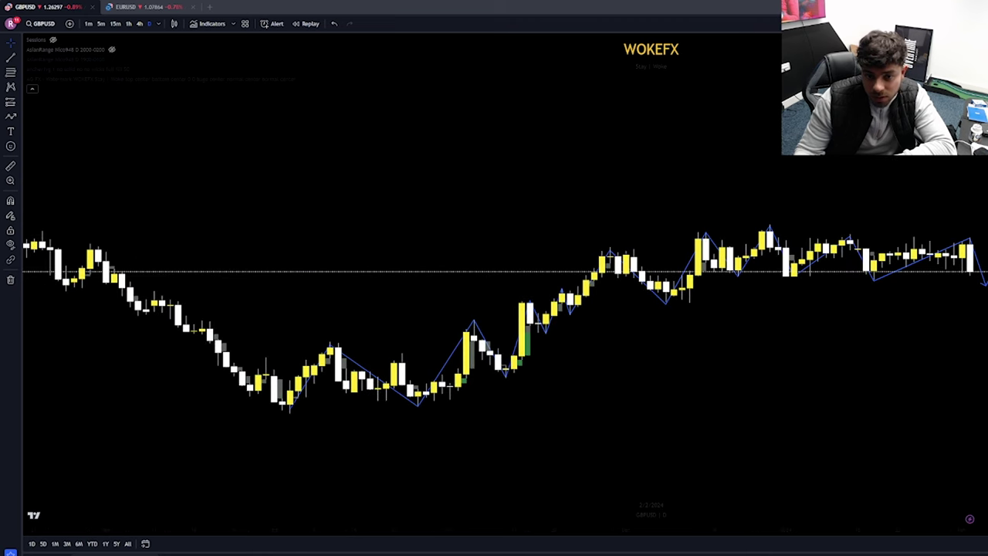
pyautogui.moveTo(982, 272); pyautogui.dragTo(982, 249)
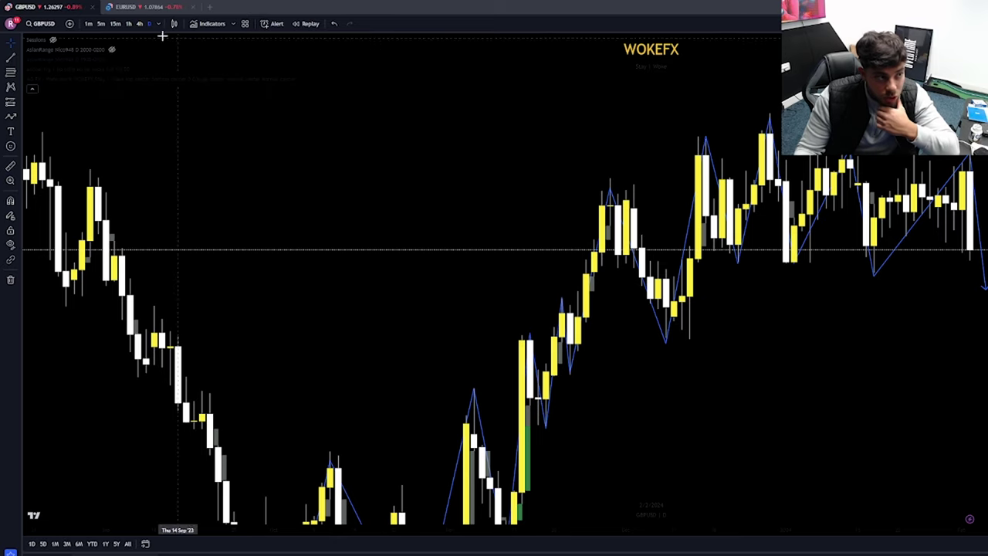
pyautogui.click(139, 24)
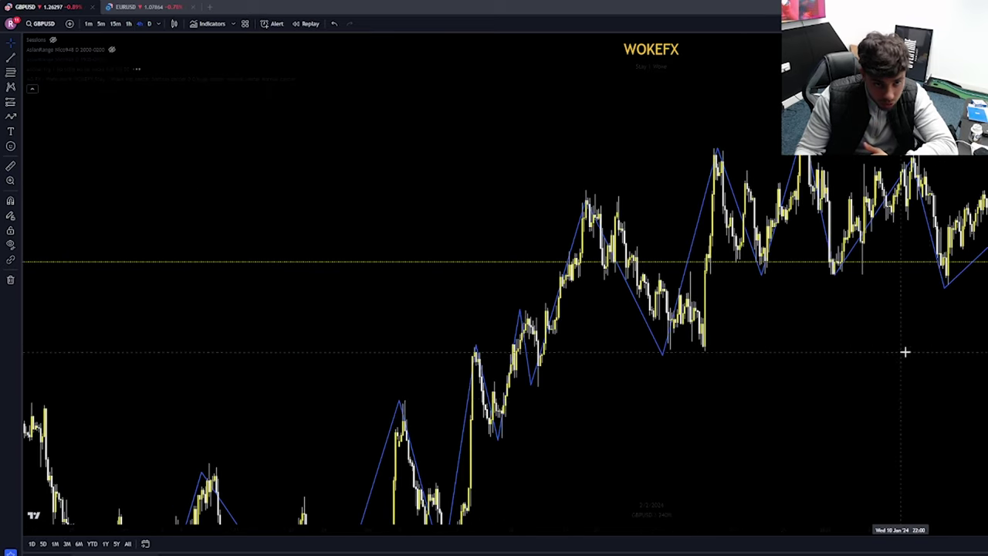
# Step: Delete the traced swing path from the 4-hour GBPUSD chart and bring the recent candles into closer view
pyautogui.click(946, 288)
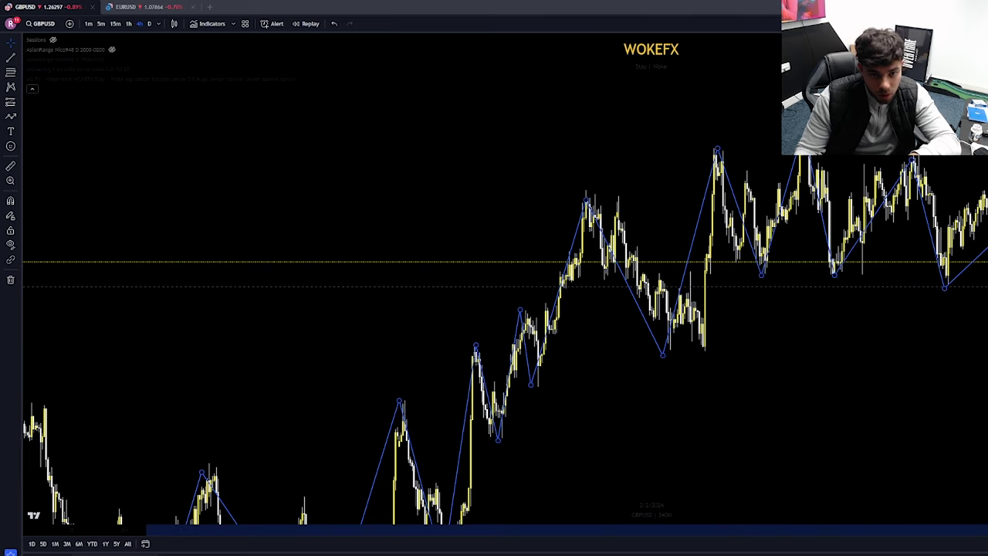
pyautogui.press('Delete')
pyautogui.scroll(4, 506, 331)
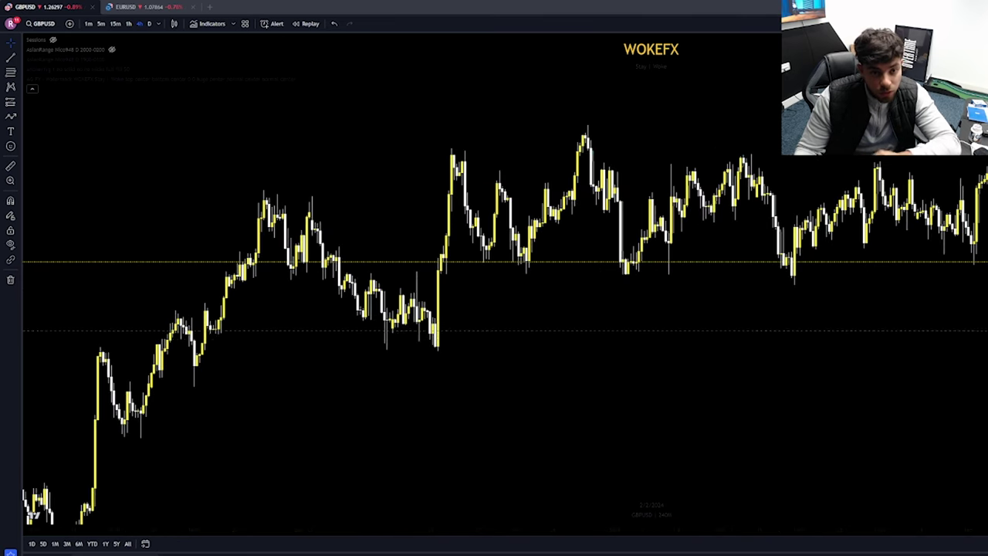
pyautogui.moveTo(505, 341); pyautogui.dragTo(512, 337)
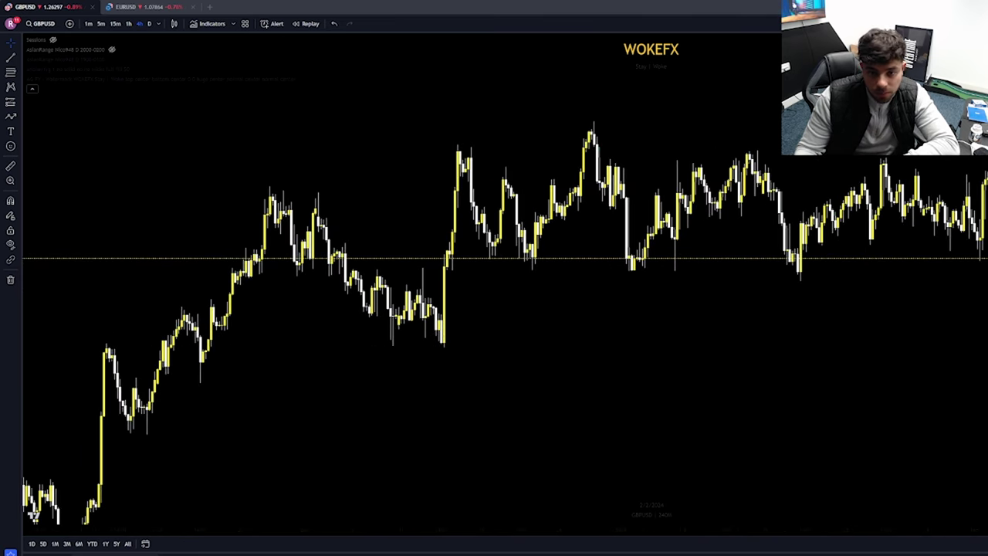
# Step: Draw a horizontal trend line along the 4-hour GBPUSD highs from 29 December 2023 to 11 January 2024
pyautogui.scroll(3, 572, 218)
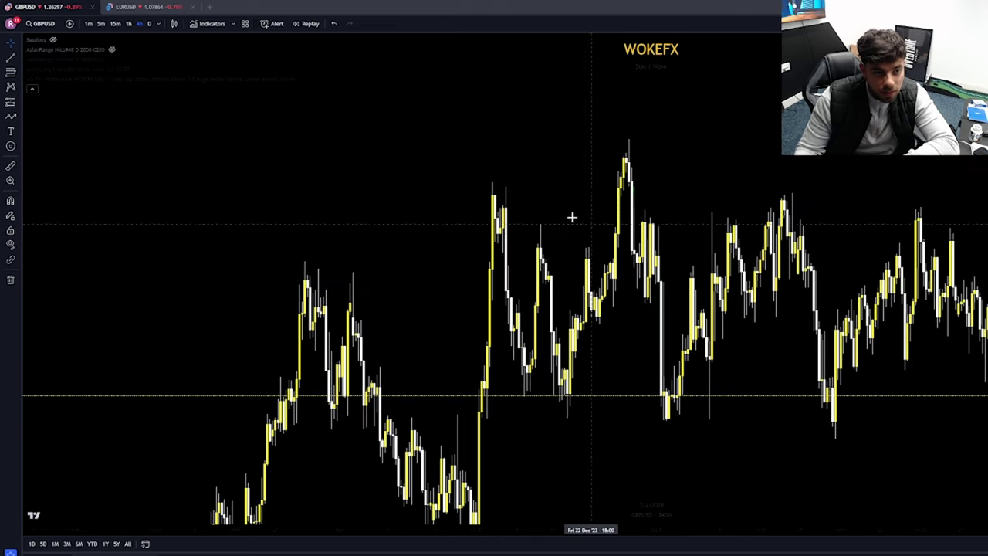
pyautogui.moveTo(987, 429); pyautogui.dragTo(987, 311)
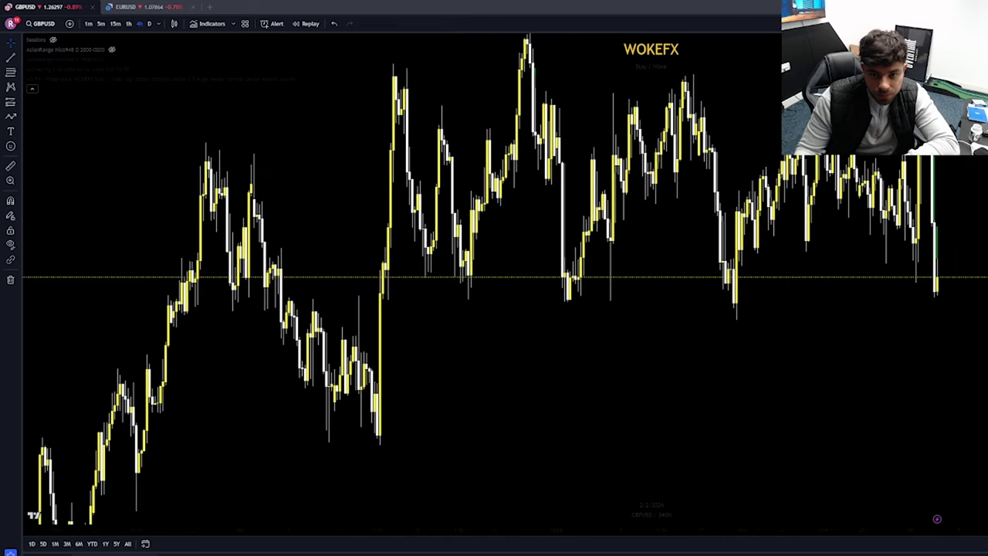
pyautogui.scroll(-3, 860, 283)
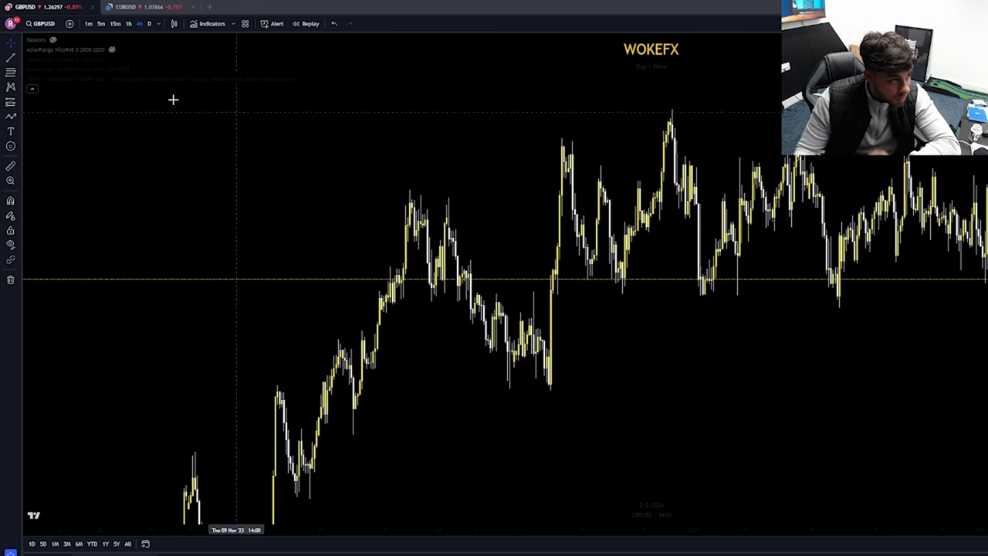
pyautogui.click(11, 56)
pyautogui.click(685, 157)
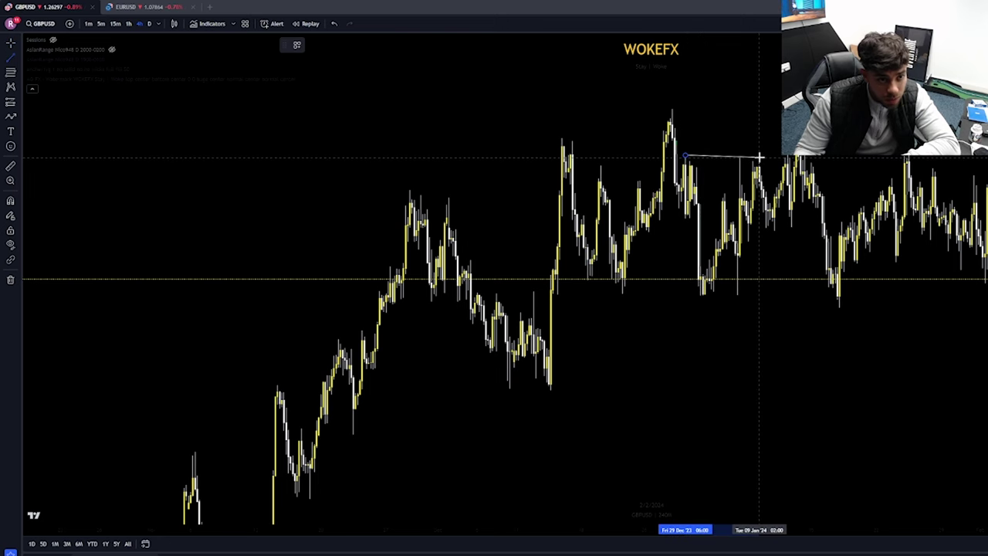
pyautogui.click(787, 156)
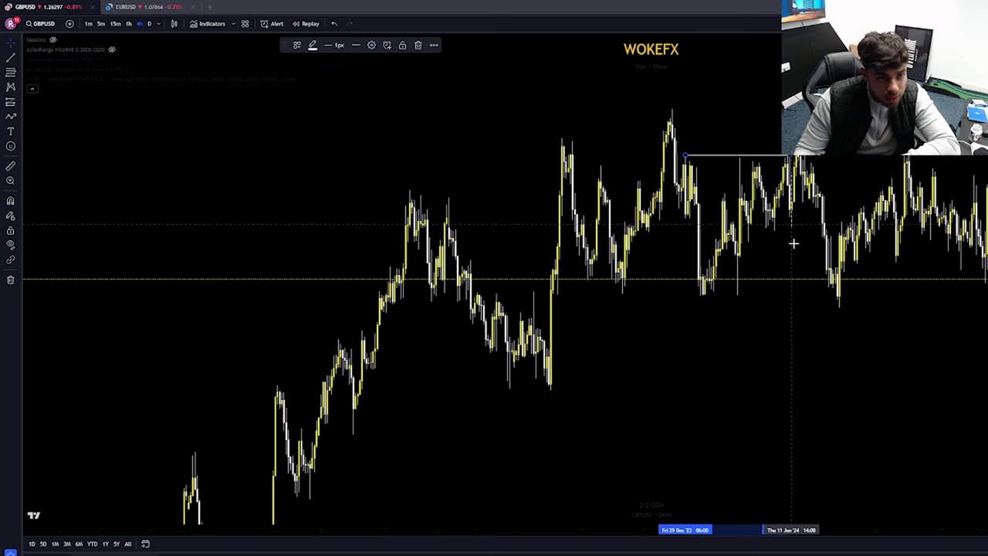
# Step: Draw a trend line beneath the lows from 14 December 2023 to 16 January 2024 and apply the LIQUIDITY template
pyautogui.moveTo(794, 243); pyautogui.dragTo(797, 240)
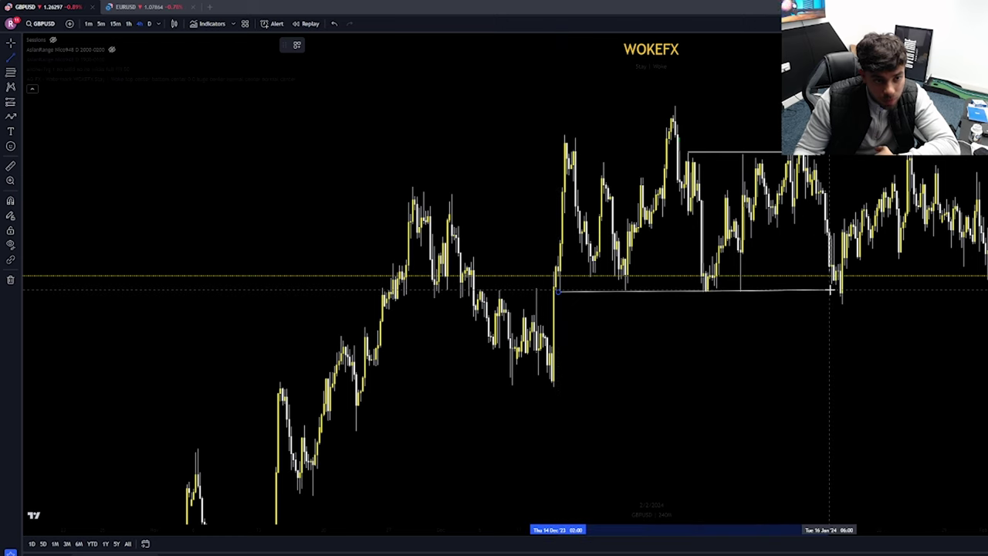
pyautogui.moveTo(834, 290); pyautogui.dragTo(834, 291)
pyautogui.click(296, 45)
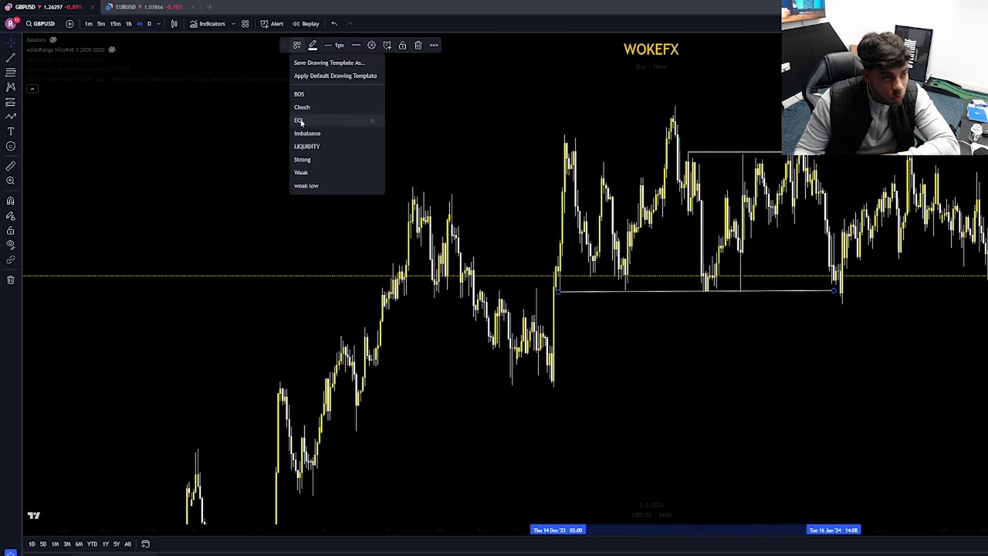
pyautogui.click(307, 146)
pyautogui.click(720, 247)
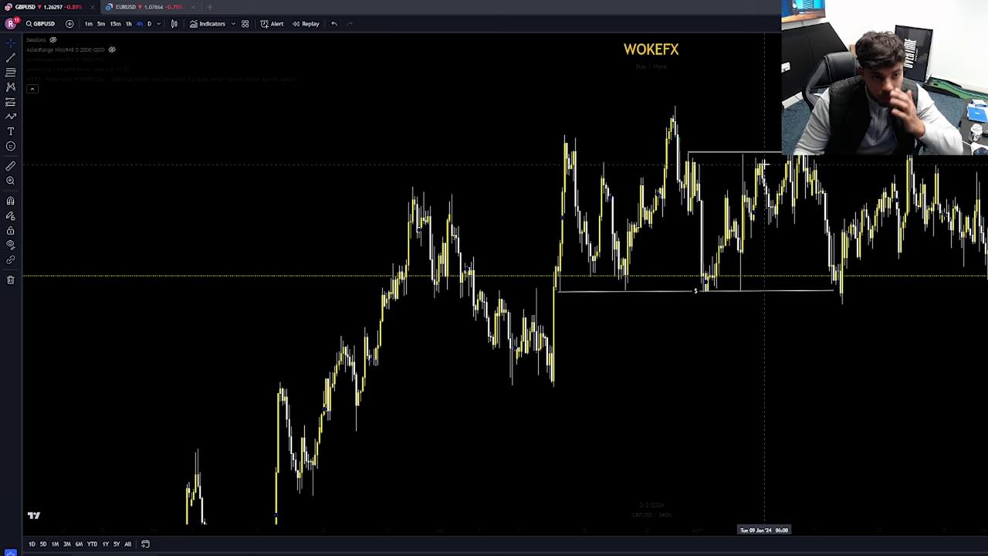
# Step: Apply the LIQUIDITY template to the trend line along the highs from 29 December 2023
pyautogui.click(759, 158)
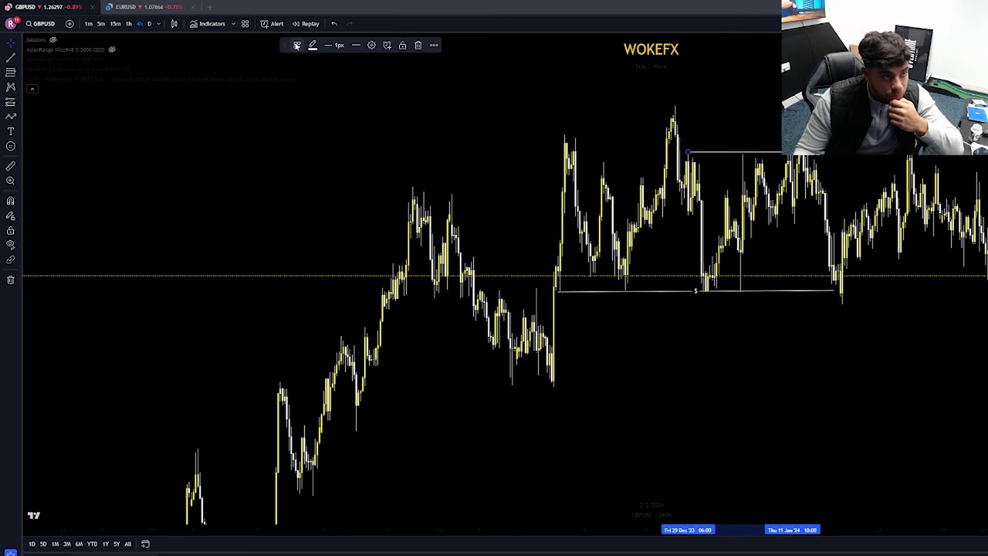
pyautogui.click(296, 45)
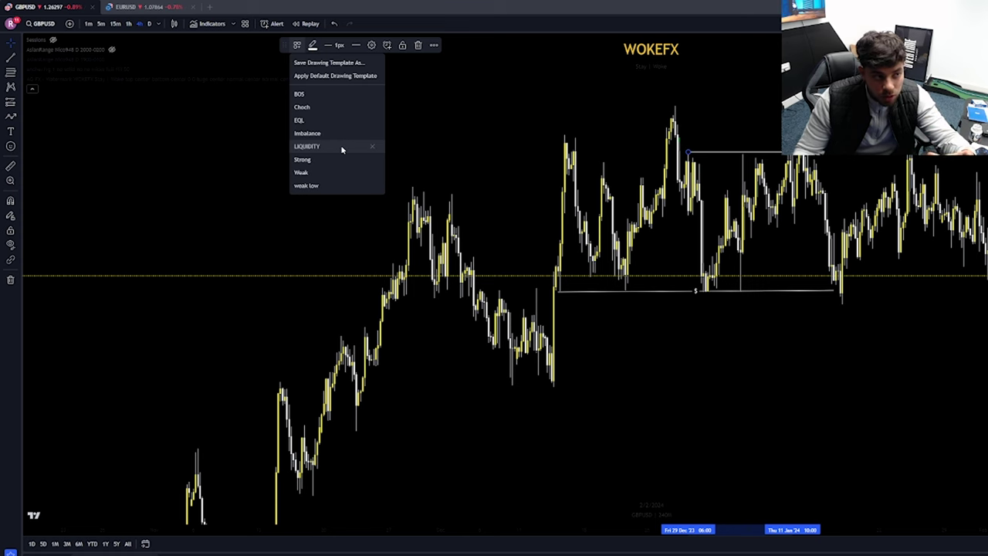
pyautogui.click(339, 145)
pyautogui.click(848, 266)
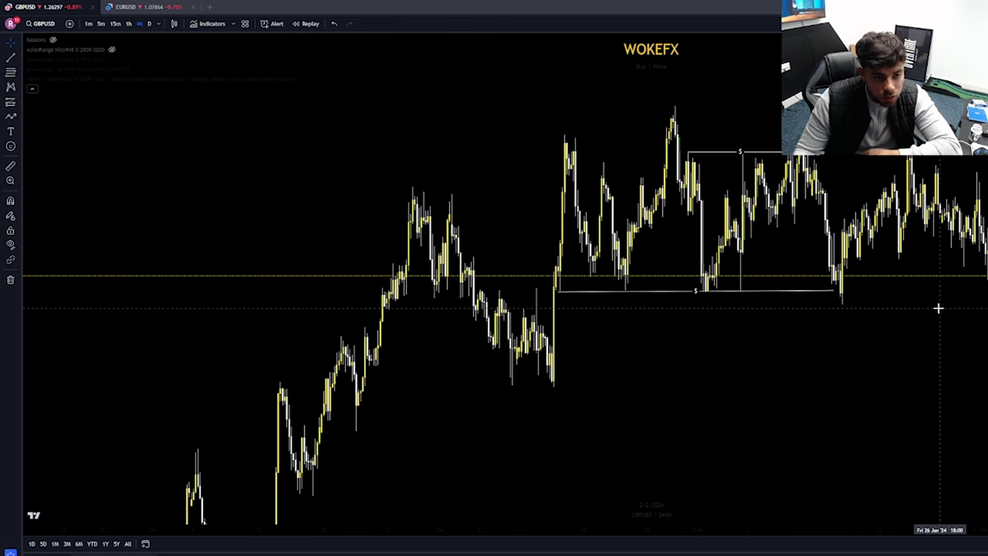
# Step: Draw a horizontal trend line from the 12 January 2024 swing high to about 6 February 2024
pyautogui.scroll(2, 880, 325)
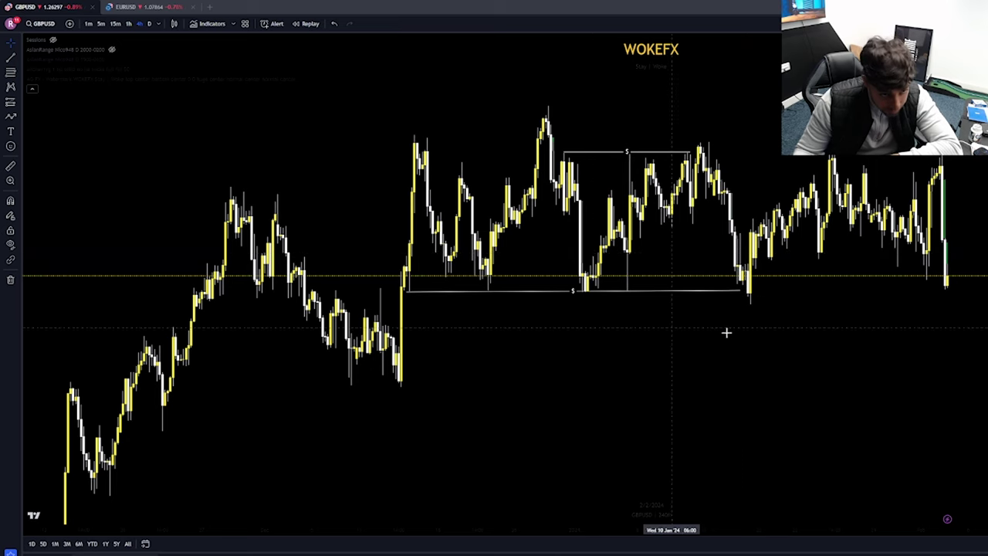
pyautogui.moveTo(755, 183); pyautogui.dragTo(745, 203)
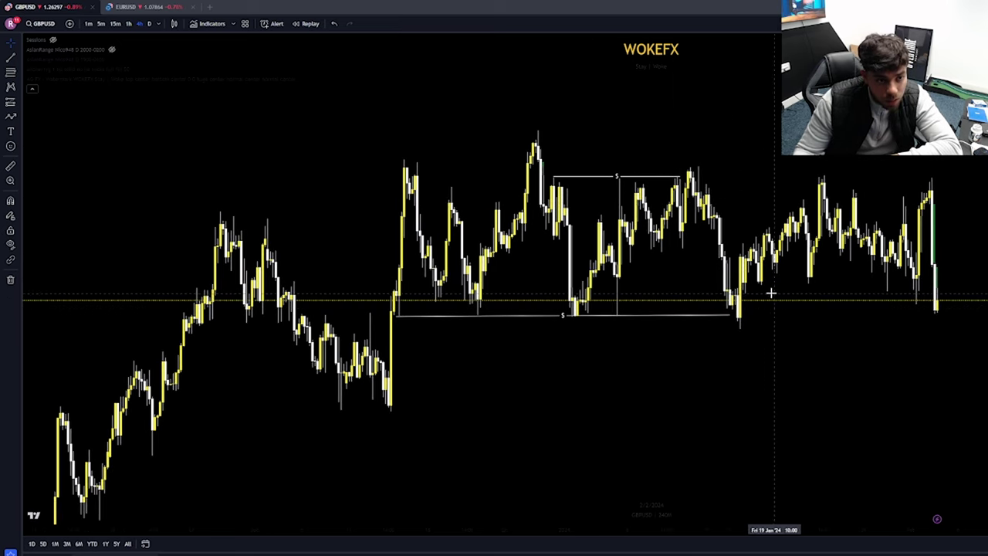
pyautogui.click(10, 56)
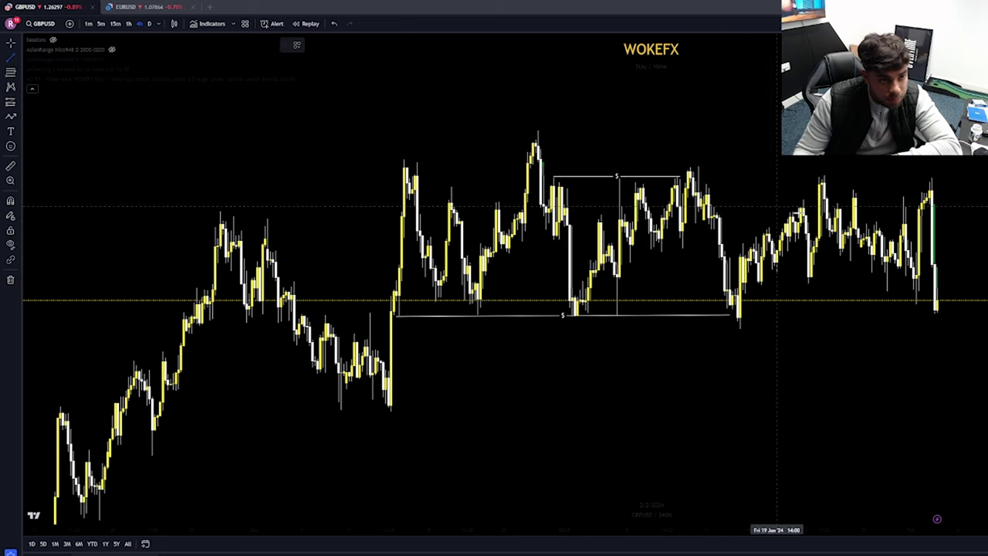
pyautogui.click(690, 166)
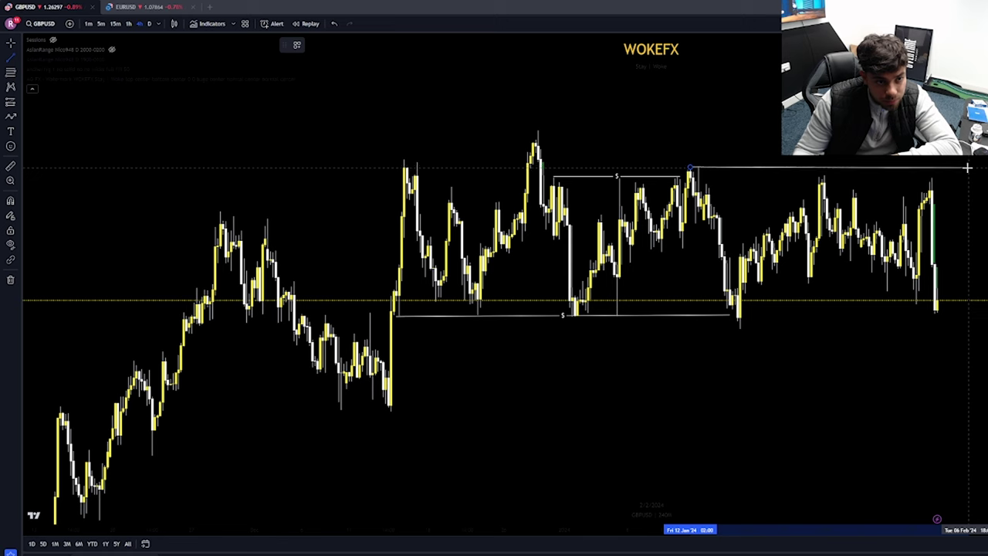
pyautogui.click(968, 167)
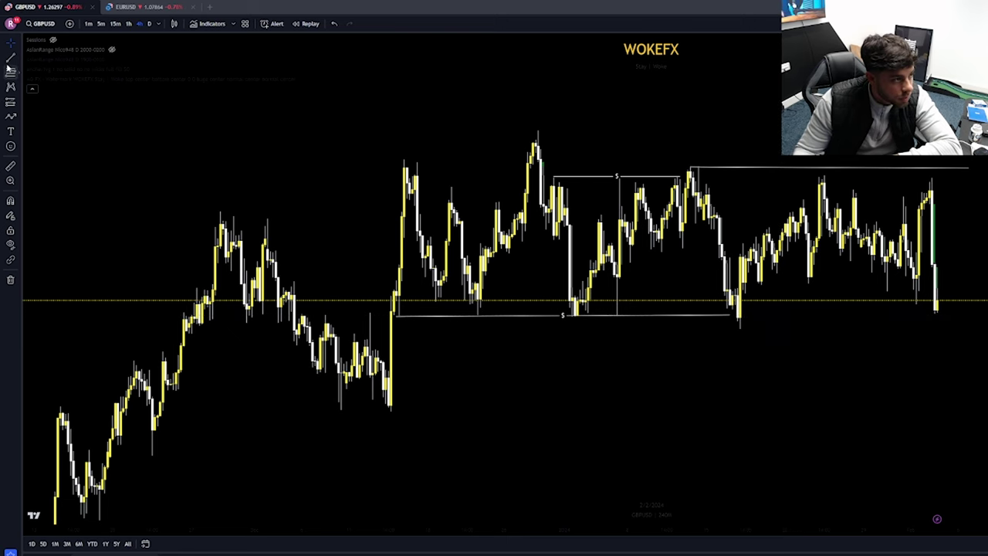
# Step: Draw a horizontal trend line from the 17 January 2024 swing low to just past the latest candles
pyautogui.click(10, 60)
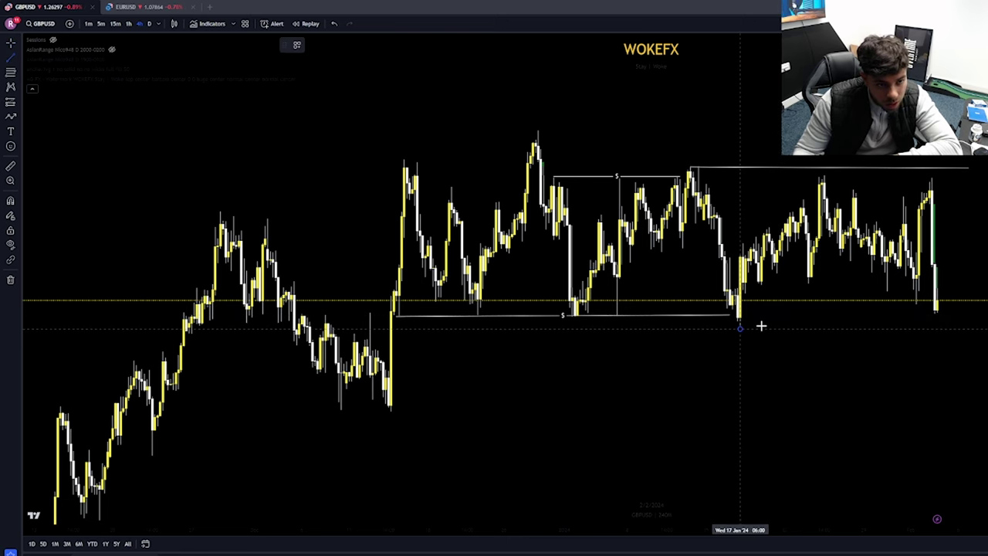
pyautogui.click(761, 326)
pyautogui.click(956, 328)
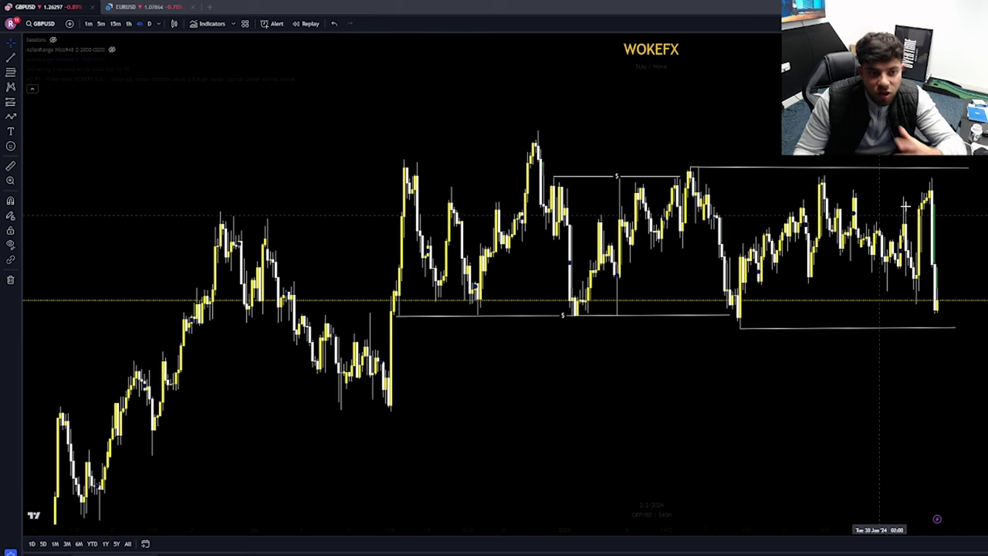
# Step: Draw a horizontal trend line from the 28 December 2023 swing high past the latest candles
pyautogui.scroll(2, 977, 237)
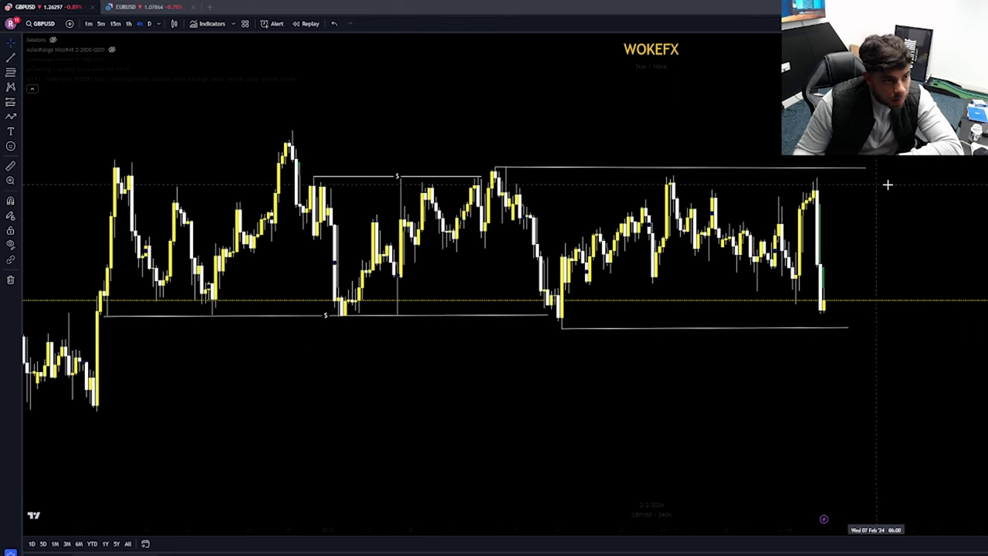
pyautogui.moveTo(916, 193); pyautogui.dragTo(960, 211)
pyautogui.scroll(-3, 364, 156)
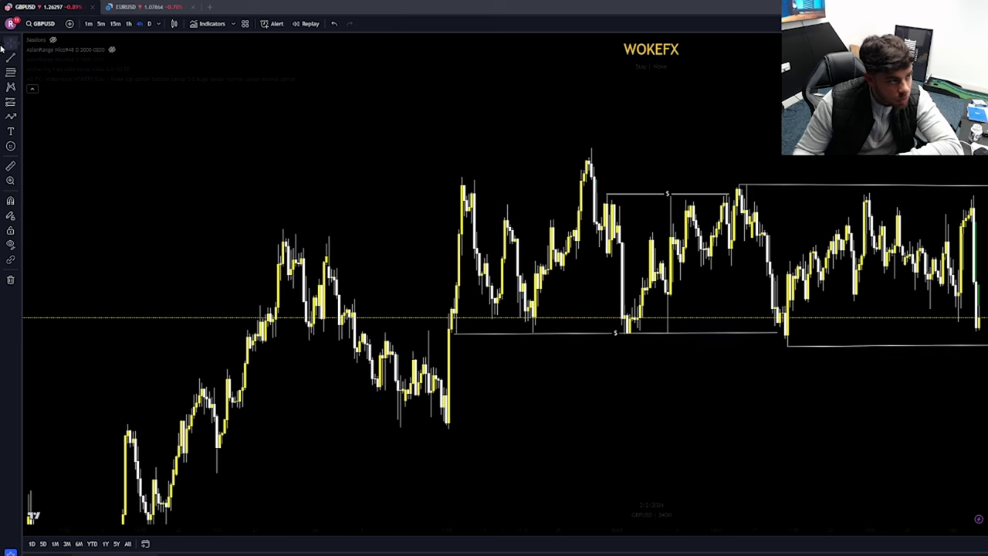
pyautogui.click(10, 58)
pyautogui.click(590, 148)
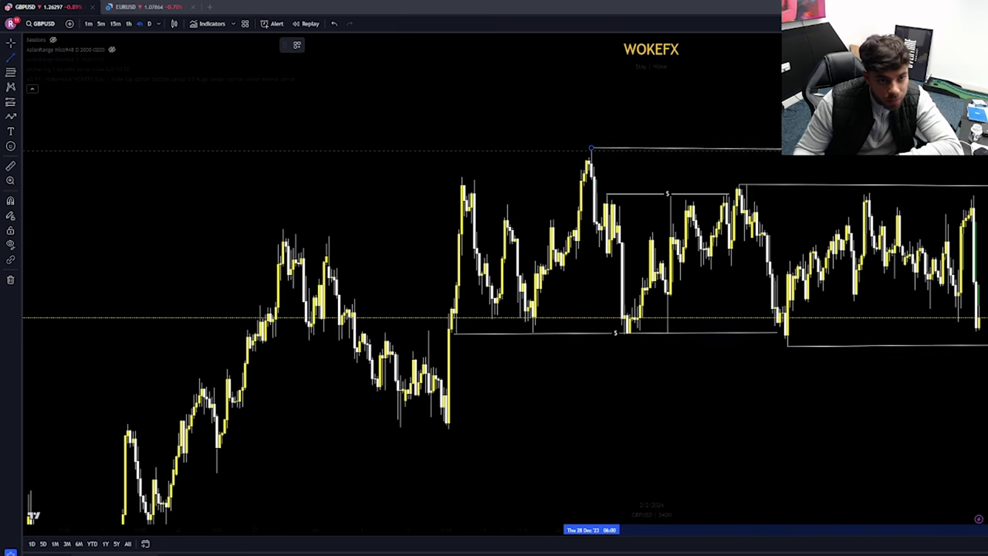
pyautogui.click(987, 148)
pyautogui.press('Escape')
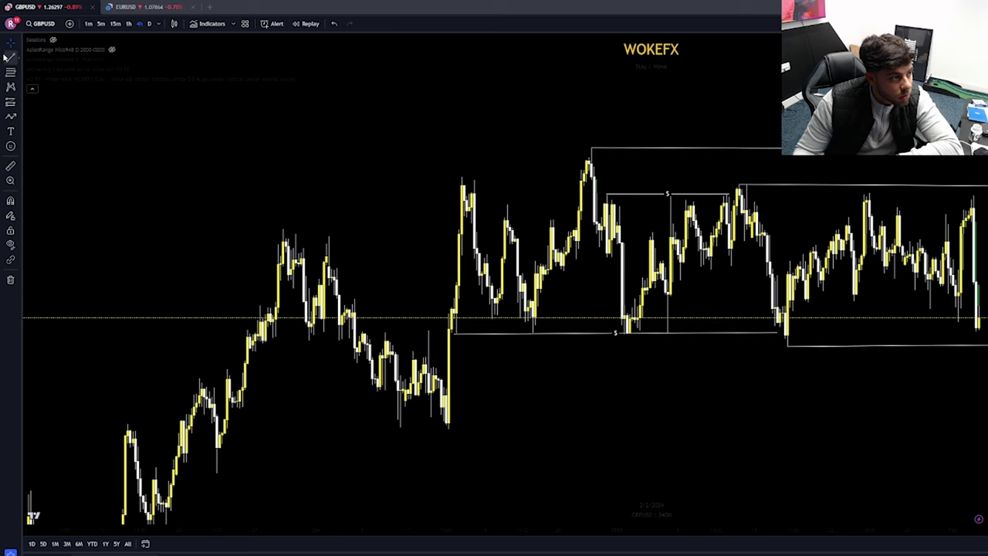
# Step: Draw a horizontal trend line from the 13 December 2023 swing low past the latest candles
pyautogui.click(10, 58)
pyautogui.click(448, 427)
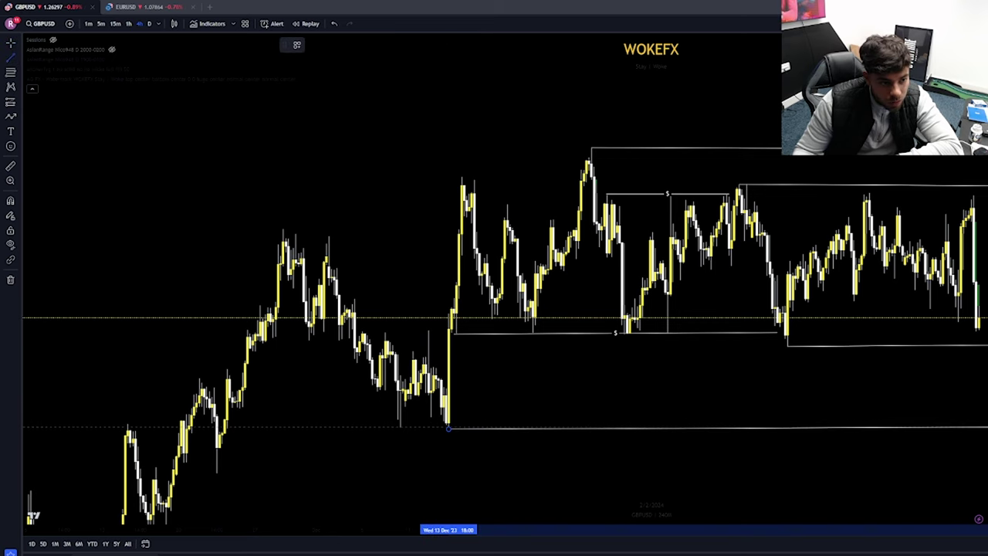
pyautogui.click(987, 429)
pyautogui.press('Escape')
# Step: Draw a rectangle zone directly above the 13 December 2023 low line, extending to 12 February 2024
pyautogui.scroll(2, 981, 397)
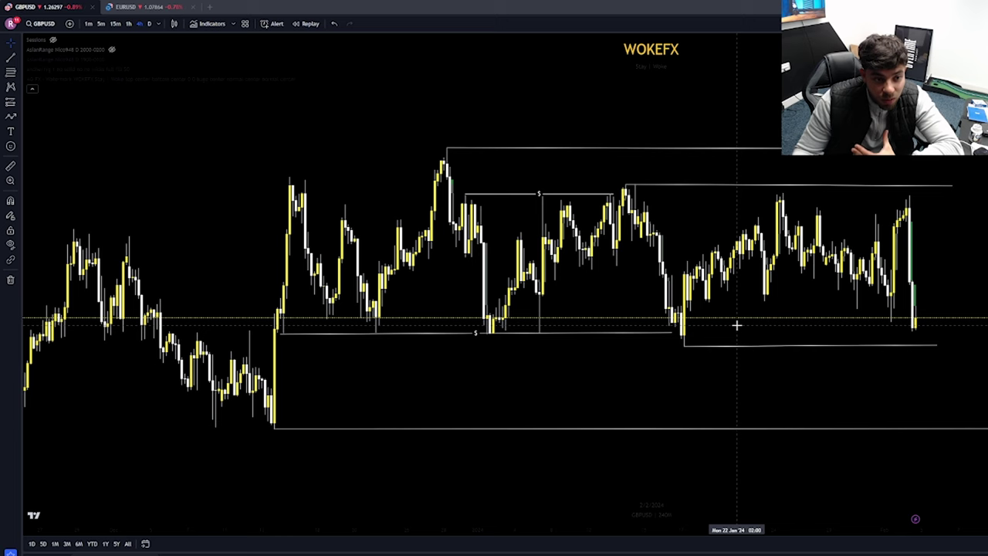
pyautogui.moveTo(836, 354); pyautogui.dragTo(744, 366)
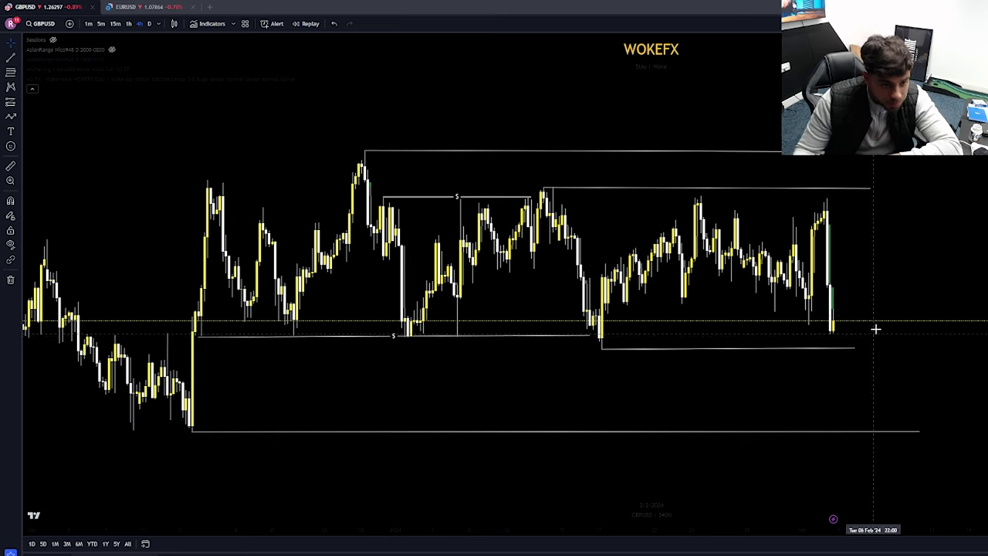
pyautogui.moveTo(842, 332)
pyautogui.mouseDown()
pyautogui.moveTo(845, 342)
pyautogui.moveTo(845, 294)
pyautogui.mouseUp()
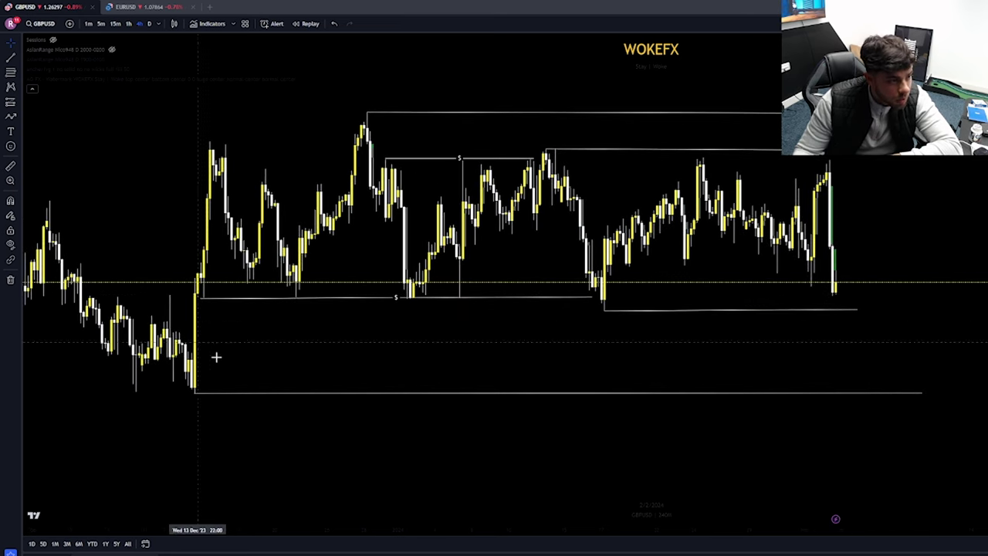
pyautogui.click(17, 118)
pyautogui.click(48, 256)
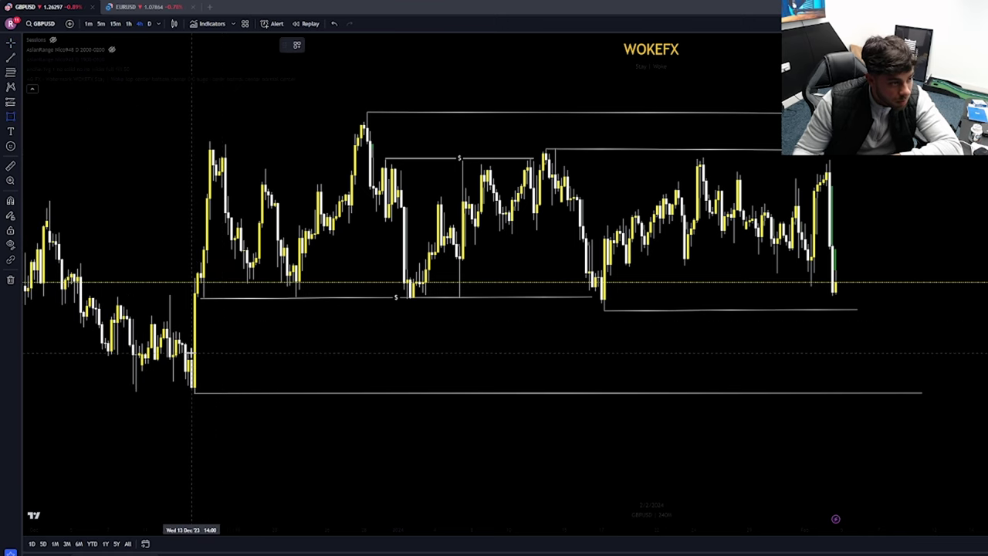
pyautogui.moveTo(191, 354)
pyautogui.mouseDown()
pyautogui.moveTo(765, 406)
pyautogui.moveTo(946, 392)
pyautogui.mouseUp()
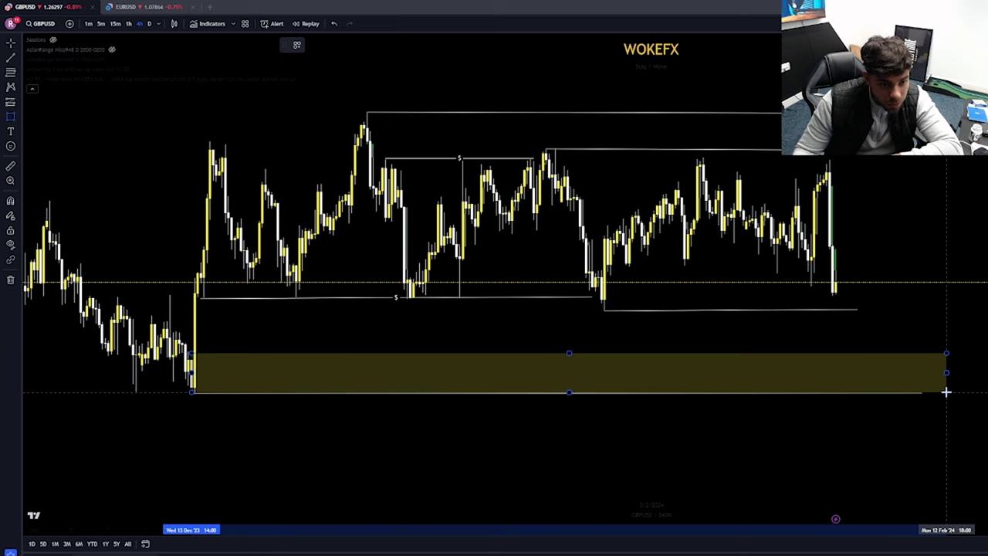
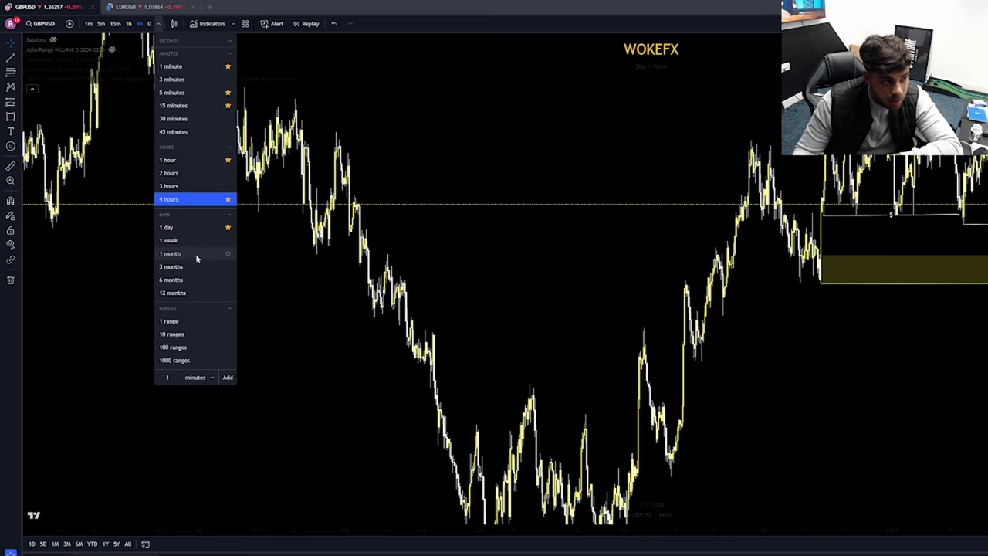
# Step: Switch the GBPUSD chart to the 1 week timeframe and bring the July 2023 peak and marked range into view
pyautogui.click(196, 241)
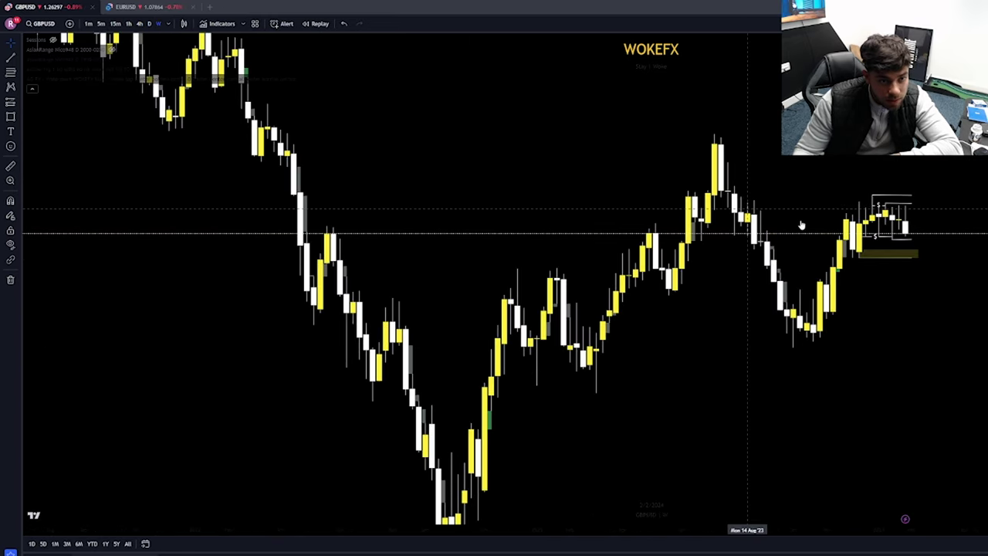
pyautogui.scroll(5, 761, 209)
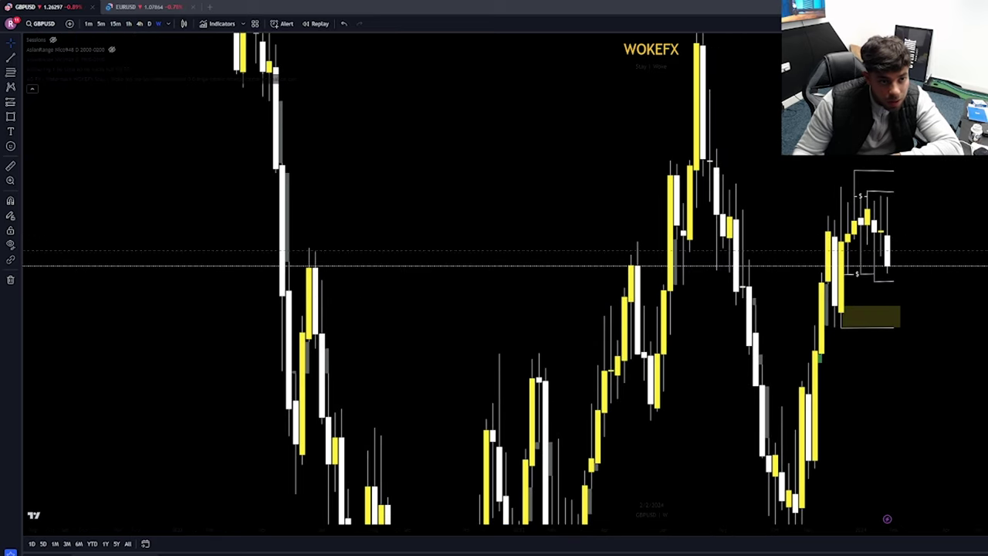
pyautogui.moveTo(987, 139); pyautogui.dragTo(987, 223)
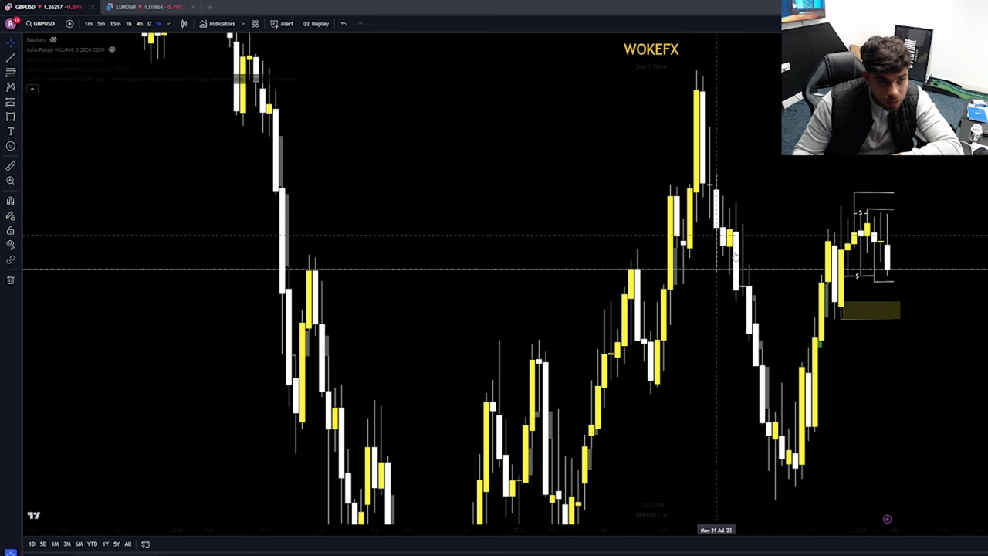
# Step: Draw a rectangle zone over the July 2023 peak candles, starting just before the peak and extending to 29 April 2024
pyautogui.hotkey('alt', 'shift', 'r')
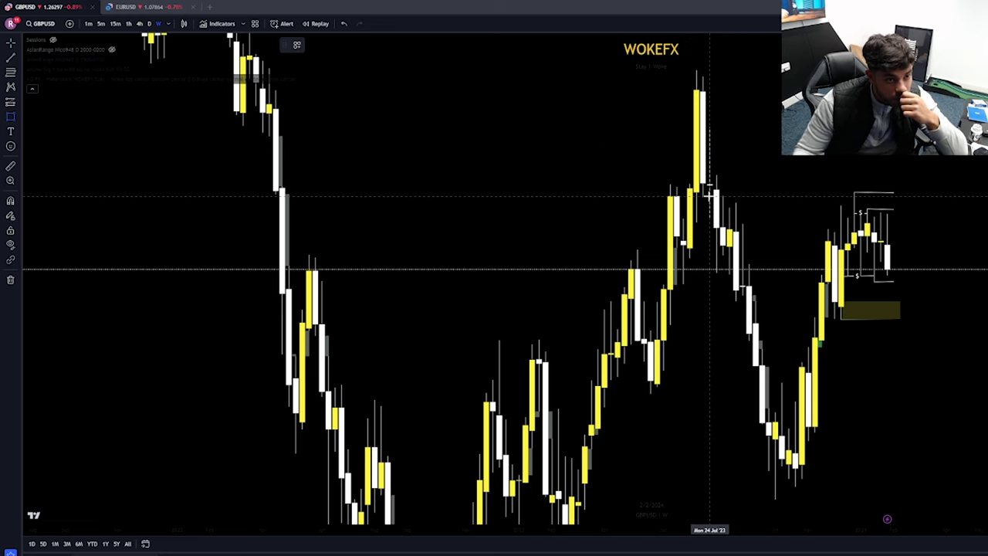
pyautogui.moveTo(708, 196)
pyautogui.mouseDown()
pyautogui.moveTo(787, 143)
pyautogui.moveTo(973, 70)
pyautogui.mouseUp()
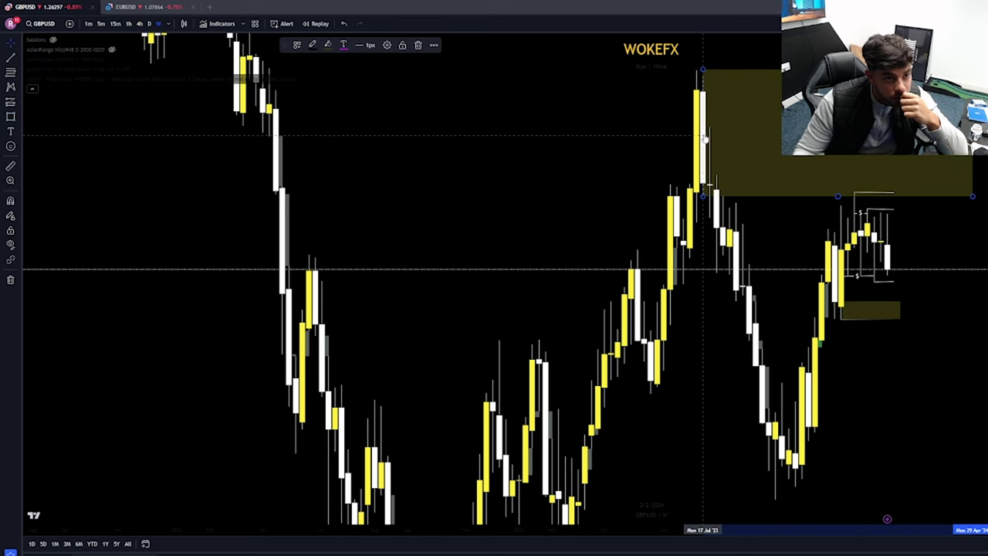
pyautogui.moveTo(703, 133); pyautogui.dragTo(690, 132)
pyautogui.click(910, 199)
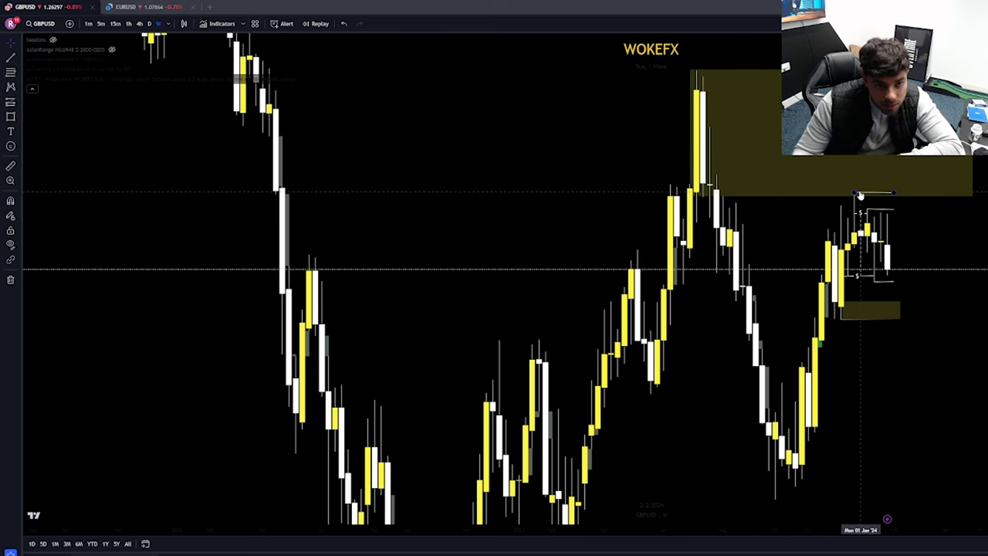
# Step: Examine the weekly GBPUSD price history around and before the July 2023 peak zone, including the major swing lows of earlier years
pyautogui.scroll(2, 818, 232)
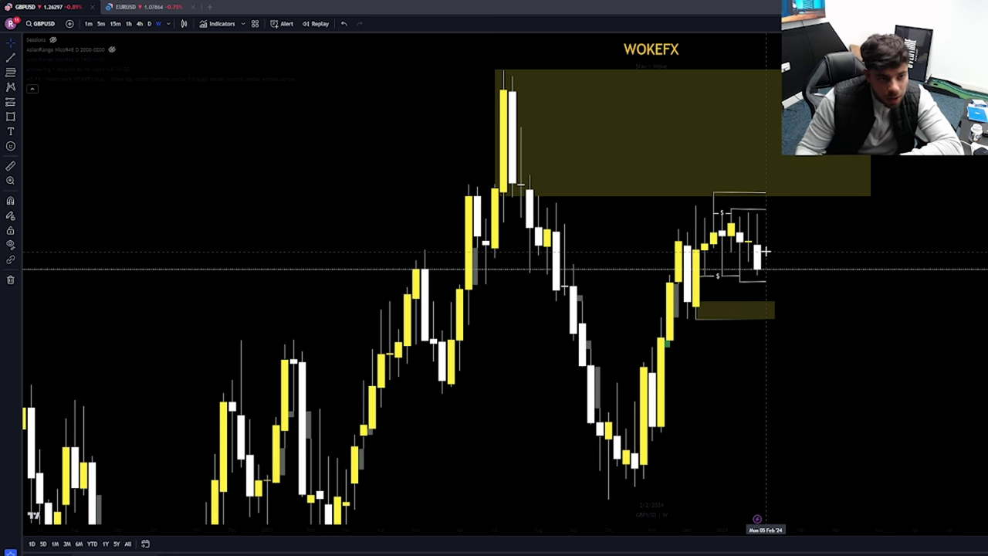
pyautogui.scroll(1, 729, 247)
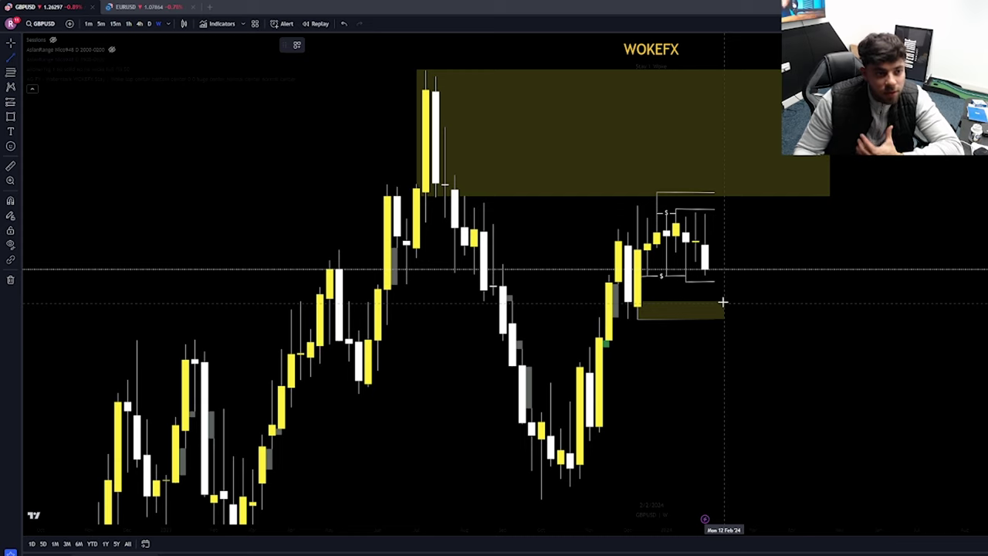
pyautogui.scroll(-5, 704, 327)
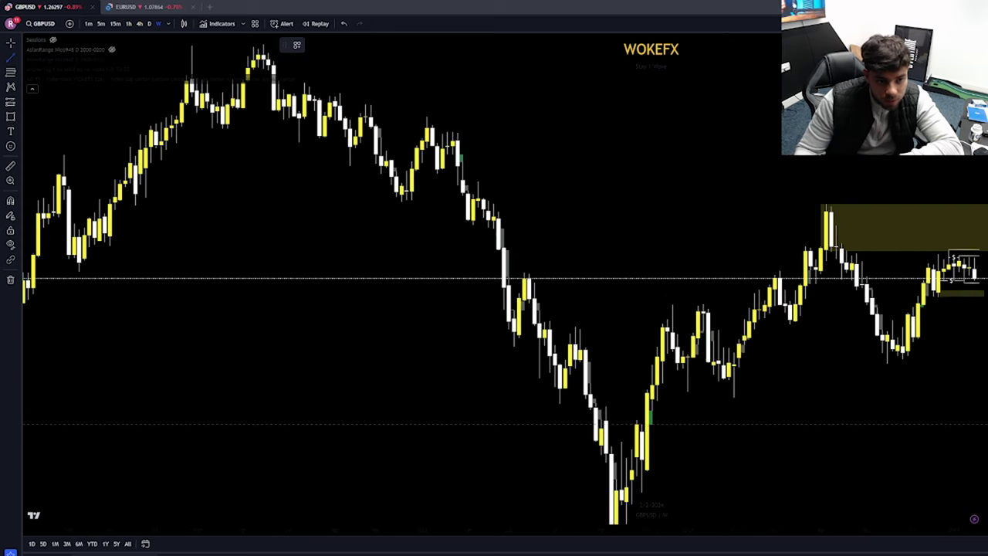
pyautogui.scroll(-2, 704, 326)
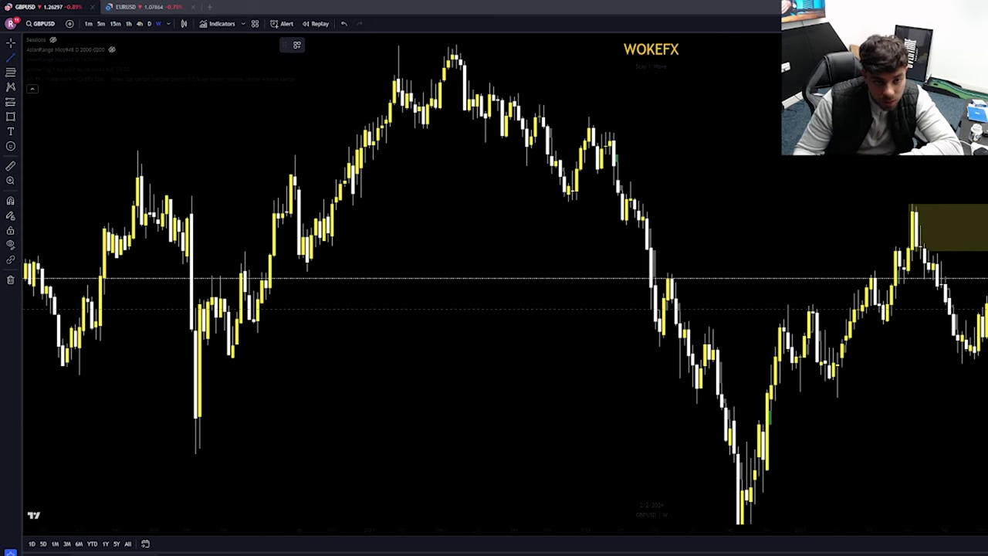
pyautogui.scroll(-2, 912, 456)
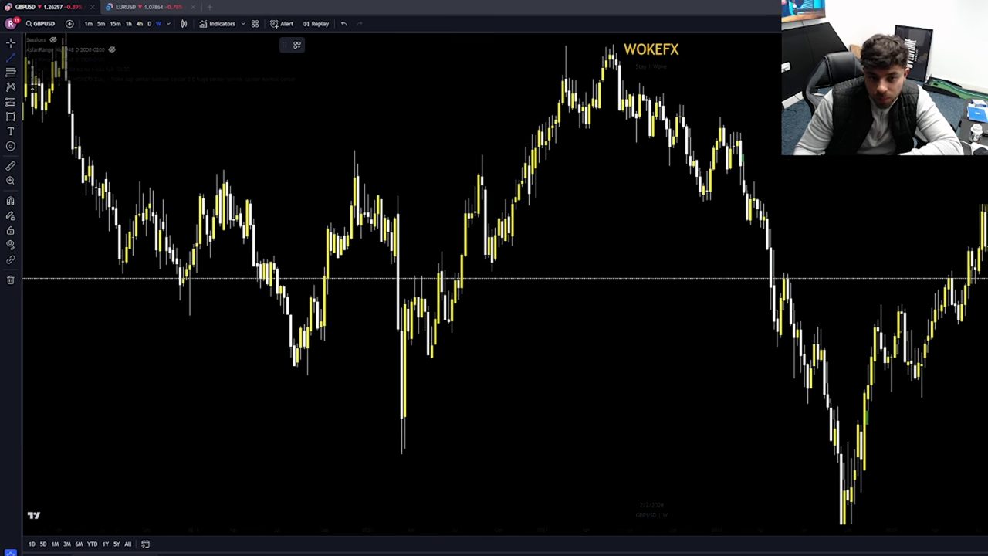
pyautogui.moveTo(987, 347); pyautogui.dragTo(987, 440)
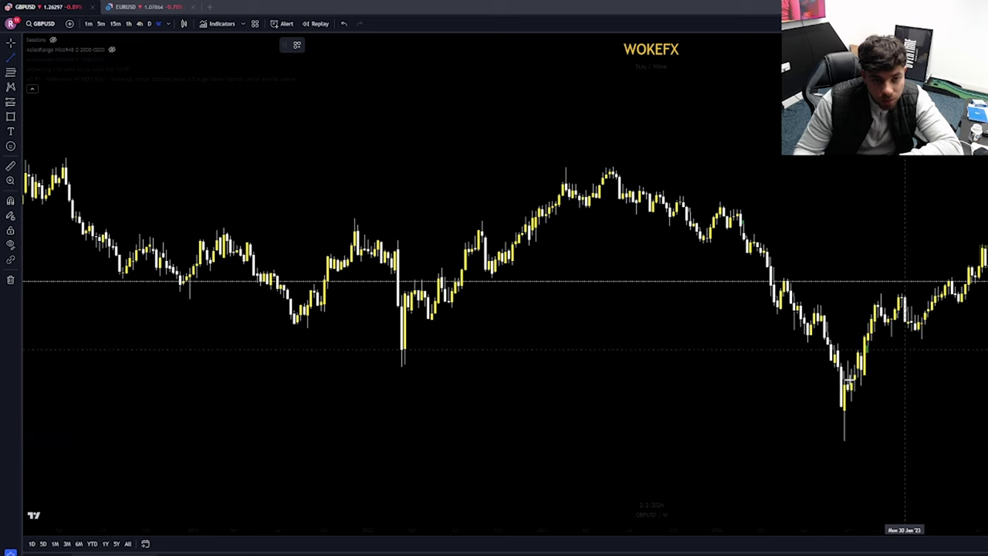
pyautogui.scroll(-4, 987, 418)
pyautogui.scroll(8, 987, 418)
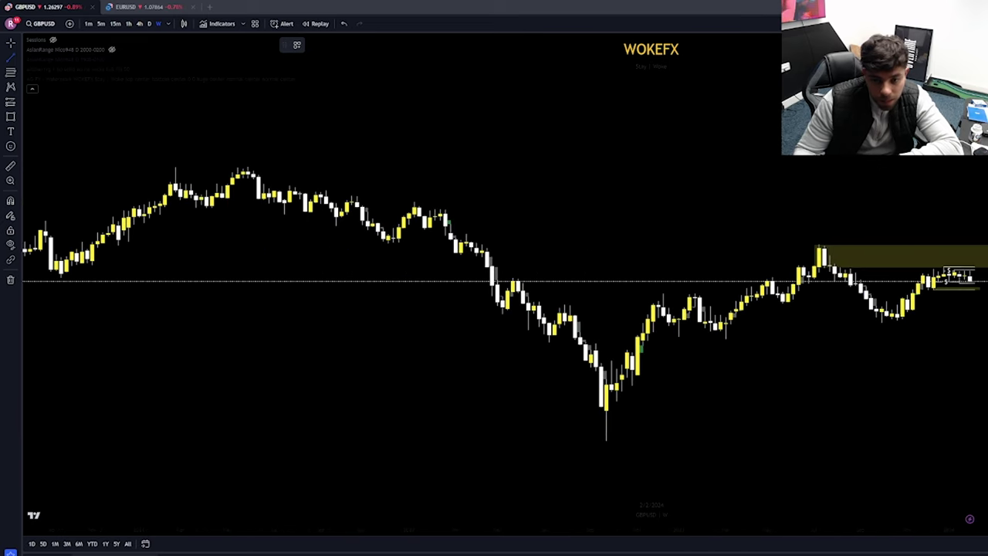
pyautogui.moveTo(987, 421); pyautogui.dragTo(987, 324)
pyautogui.scroll(4, 987, 376)
pyautogui.click(11, 58)
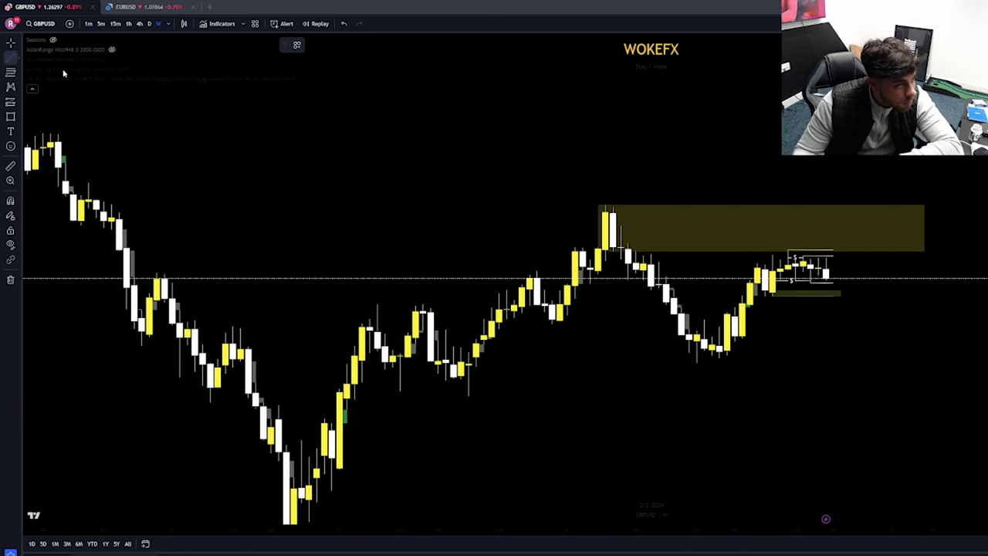
# Step: Switch GBPUSD to the daily timeframe and inspect the marked range above the 13 December 2023 demand zone
pyautogui.click(150, 24)
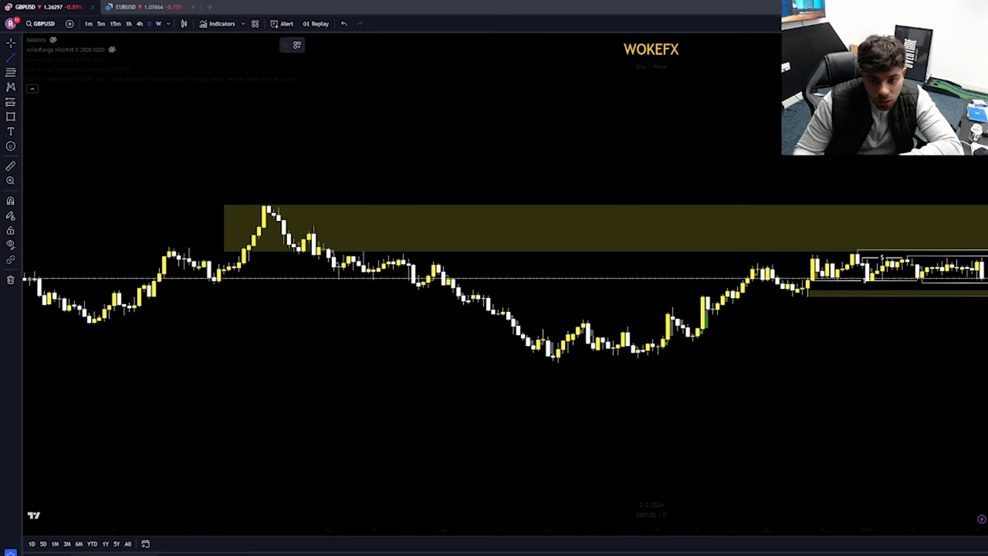
pyautogui.scroll(5, 694, 278)
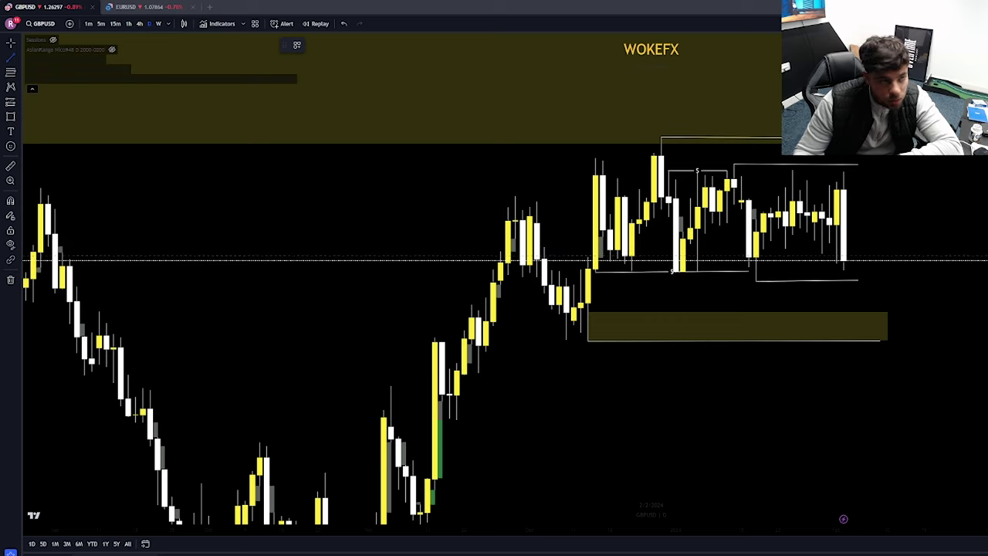
pyautogui.click(8, 44)
pyautogui.scroll(4, 846, 347)
pyautogui.moveTo(849, 352); pyautogui.dragTo(885, 400)
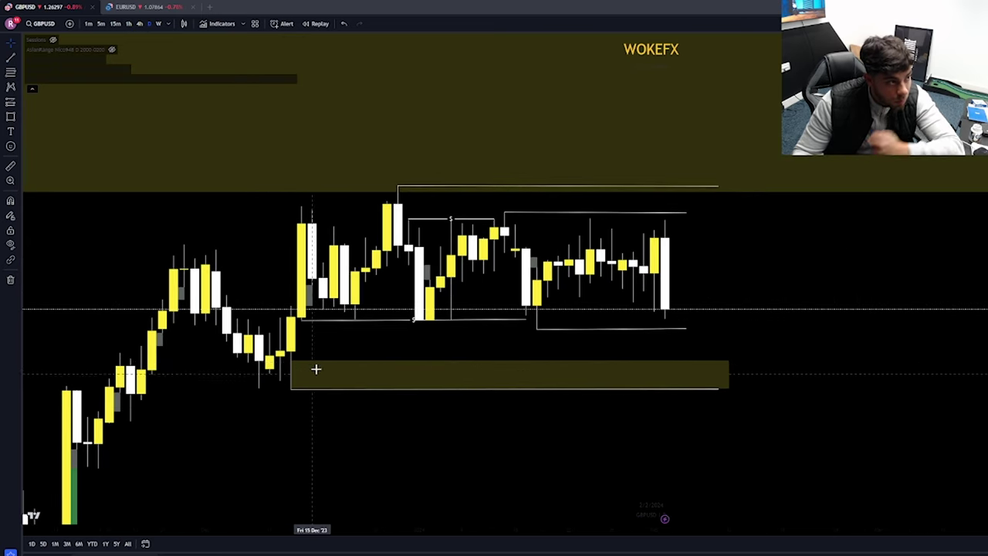
# Step: On the 4-hour chart, draw a rectangle supply zone from the 28 December 2023 high line down to just below it, extending past the latest candles
pyautogui.click(141, 24)
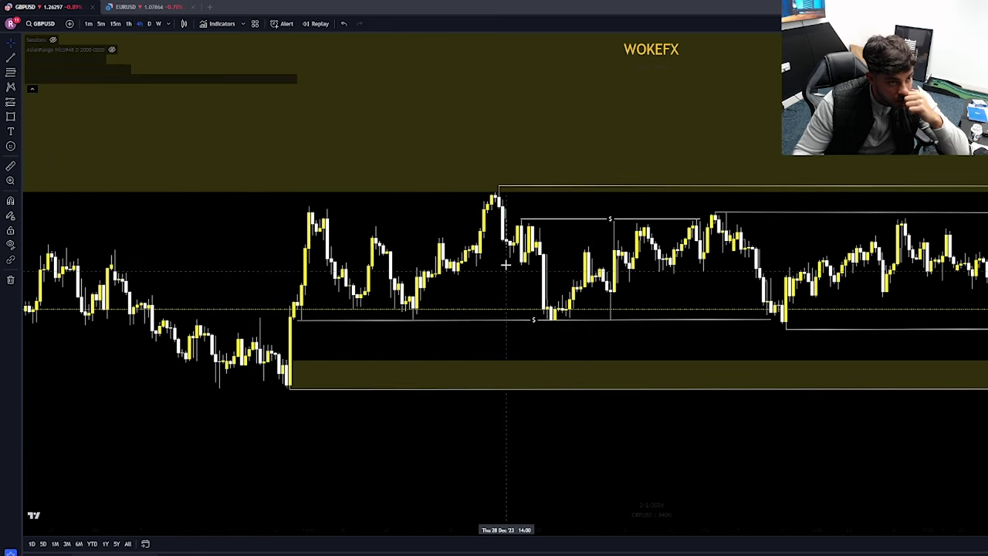
pyautogui.click(11, 117)
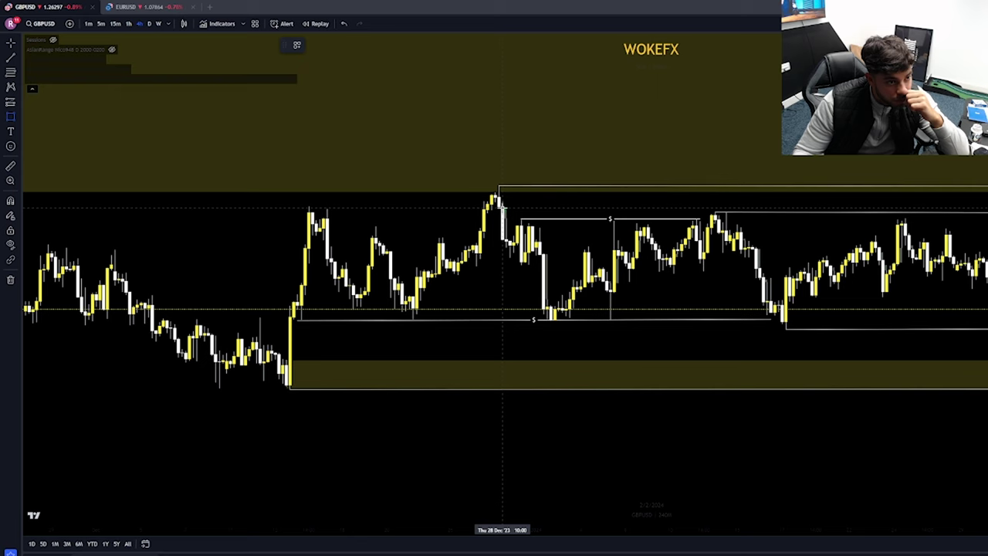
pyautogui.click(827, 187)
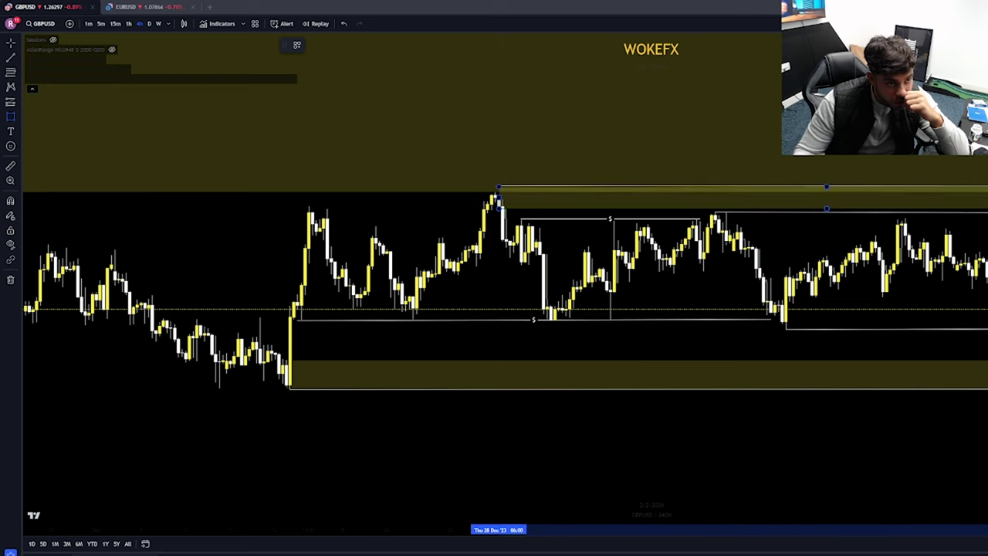
pyautogui.click(987, 186)
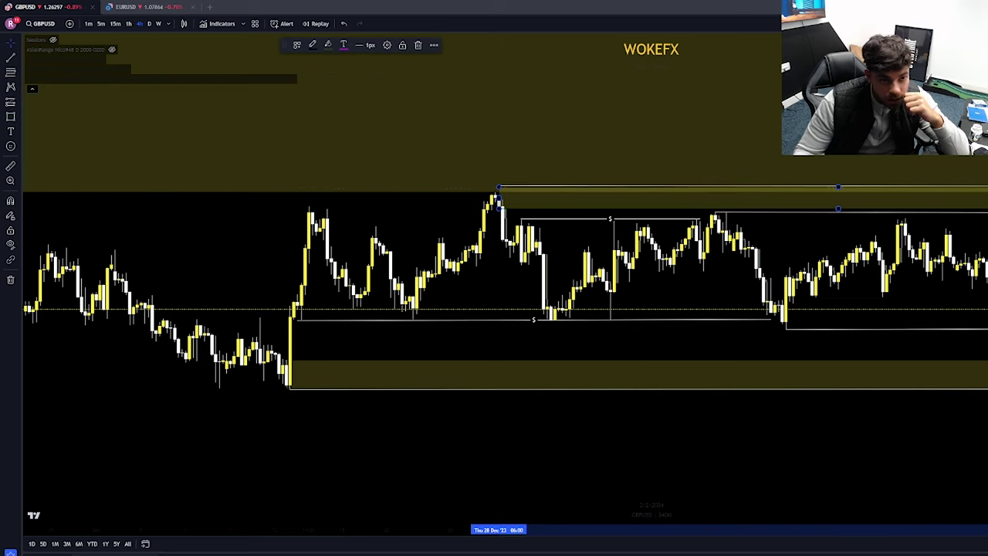
pyautogui.click(987, 255)
pyautogui.scroll(-5, 506, 309)
pyautogui.scroll(5, 502, 309)
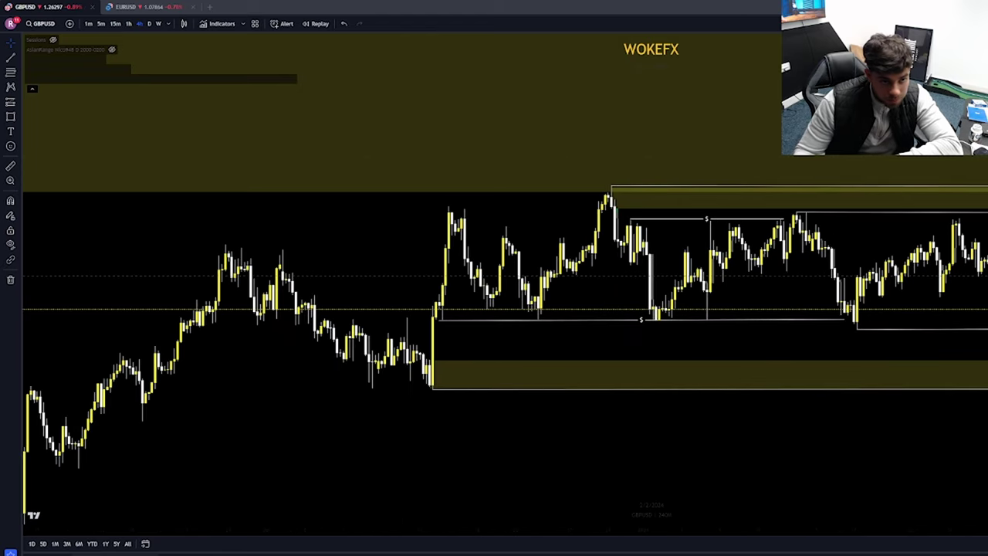
pyautogui.moveTo(987, 425); pyautogui.dragTo(987, 212)
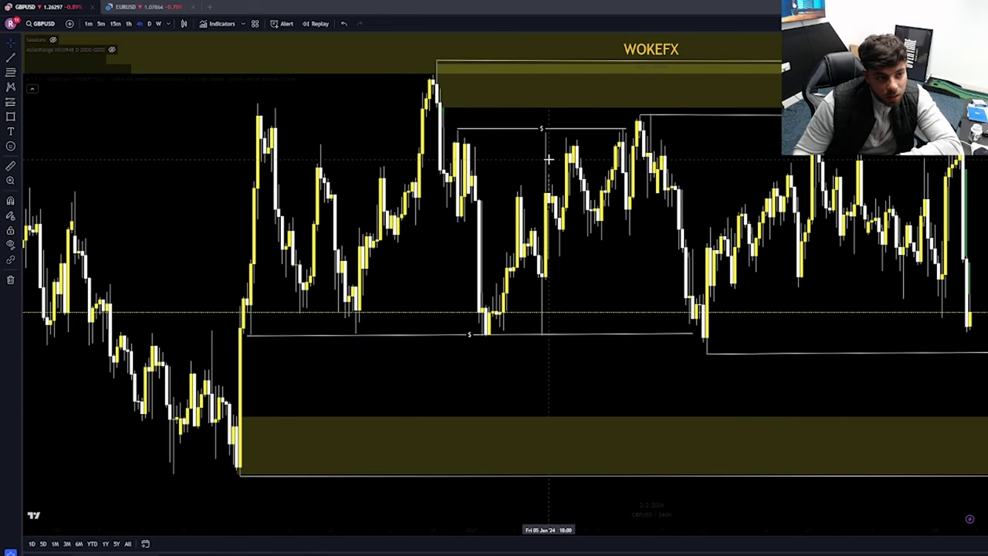
# Step: Draw a bearish projection path from the latest candle below the 17 January 2024 low, back up to it, and down through the demand zone
pyautogui.click(823, 351)
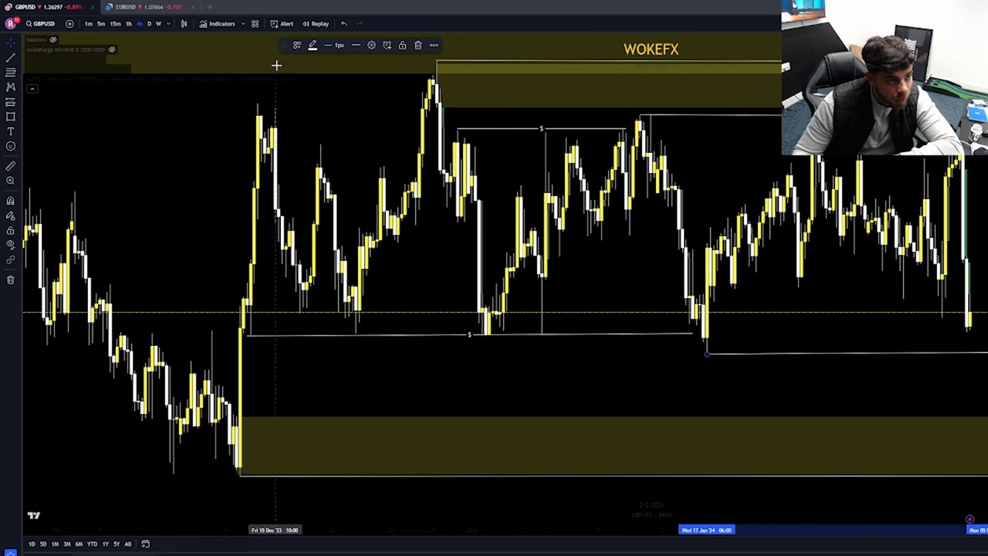
pyautogui.moveTo(881, 320); pyautogui.dragTo(727, 292)
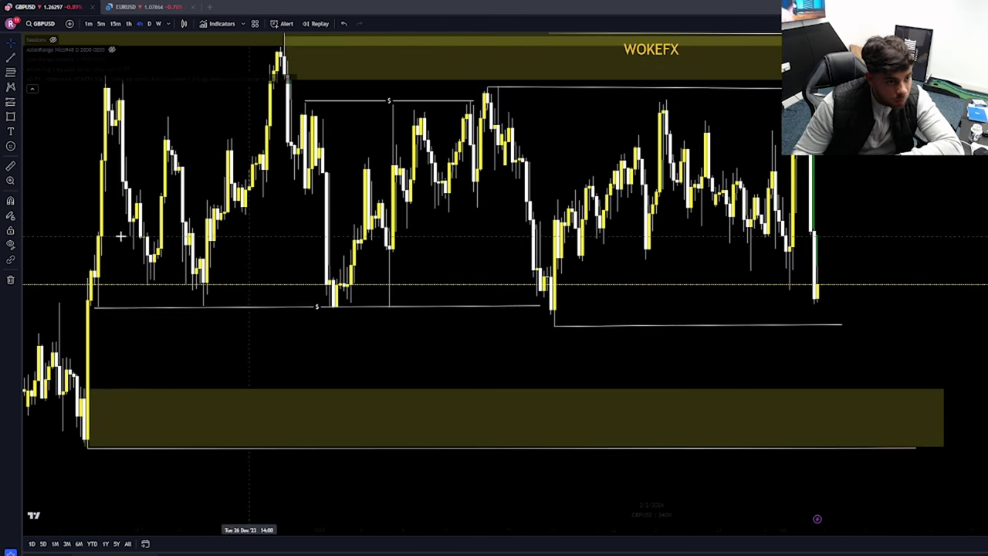
pyautogui.click(19, 120)
pyautogui.click(69, 284)
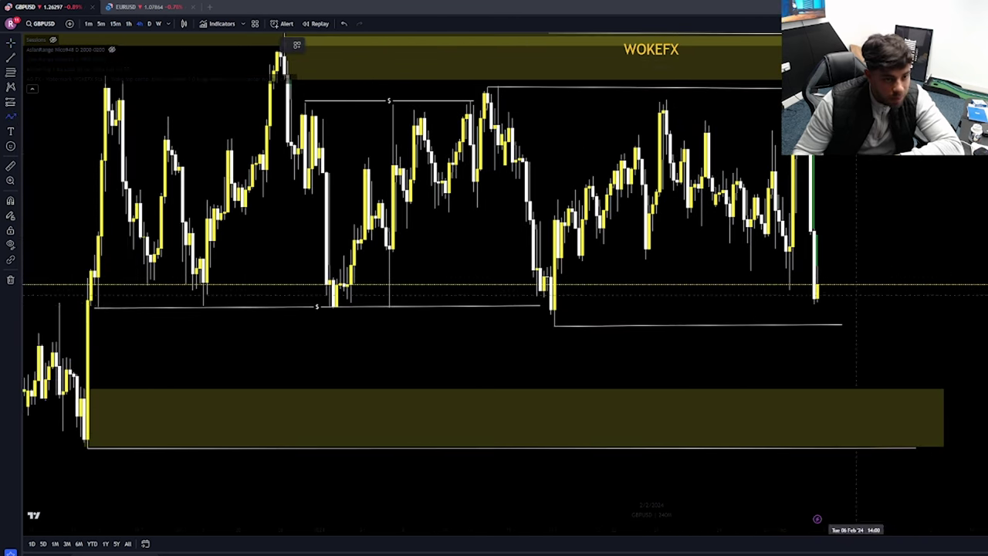
pyautogui.click(817, 285)
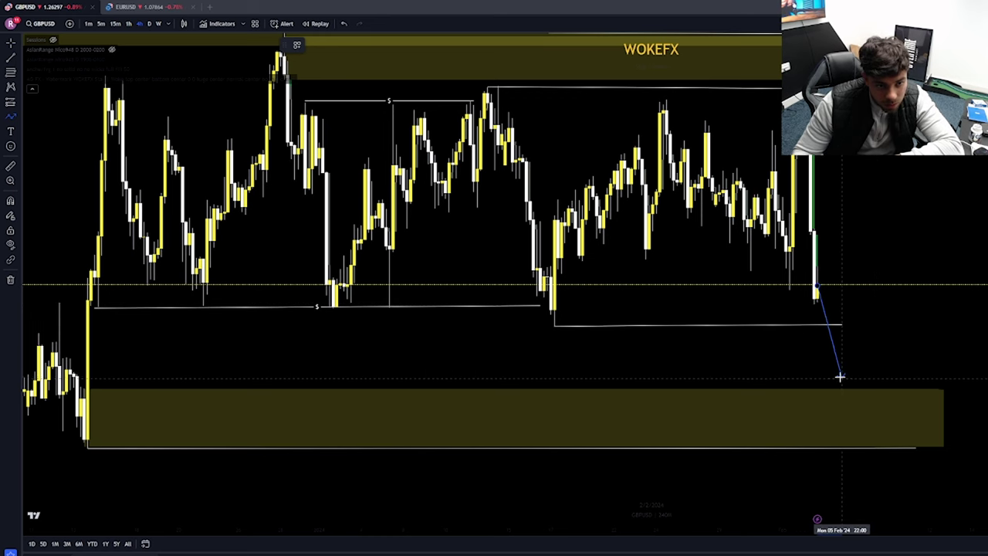
pyautogui.click(839, 376)
pyautogui.click(863, 327)
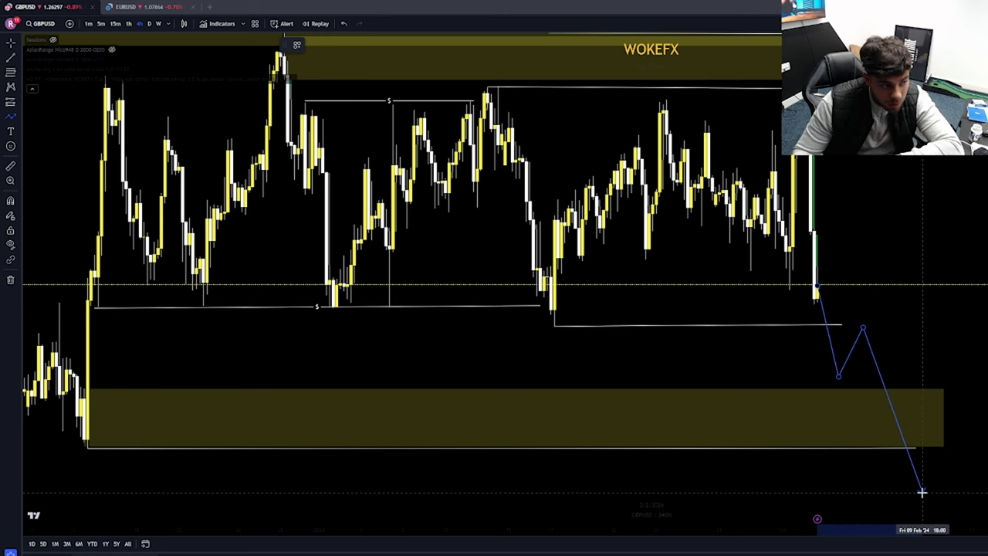
pyautogui.doubleClick(922, 492)
pyautogui.moveTo(922, 492); pyautogui.dragTo(743, 341)
pyautogui.scroll(-5, 823, 275)
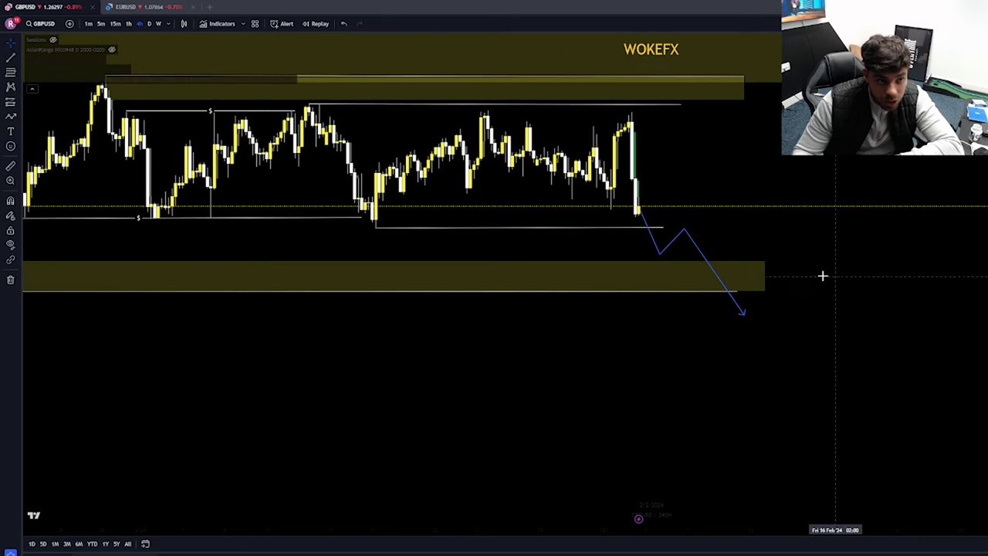
# Step: Delete the bearish projection path and bring the marked range and demand zone back into view
pyautogui.click(935, 246)
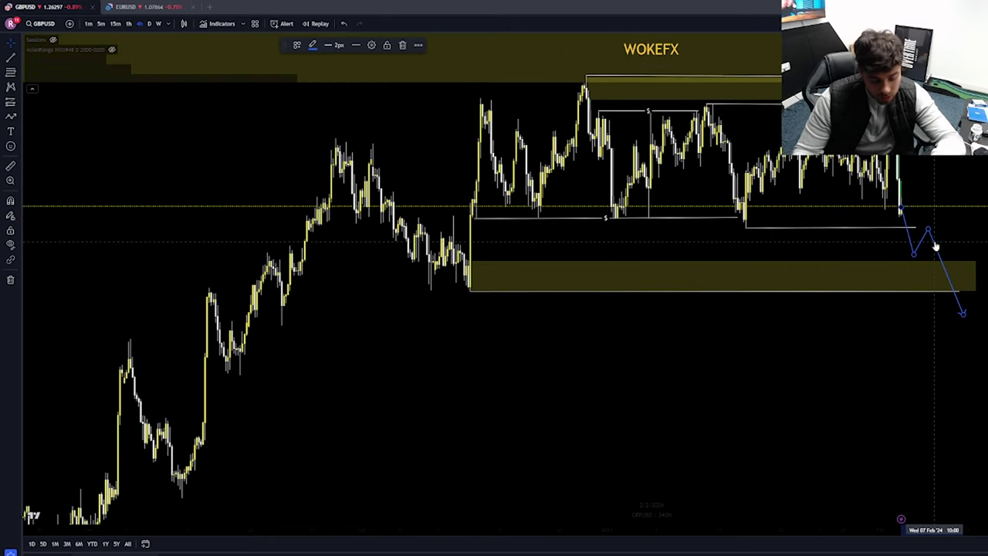
pyautogui.press('Delete')
pyautogui.moveTo(805, 179); pyautogui.dragTo(726, 218)
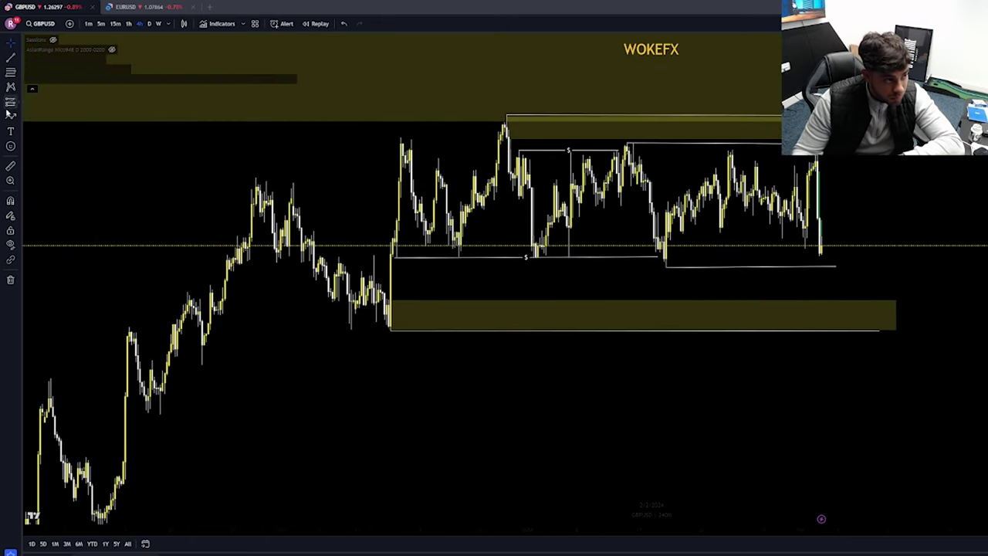
# Step: Draw a bullish projection path that zigzags from the latest candle into the demand zone, rebounds, forms a higher low and rises above the range
pyautogui.click(11, 116)
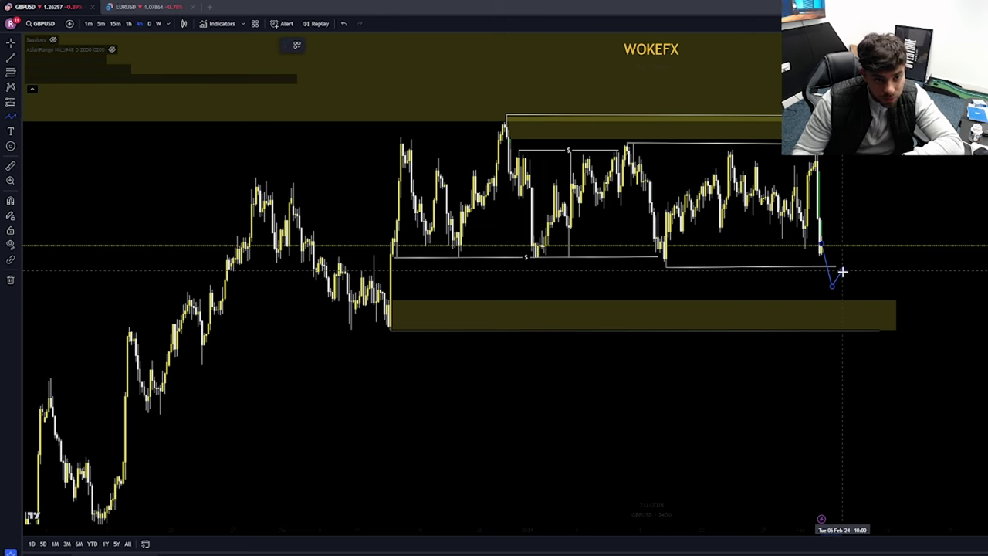
pyautogui.click(850, 306)
pyautogui.click(868, 258)
pyautogui.click(883, 291)
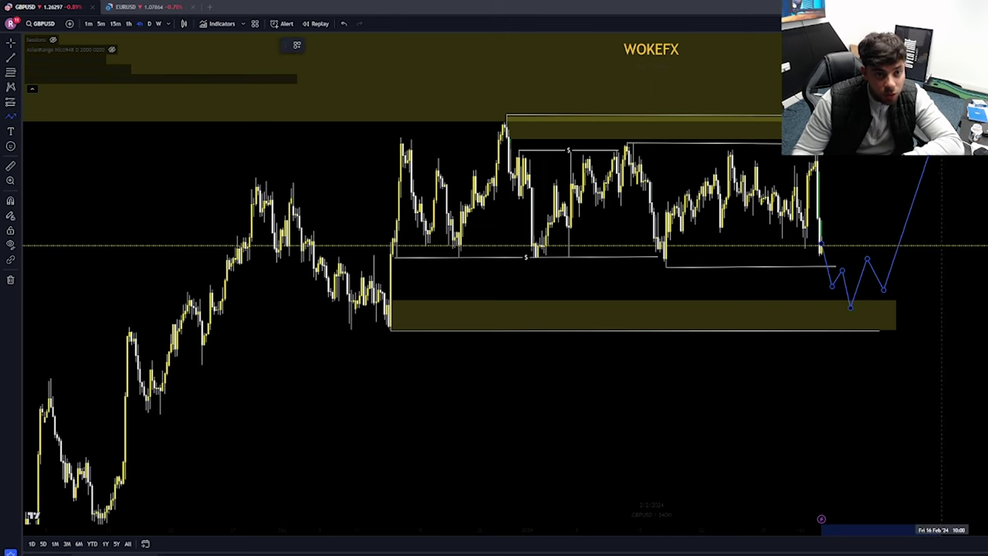
pyautogui.doubleClick(958, 41)
pyautogui.click(987, 174)
# Step: Examine the 4-hour price history and marked range against the projected bullish path and the demand and supply zones
pyautogui.scroll(-5, 987, 262)
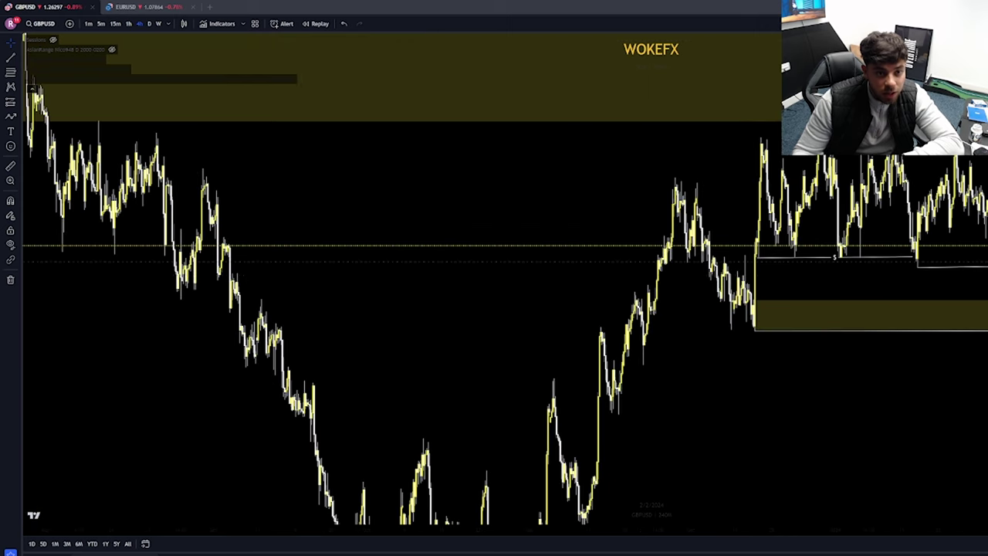
pyautogui.scroll(3, 979, 277)
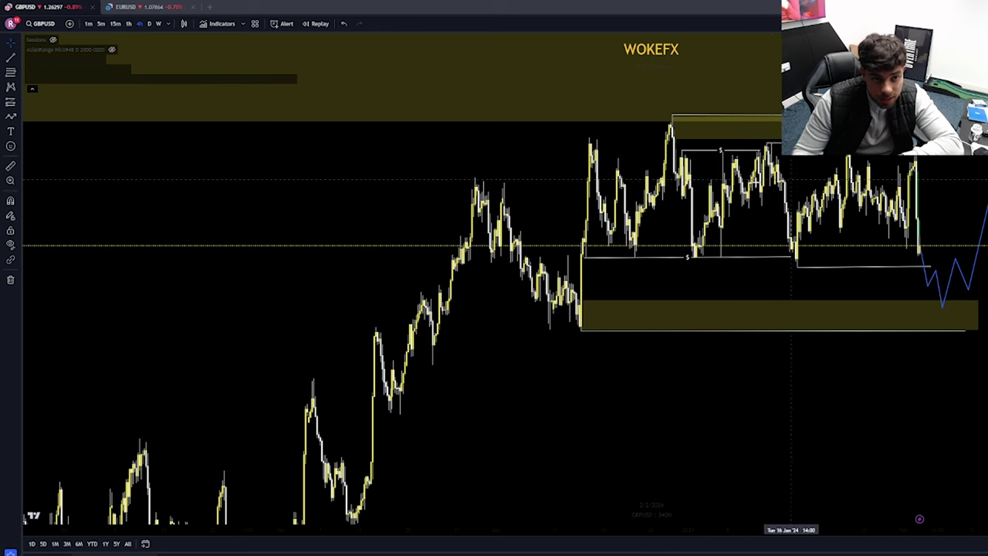
pyautogui.scroll(4, 927, 237)
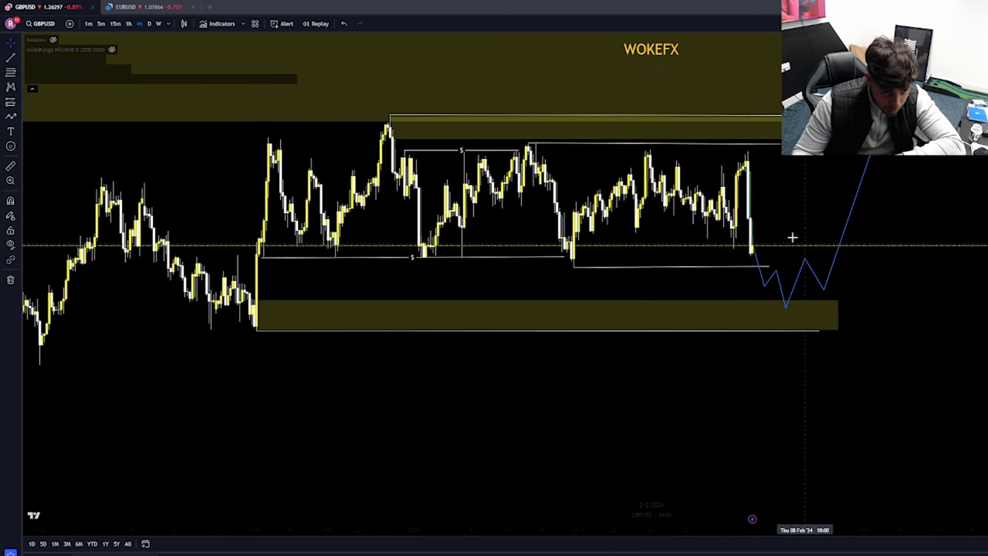
pyautogui.scroll(-1, 895, 259)
pyautogui.moveTo(965, 264); pyautogui.dragTo(963, 337)
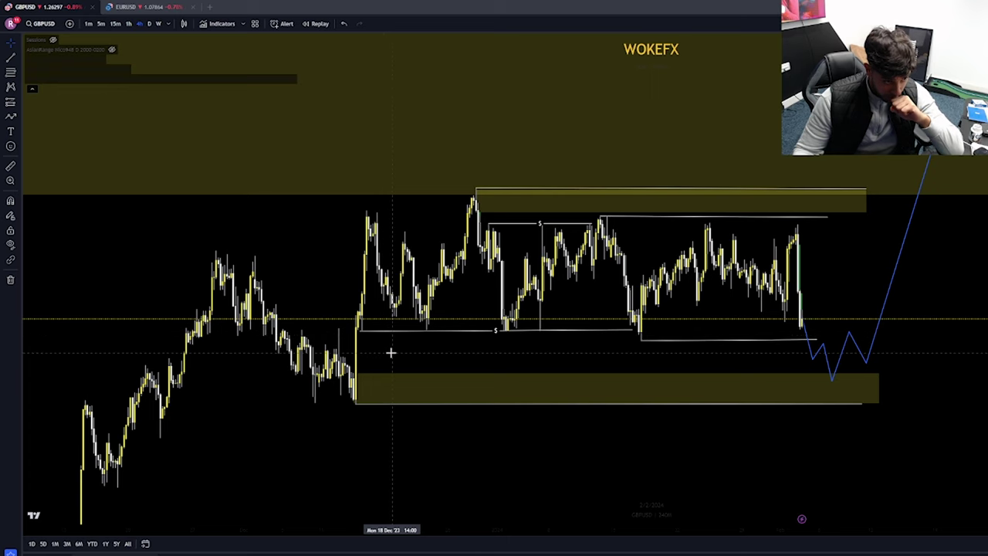
pyautogui.scroll(3, 935, 436)
pyautogui.moveTo(849, 333); pyautogui.dragTo(980, 327)
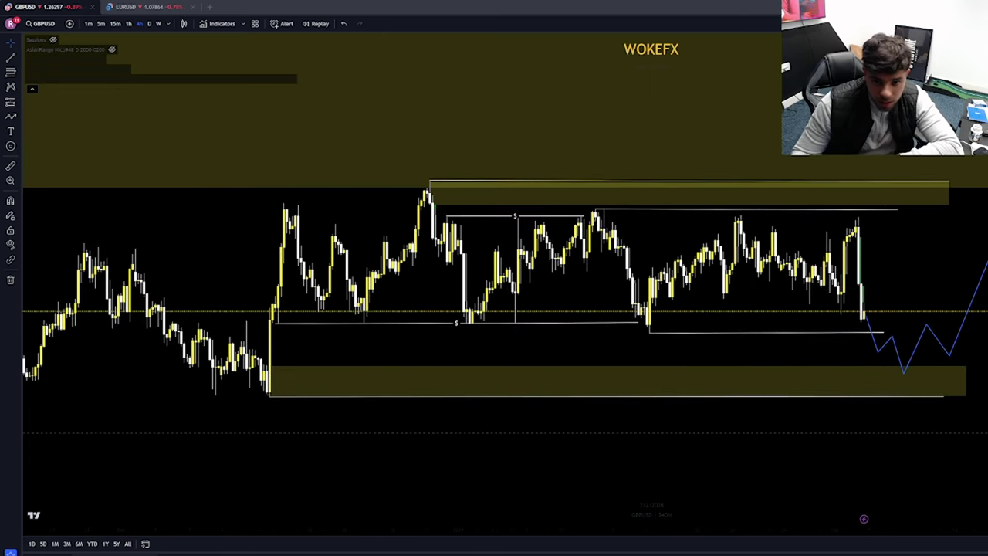
pyautogui.moveTo(987, 427); pyautogui.dragTo(987, 346)
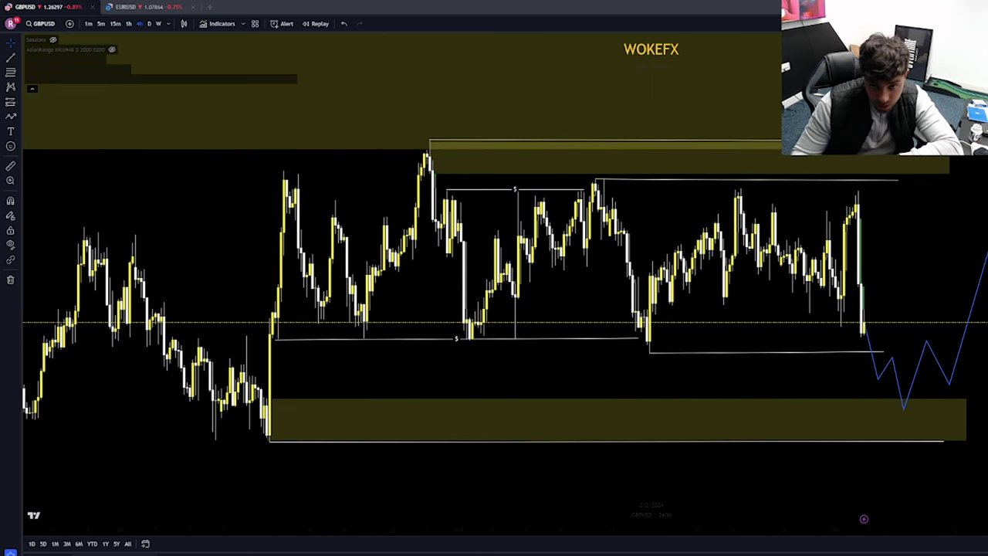
pyautogui.moveTo(987, 213); pyautogui.dragTo(986, 330)
# Step: Delete the bullish projection path beyond the latest candle
pyautogui.click(940, 343)
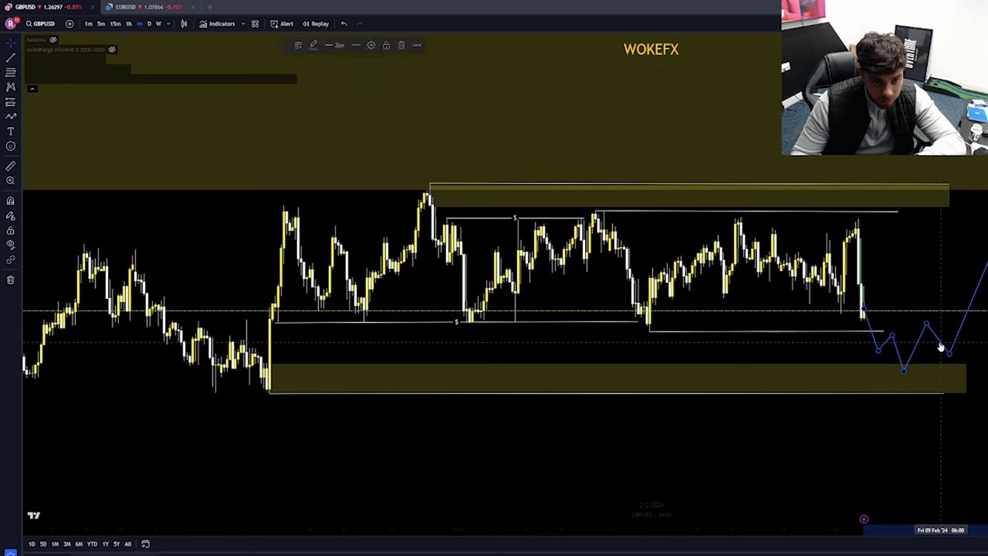
pyautogui.press('Delete')
pyautogui.scroll(-3, 865, 371)
pyautogui.scroll(3, 732, 378)
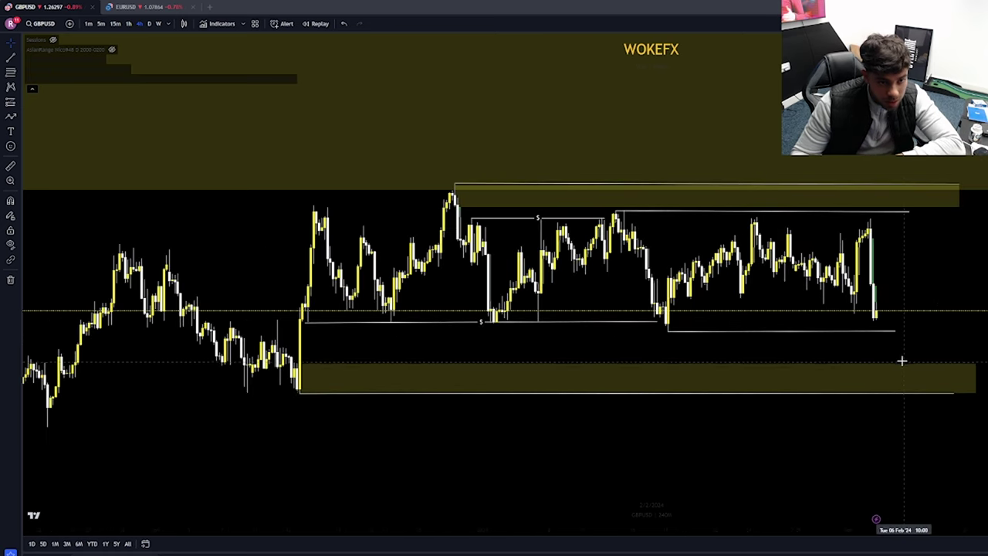
# Step: Examine the GBPUSD 4-hour range and its demand and supply zones against the wider price history and the latest candles
pyautogui.moveTo(987, 359); pyautogui.dragTo(929, 339)
pyautogui.moveTo(987, 232); pyautogui.dragTo(987, 402)
pyautogui.scroll(-10, 506, 284)
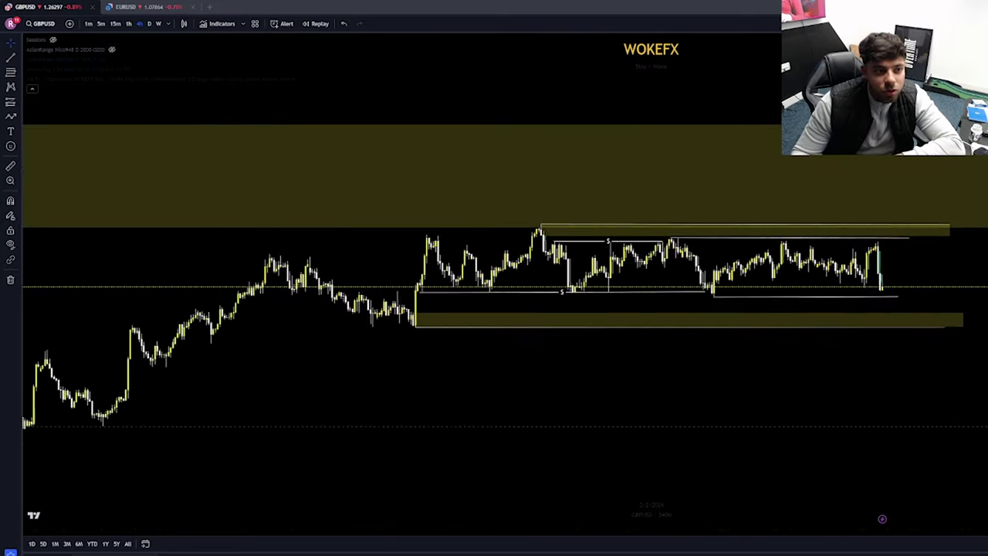
pyautogui.scroll(6, 506, 383)
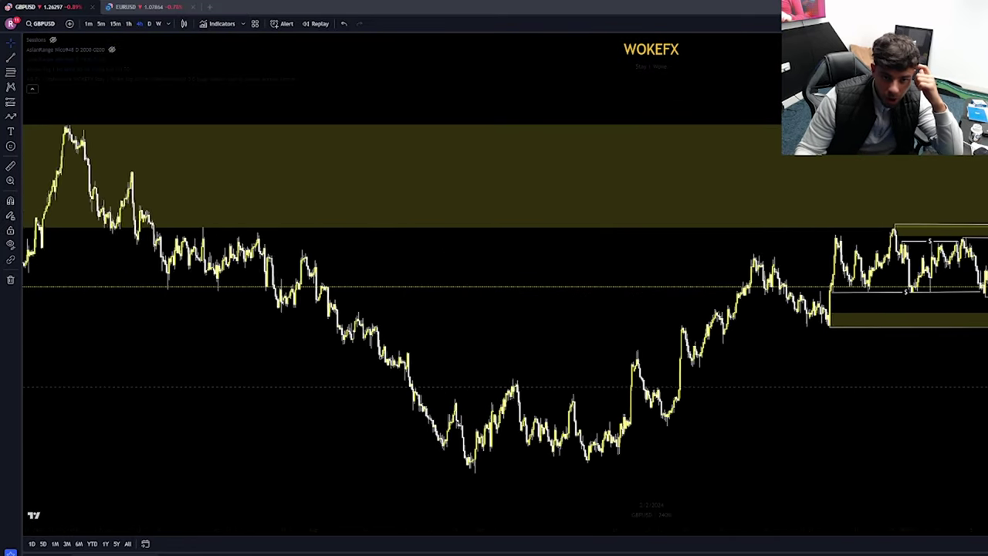
pyautogui.scroll(1, 987, 294)
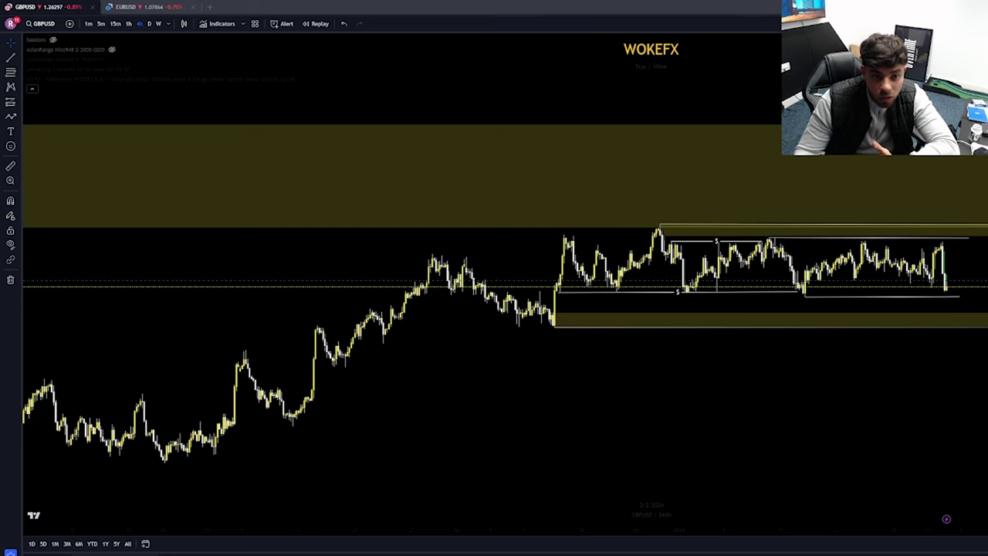
pyautogui.moveTo(986, 425); pyautogui.dragTo(987, 70)
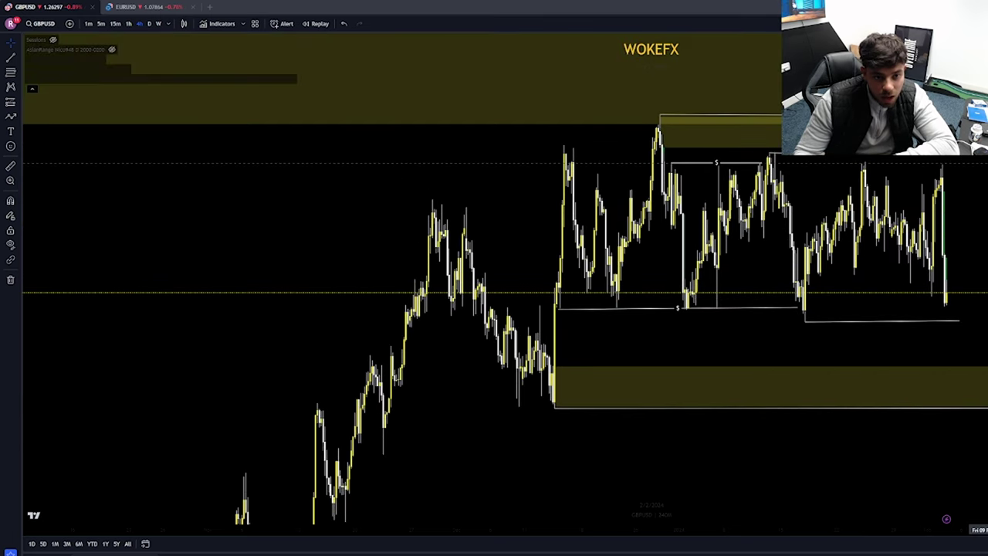
pyautogui.scroll(1, 987, 164)
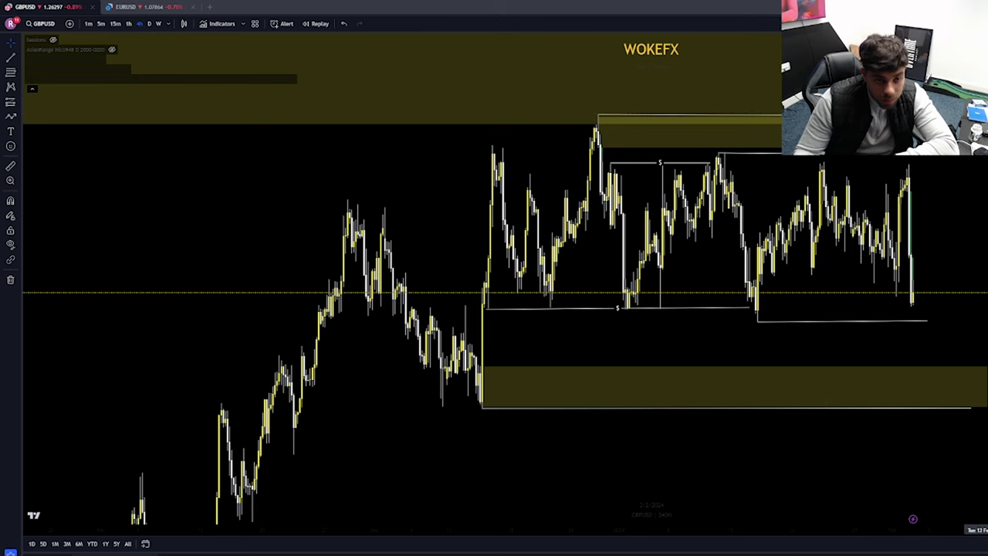
pyautogui.scroll(2, 965, 288)
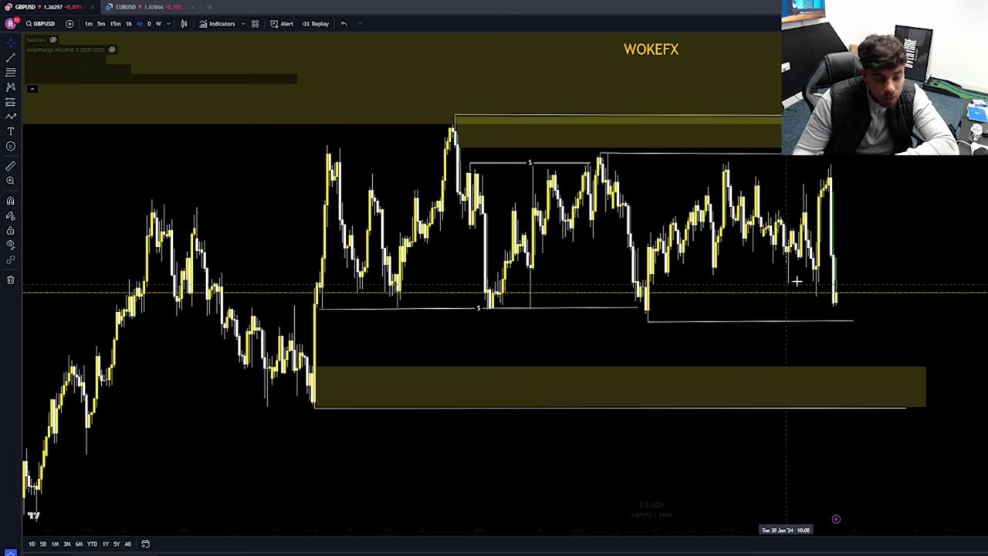
pyautogui.scroll(1, 894, 272)
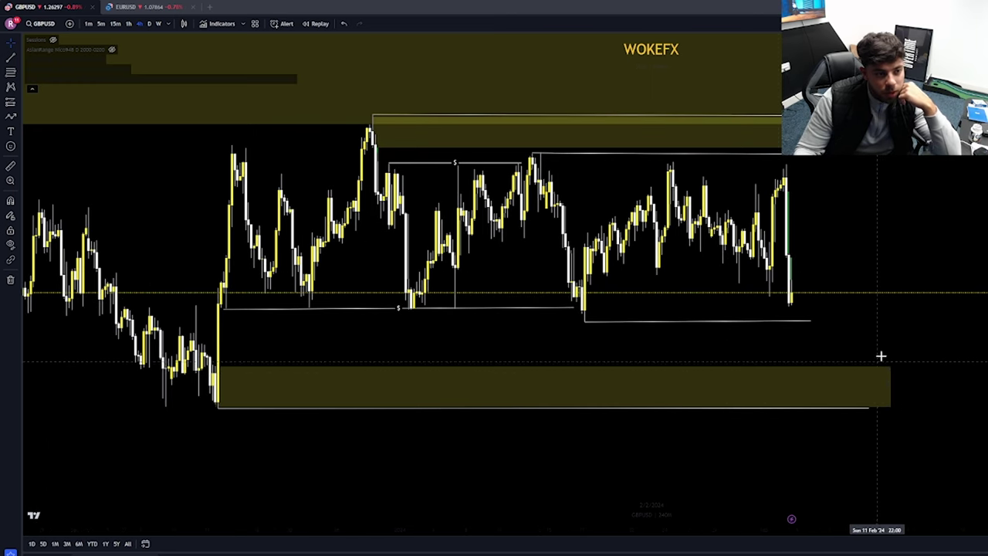
pyautogui.scroll(-1, 881, 356)
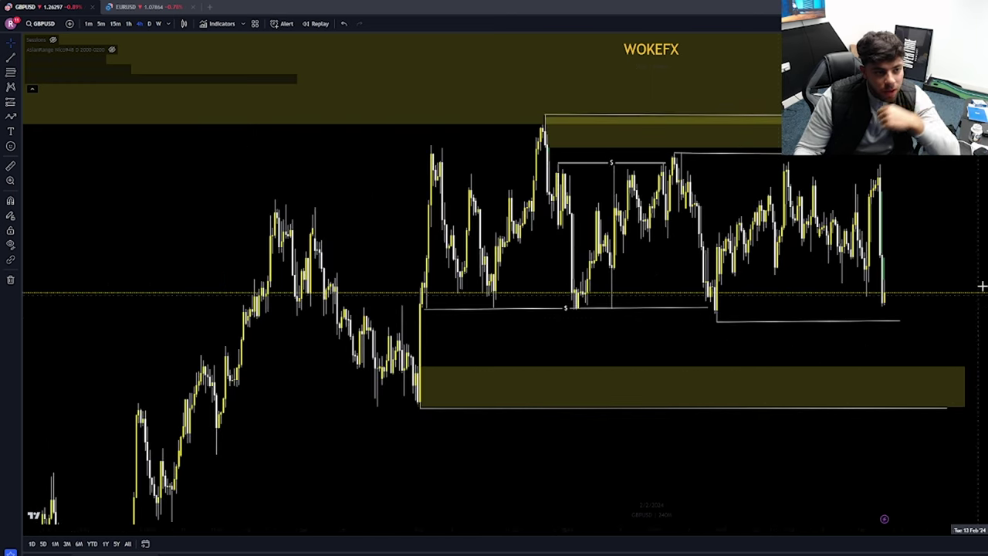
# Step: Inspect the marked GBPUSD range, its liquidity lines and the demand zone on the 1-hour timeframe
pyautogui.click(128, 23)
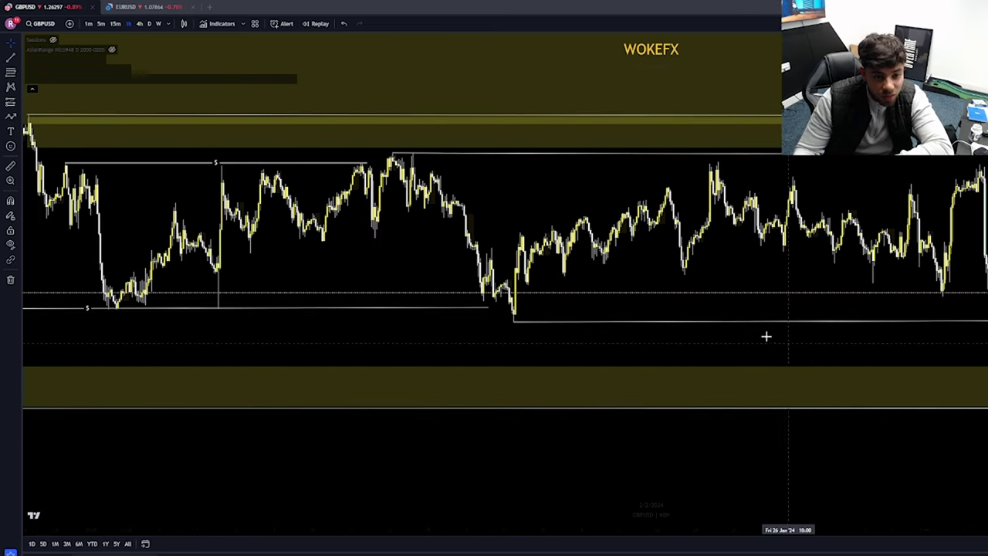
pyautogui.scroll(-5, 831, 337)
pyautogui.scroll(5, 842, 340)
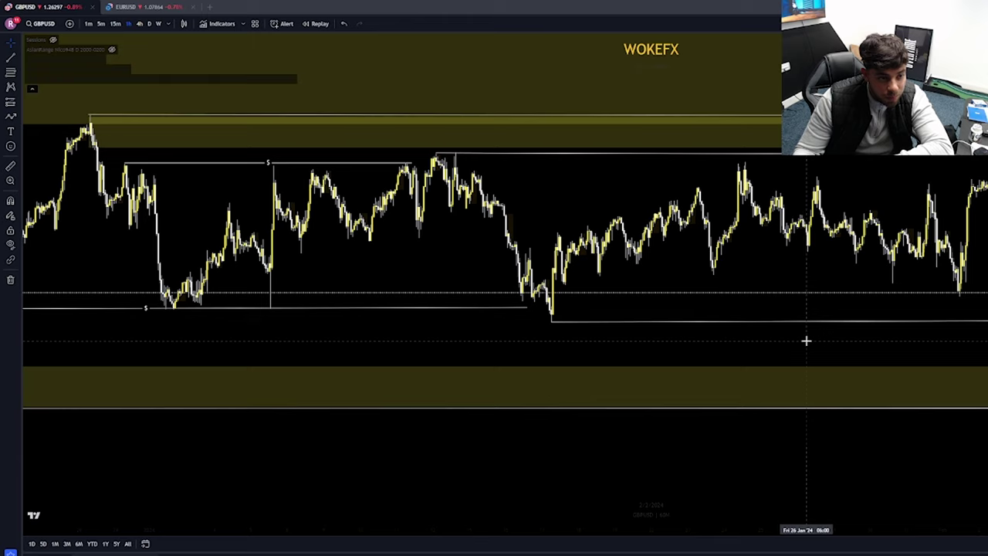
pyautogui.scroll(-8, 838, 366)
pyautogui.scroll(3, 842, 369)
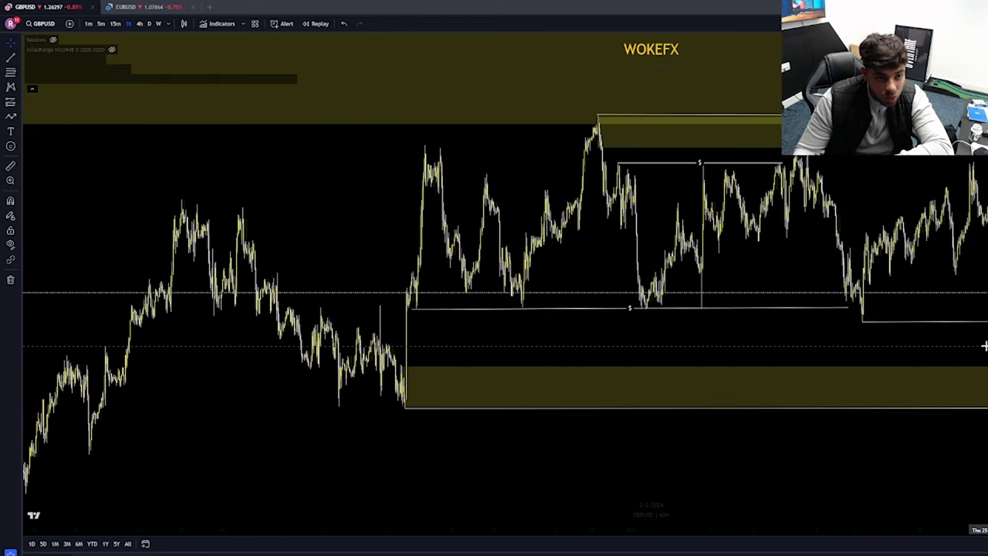
# Step: Return GBPUSD to the 4-hour timeframe and review the whole marked range below the large supply zone
pyautogui.click(139, 23)
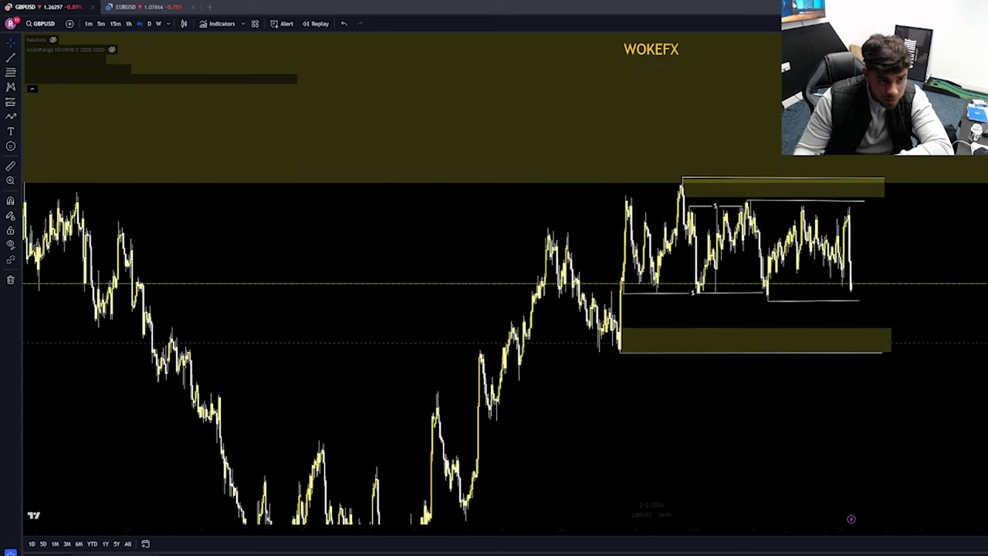
pyautogui.scroll(-3, 852, 235)
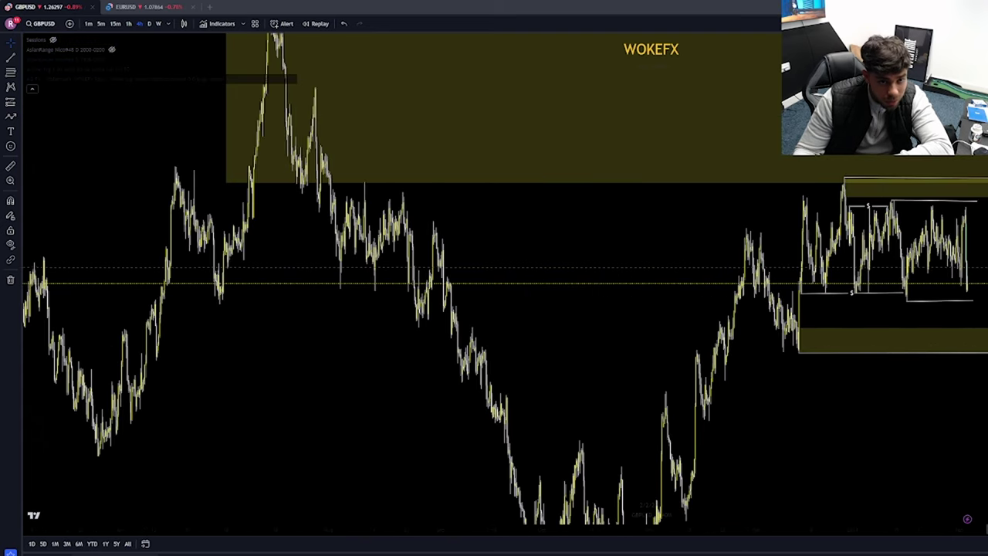
pyautogui.moveTo(987, 260); pyautogui.dragTo(945, 314)
pyautogui.scroll(2, 945, 315)
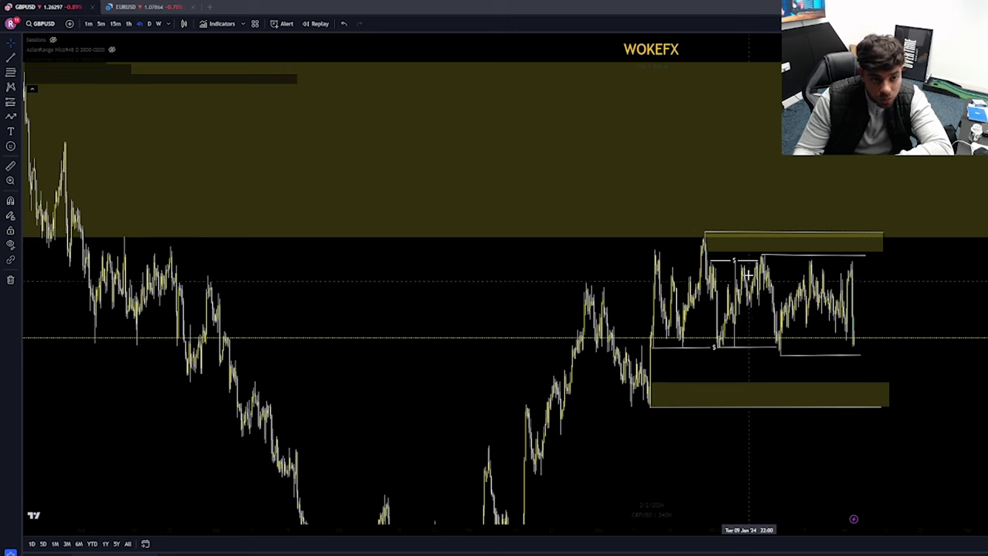
pyautogui.scroll(3, 935, 387)
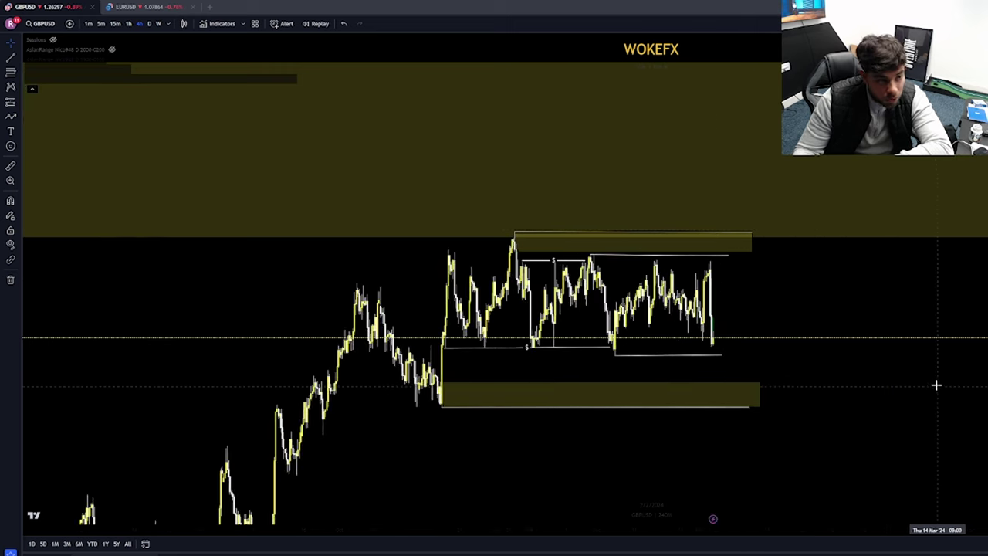
pyautogui.moveTo(784, 402); pyautogui.dragTo(802, 351)
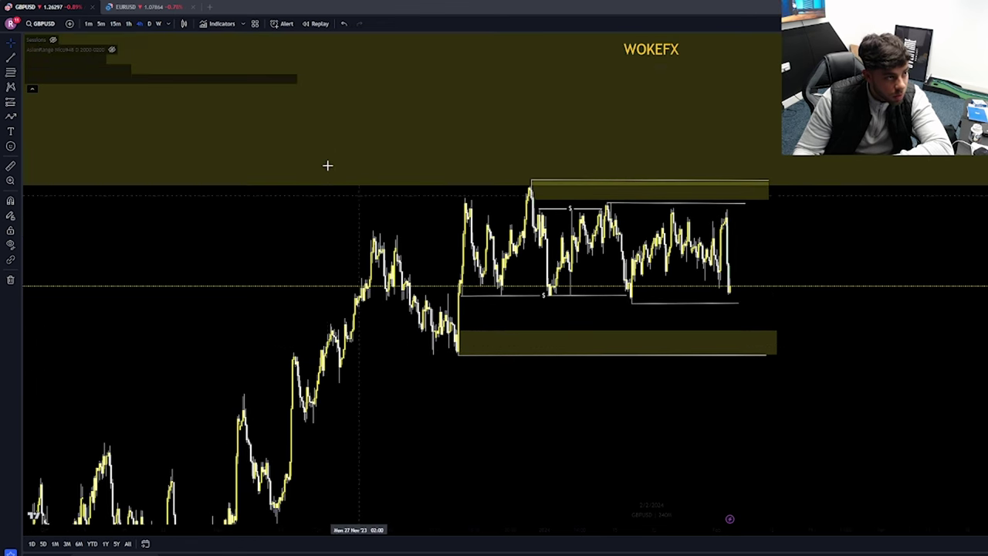
# Step: Switch to the EURUSD chart and delete its old supply zone and the line beneath the major low
pyautogui.scroll(-2, 979, 351)
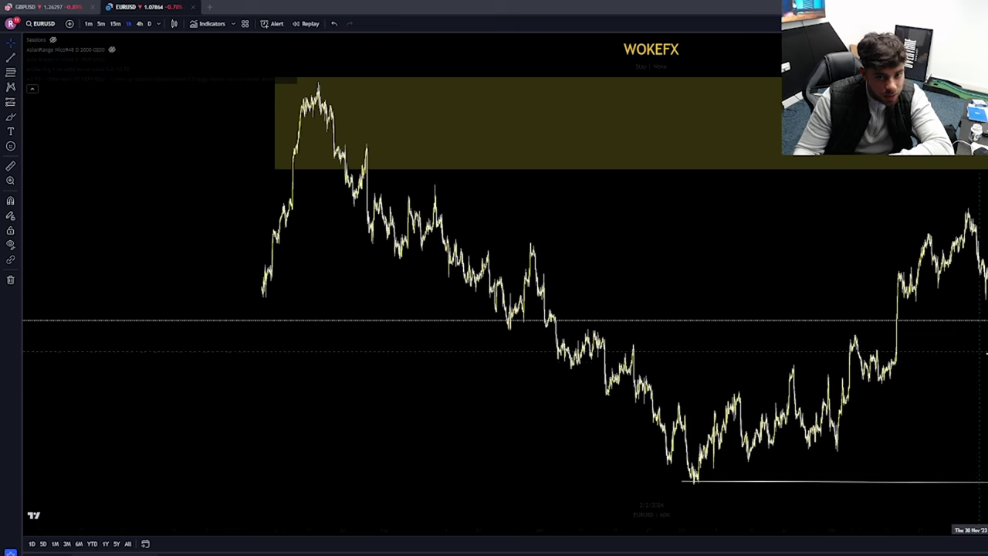
pyautogui.moveTo(987, 362); pyautogui.dragTo(748, 301)
pyautogui.moveTo(987, 170); pyautogui.dragTo(987, 479)
pyautogui.scroll(-3, 953, 455)
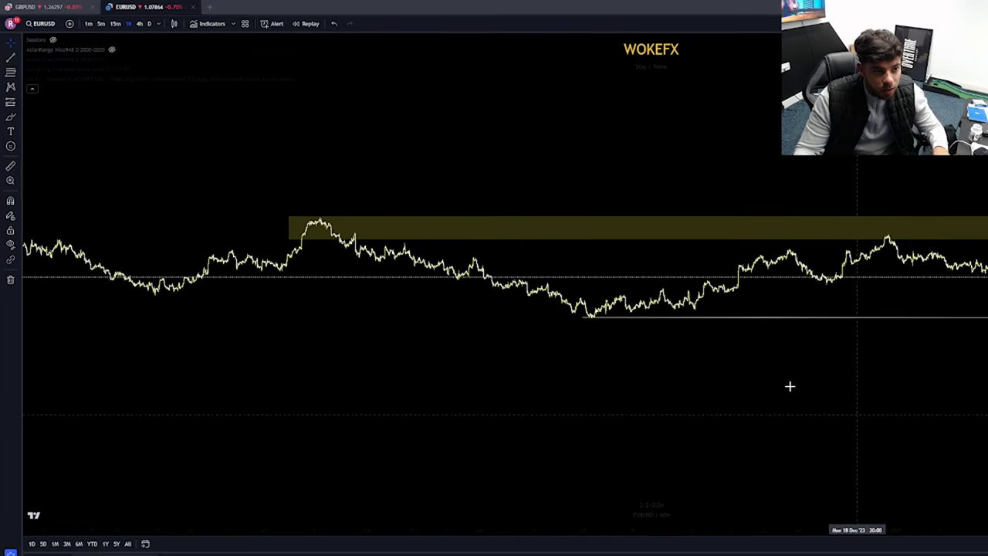
pyautogui.moveTo(229, 108); pyautogui.dragTo(987, 438)
pyautogui.press('Delete')
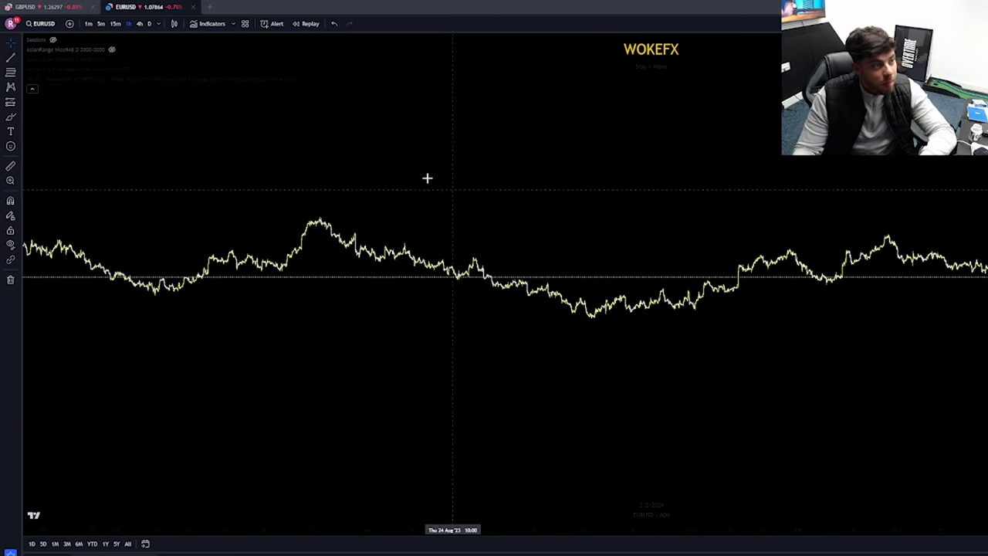
# Step: Set the EURUSD chart to the 1 week timeframe and bring the recent swings into view
pyautogui.click(155, 24)
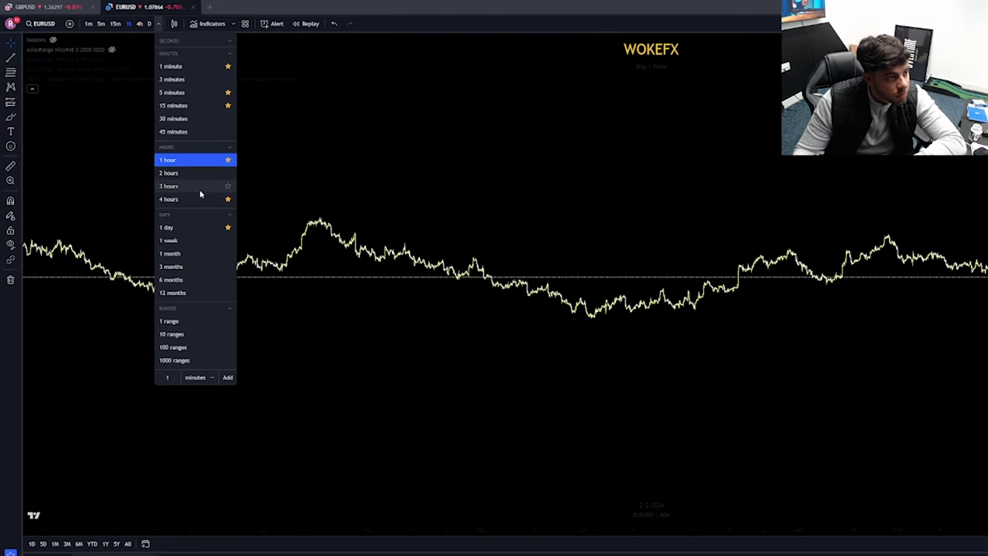
pyautogui.click(195, 240)
pyautogui.scroll(10, 987, 407)
pyautogui.moveTo(417, 315); pyautogui.dragTo(987, 309)
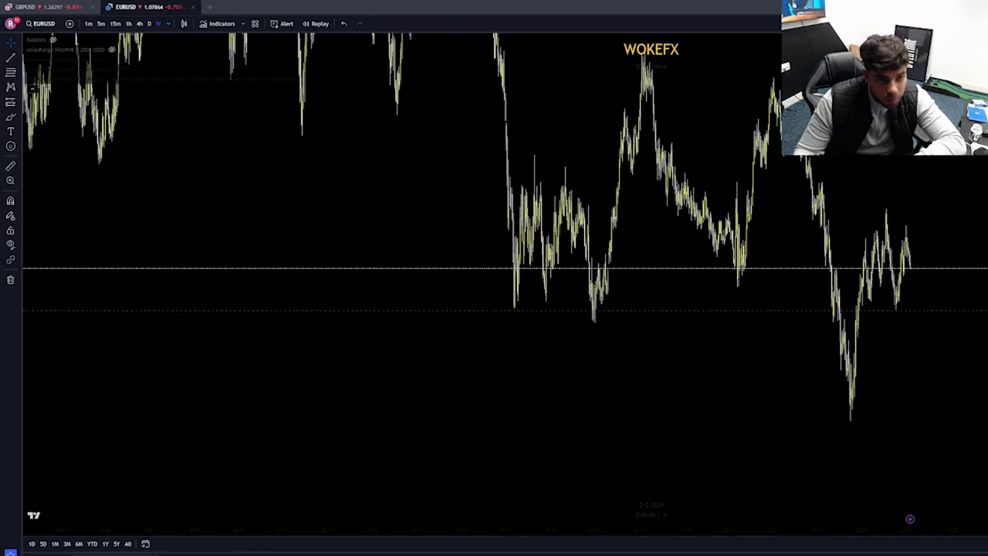
pyautogui.scroll(5, 987, 309)
pyautogui.moveTo(807, 351); pyautogui.dragTo(987, 343)
pyautogui.scroll(3, 986, 417)
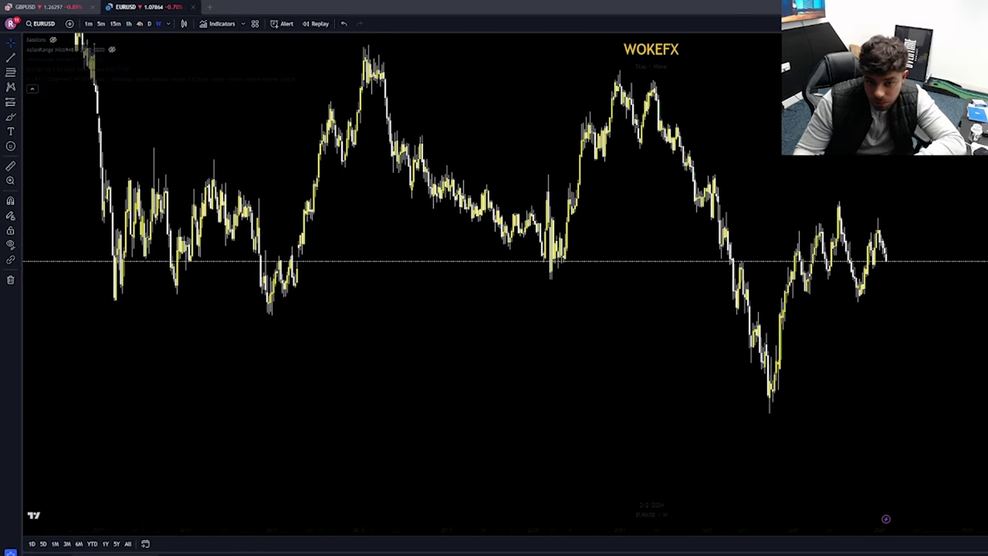
# Step: Draw a horizontal line from the 29 May 2023 swing low to 28 August 2023 and apply the Choch template
pyautogui.scroll(4, 776, 265)
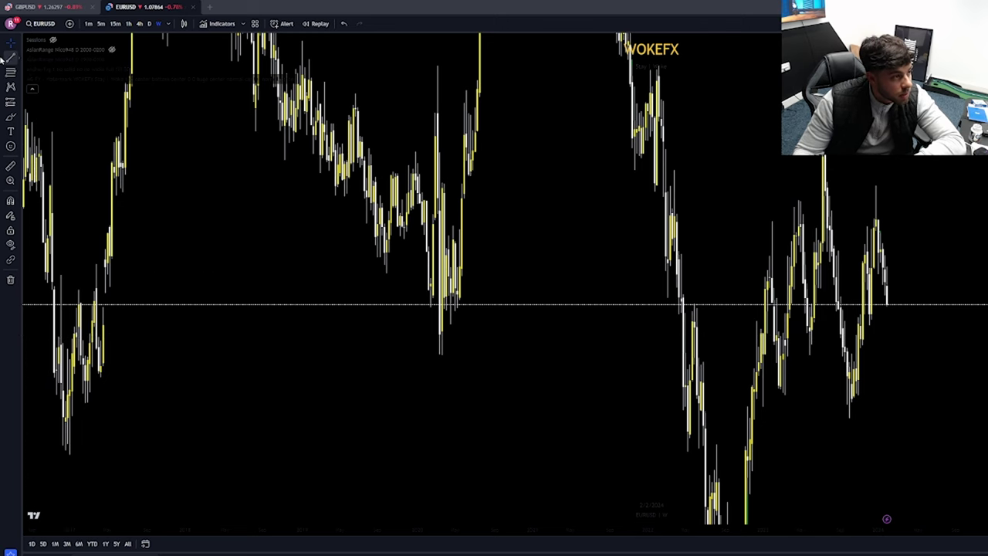
pyautogui.click(839, 354)
pyautogui.click(296, 44)
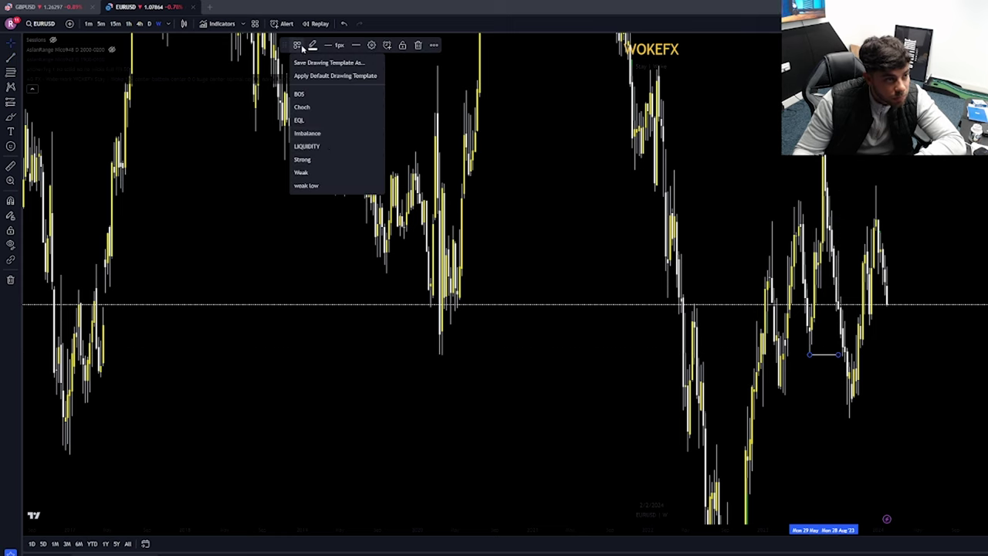
pyautogui.click(326, 109)
pyautogui.click(411, 132)
# Step: Draw a rectangular supply zone from the July 2023 swing high, extending well beyond the latest weekly candle
pyautogui.scroll(7, 984, 331)
pyautogui.moveTo(575, 335); pyautogui.dragTo(766, 322)
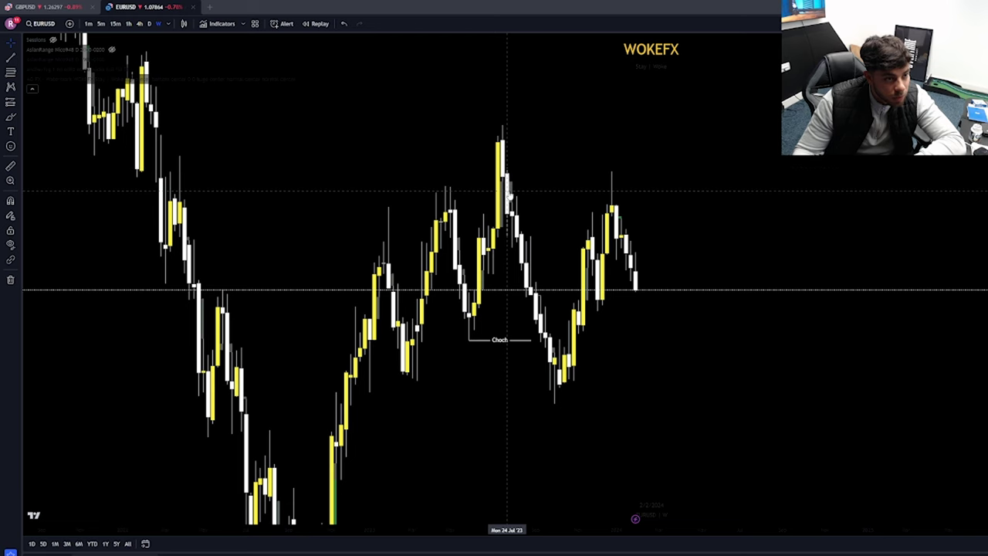
pyautogui.click(20, 117)
pyautogui.click(62, 256)
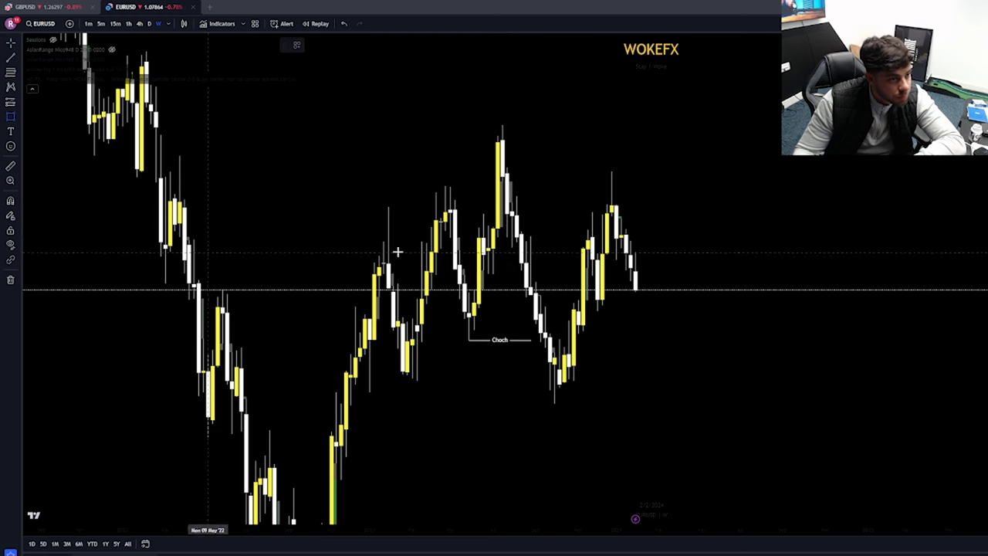
pyautogui.moveTo(503, 183)
pyautogui.mouseDown()
pyautogui.moveTo(855, 159)
pyautogui.moveTo(892, 124)
pyautogui.mouseUp()
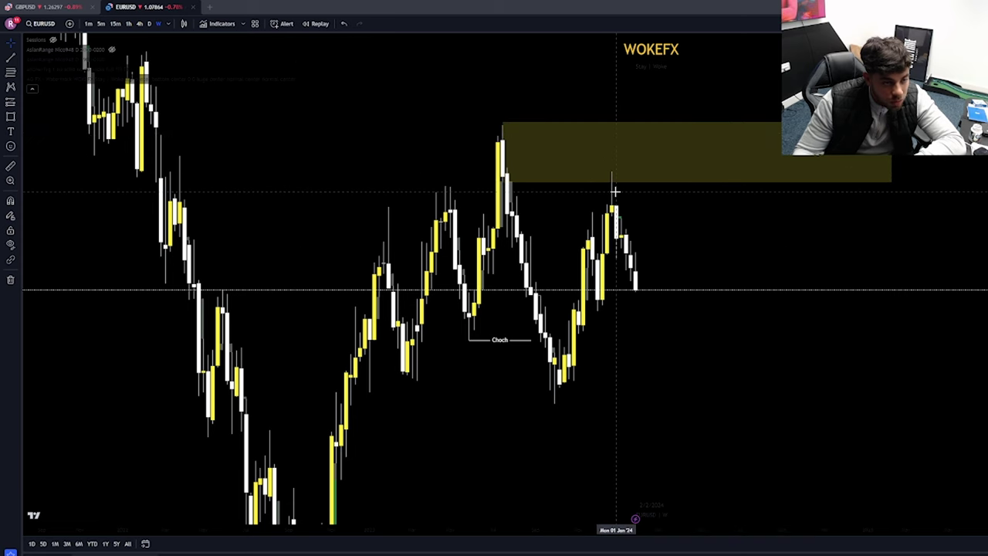
# Step: Draw a horizontal line from the December 2023 swing low to about early March 2024
pyautogui.click(10, 58)
pyautogui.click(597, 310)
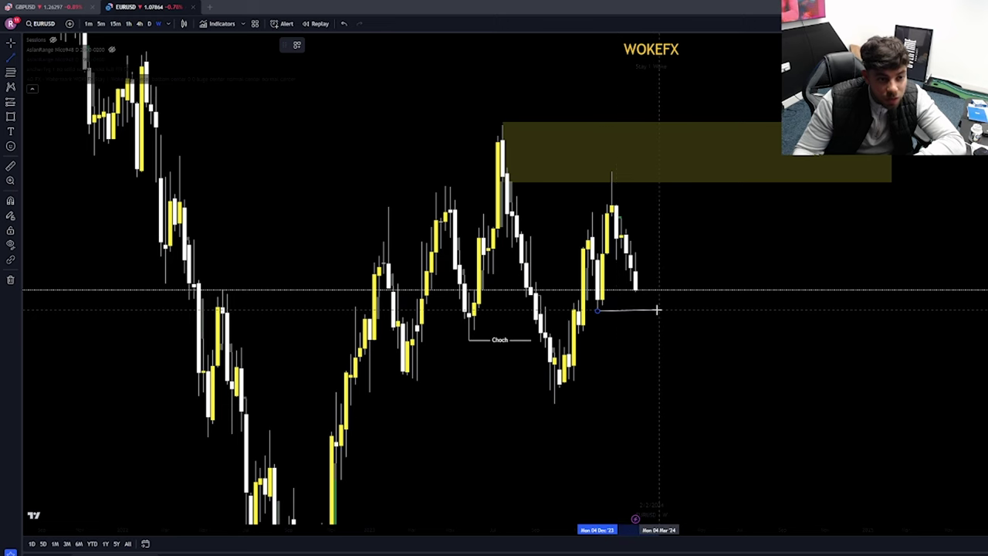
pyautogui.click(658, 312)
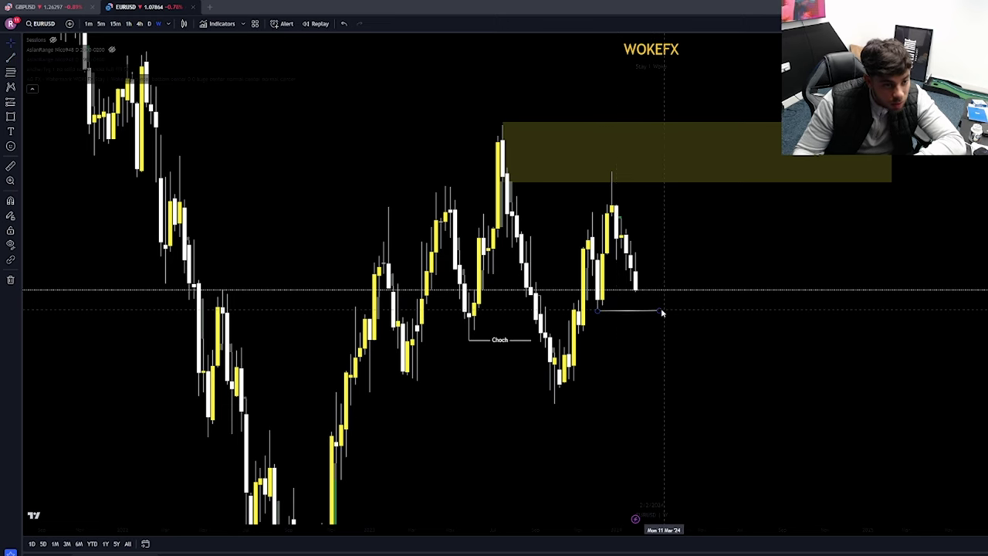
pyautogui.moveTo(662, 312); pyautogui.dragTo(670, 313)
# Step: Examine the weekly supply zone, Choch level and latest swing low against the wider EURUSD history, and switch to the daily timeframe
pyautogui.moveTo(859, 365); pyautogui.dragTo(936, 296)
pyautogui.scroll(-4, 935, 297)
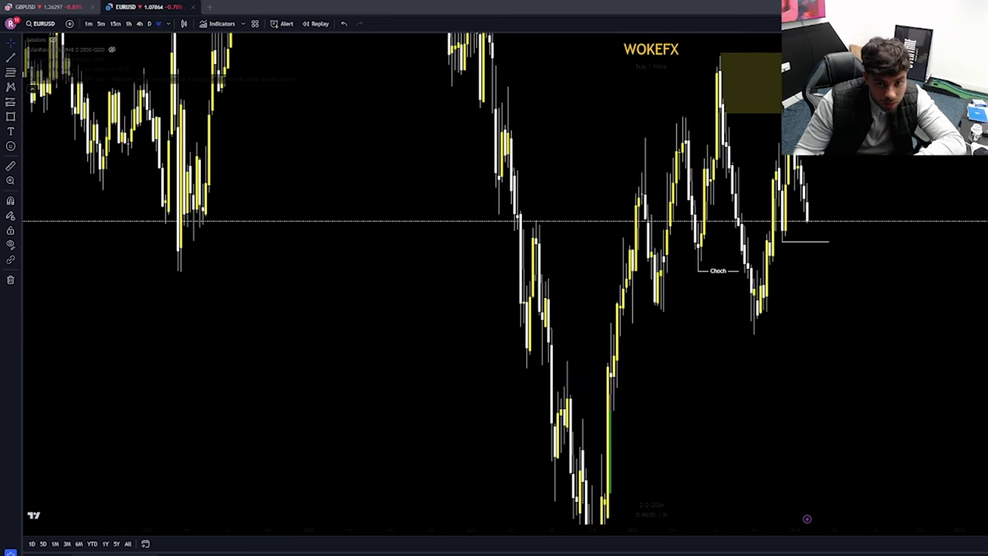
pyautogui.moveTo(980, 193); pyautogui.dragTo(980, 413)
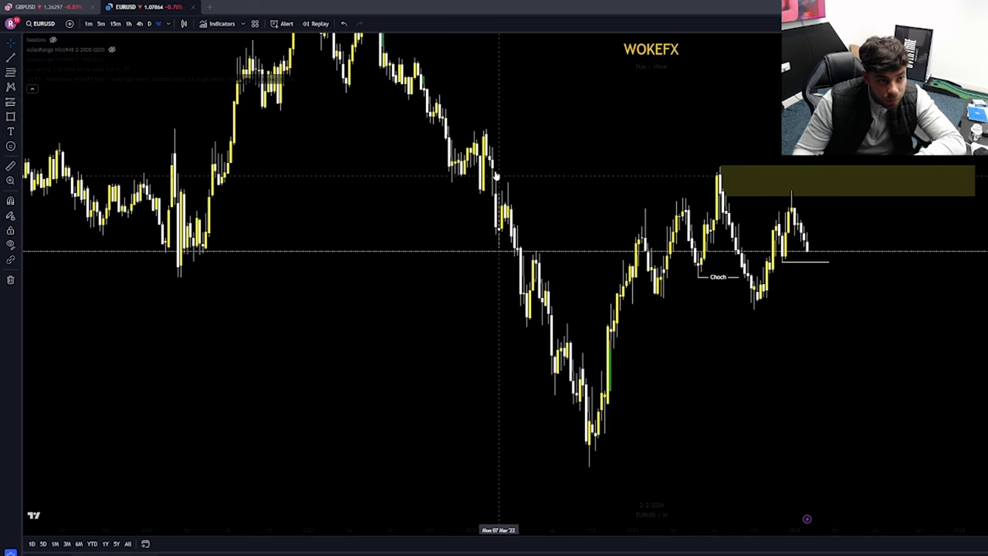
pyautogui.scroll(2, 498, 190)
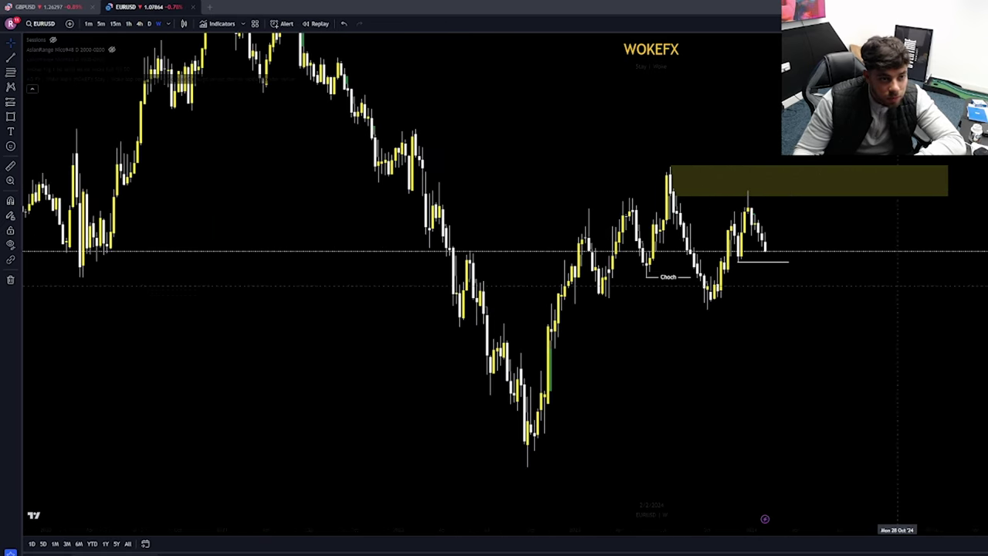
pyautogui.scroll(-2, 723, 262)
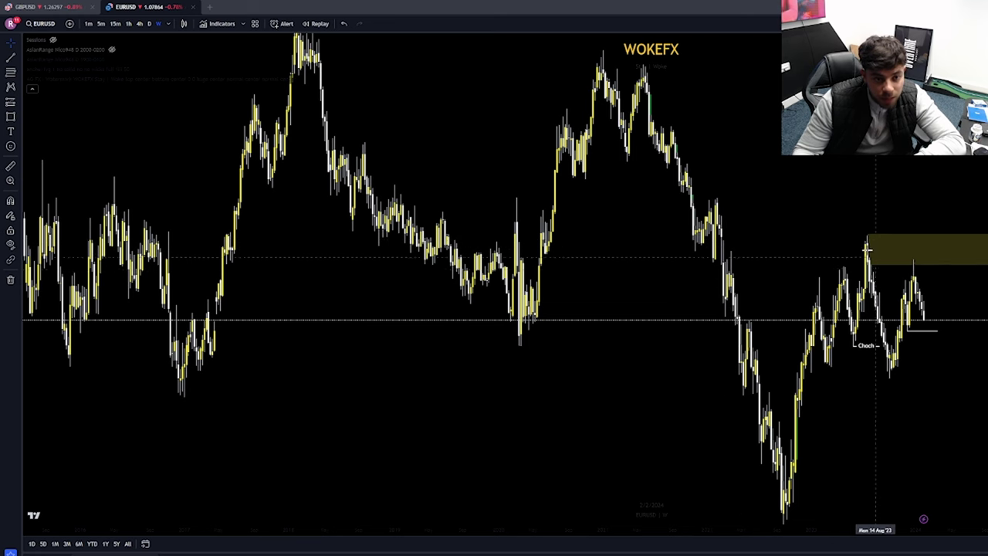
pyautogui.scroll(2, 872, 329)
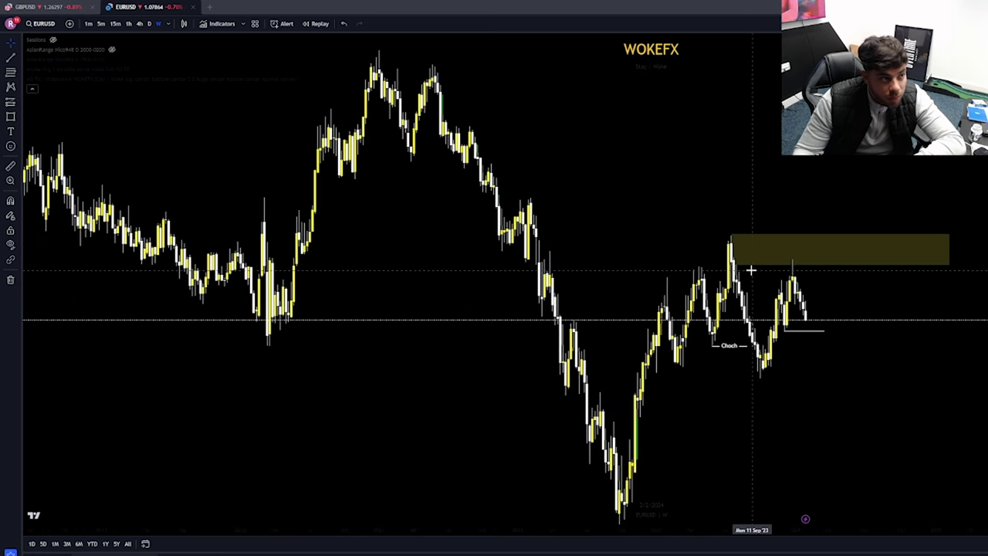
pyautogui.scroll(1, 751, 270)
pyautogui.click(150, 23)
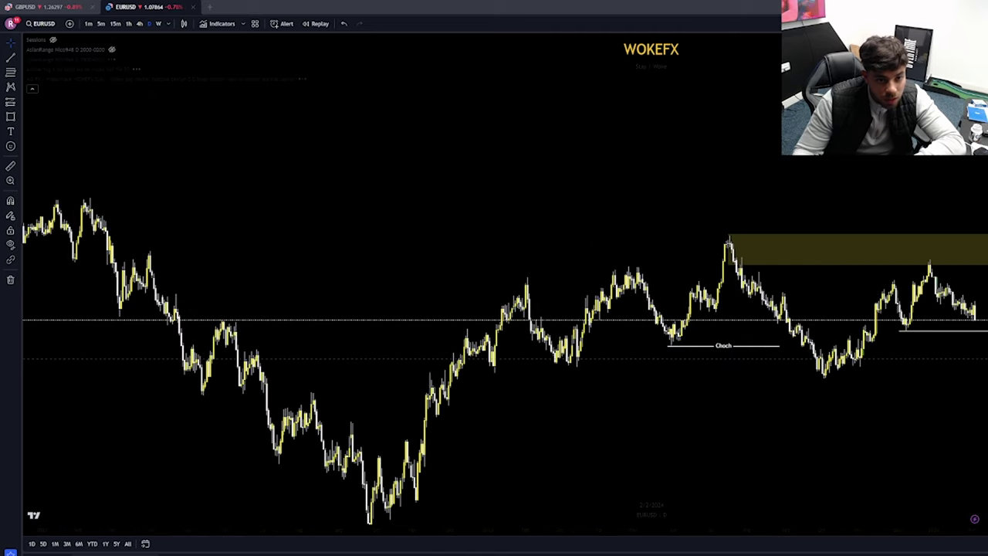
# Step: Draw a rectangular demand zone from the December 2023 swing low on the daily chart, extending well beyond the latest candle
pyautogui.moveTo(987, 386); pyautogui.dragTo(987, 283)
pyautogui.scroll(3, 987, 282)
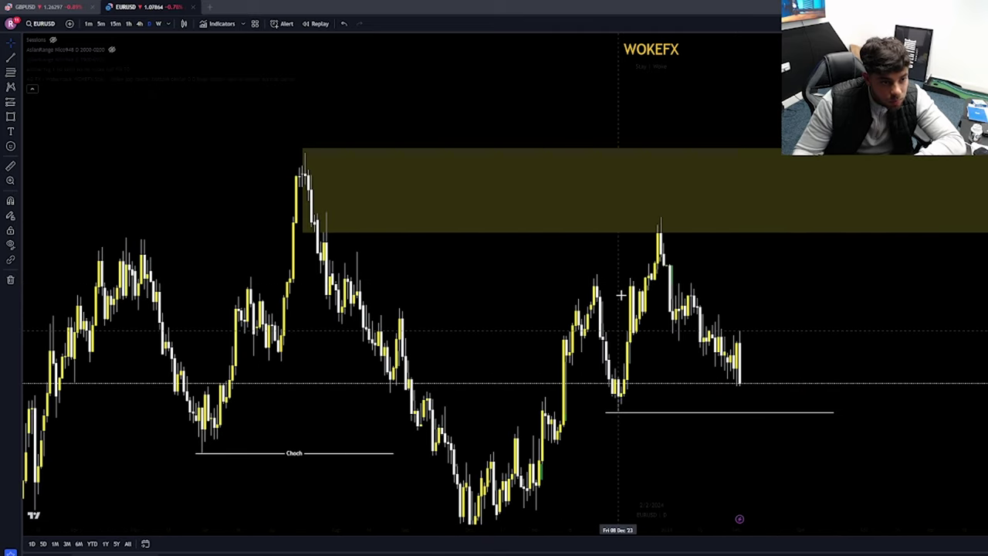
pyautogui.moveTo(681, 289); pyautogui.dragTo(697, 265)
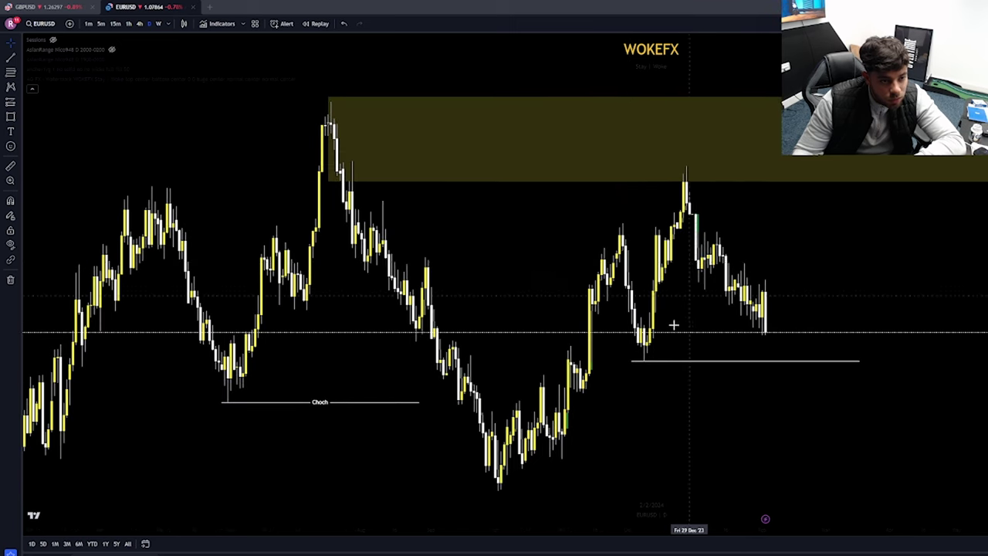
pyautogui.scroll(1, 673, 324)
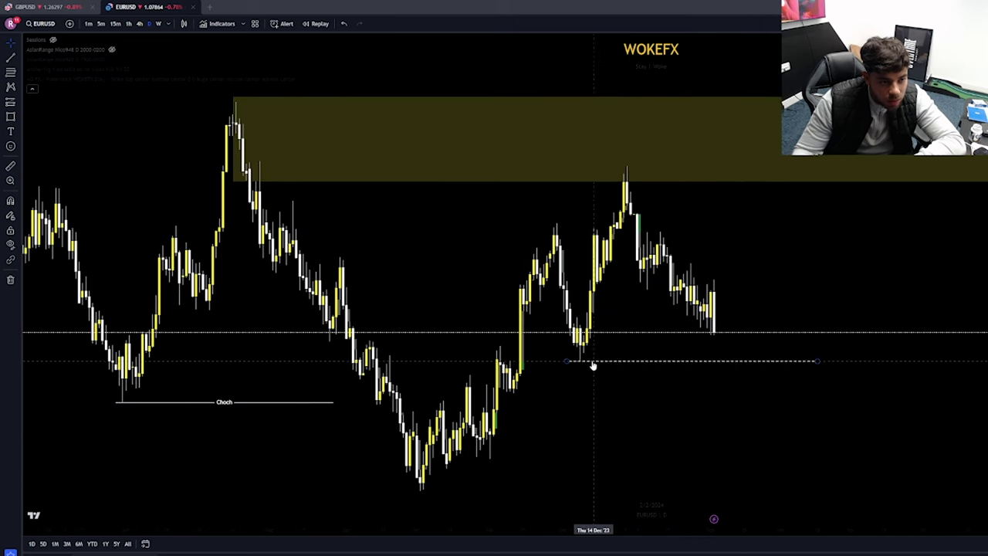
pyautogui.click(11, 117)
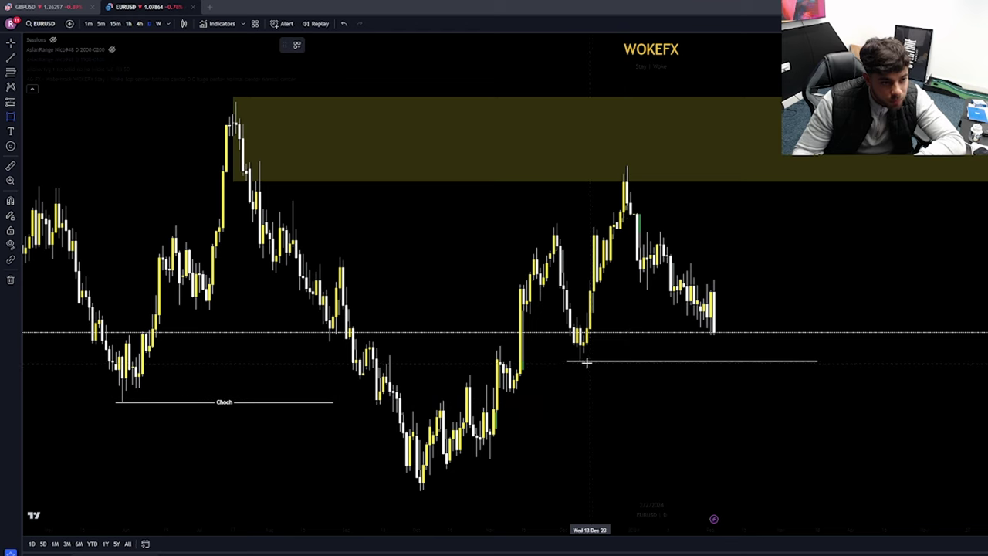
pyautogui.moveTo(584, 359); pyautogui.dragTo(909, 327)
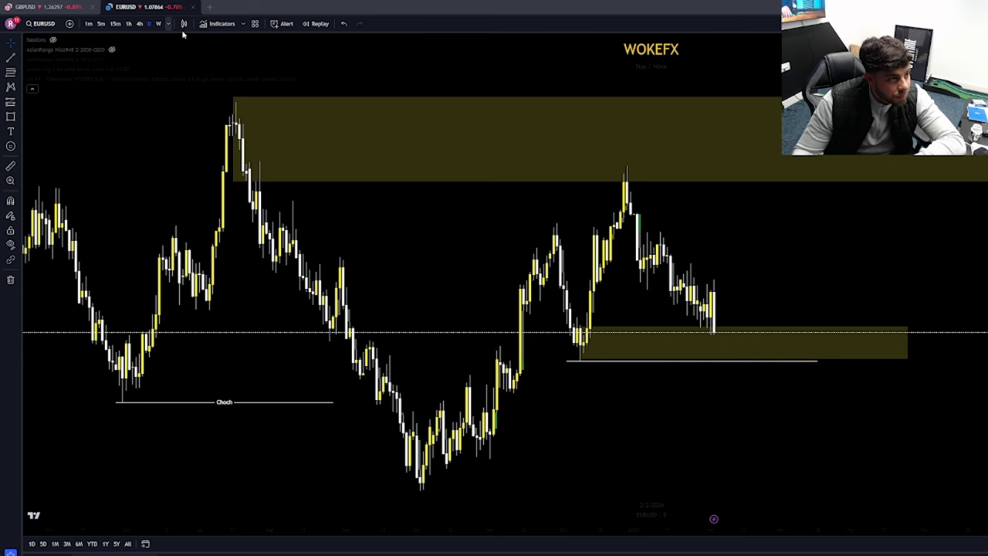
# Step: On the weekly timeframe, draw a horizontal line from the 2 October 2023 swing low past the latest candle, and return to the daily timeframe
pyautogui.click(159, 24)
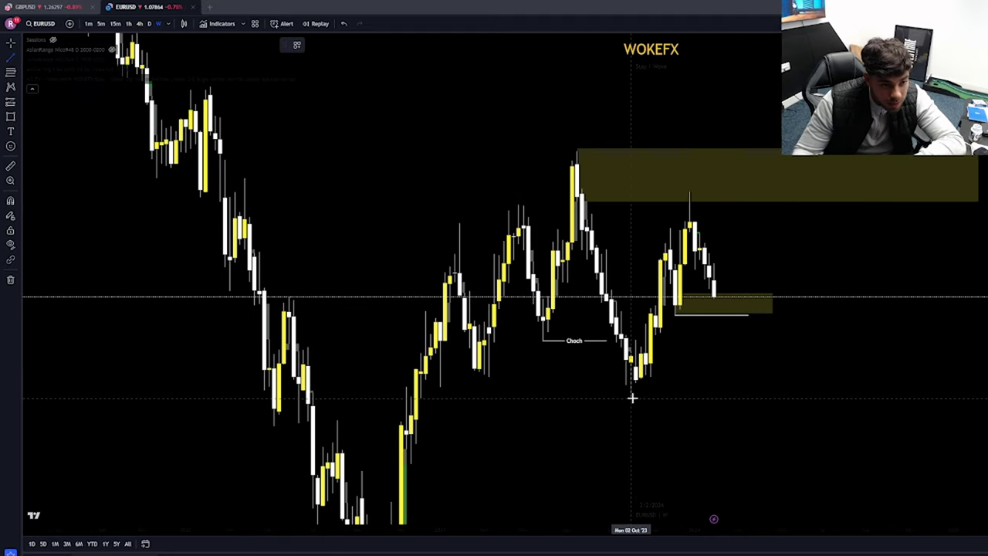
pyautogui.moveTo(632, 398); pyautogui.dragTo(807, 397)
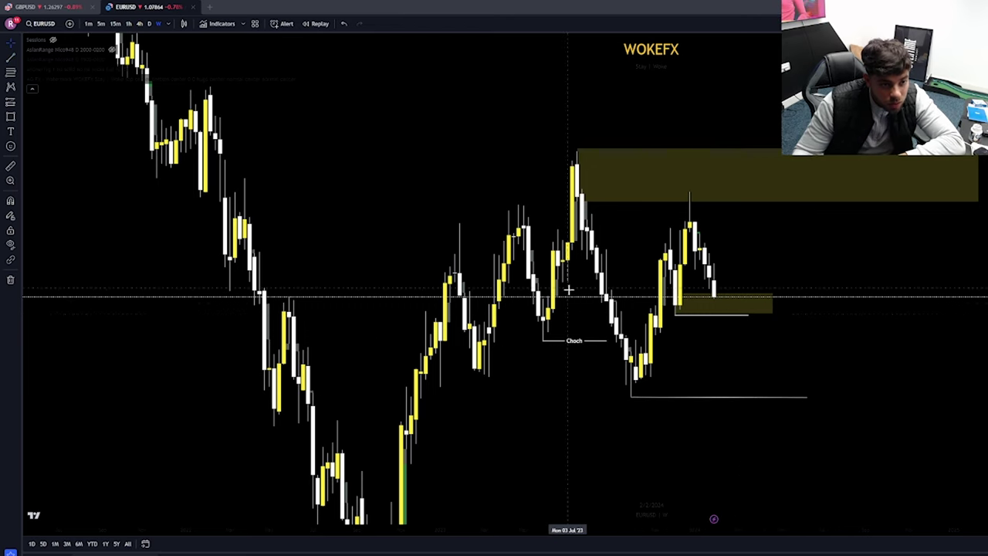
pyautogui.moveTo(882, 338); pyautogui.dragTo(906, 270)
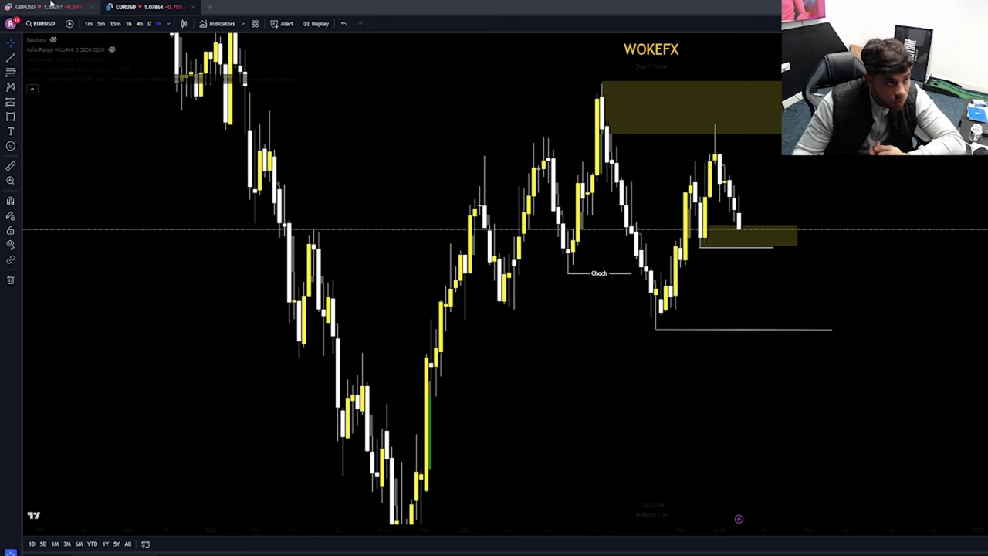
pyautogui.click(149, 24)
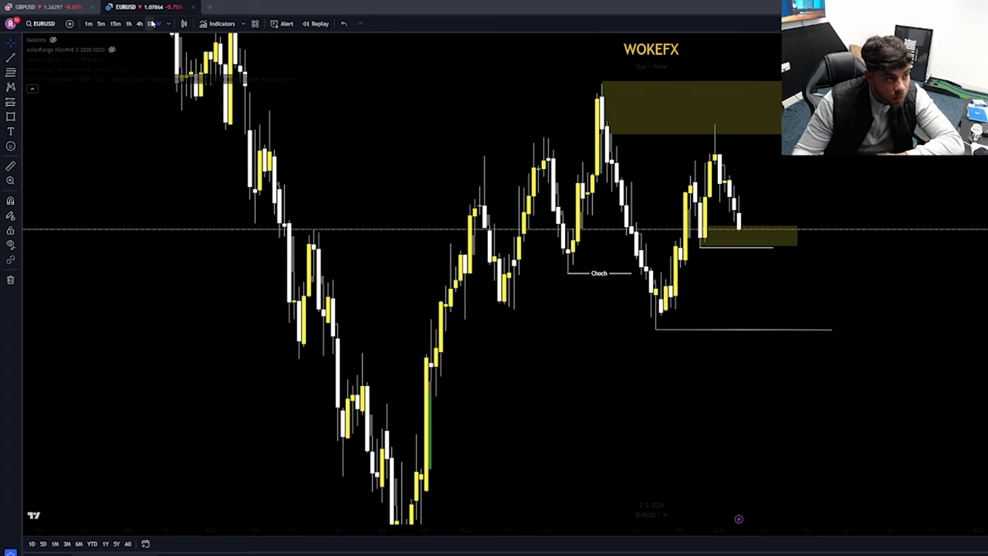
pyautogui.moveTo(987, 494); pyautogui.dragTo(966, 412)
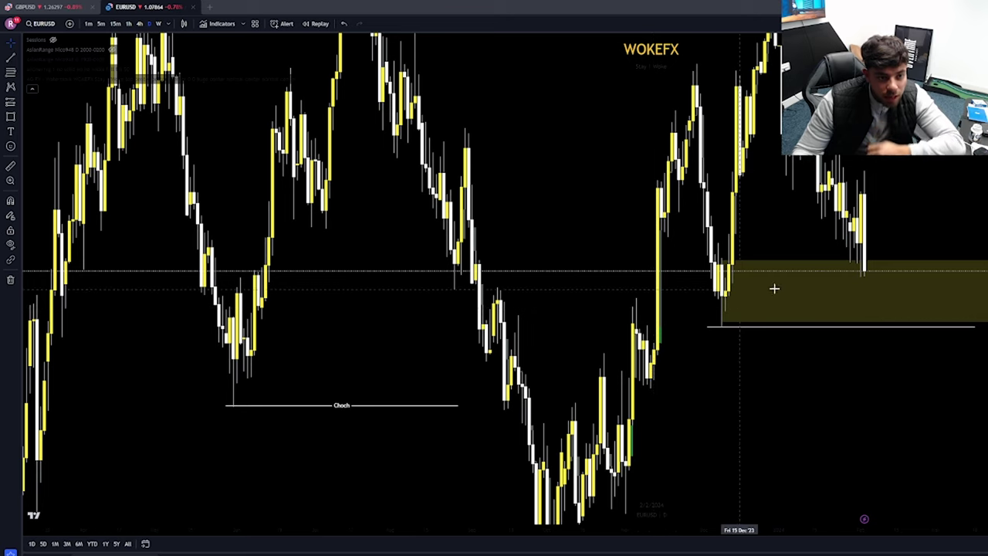
pyautogui.scroll(2, 774, 286)
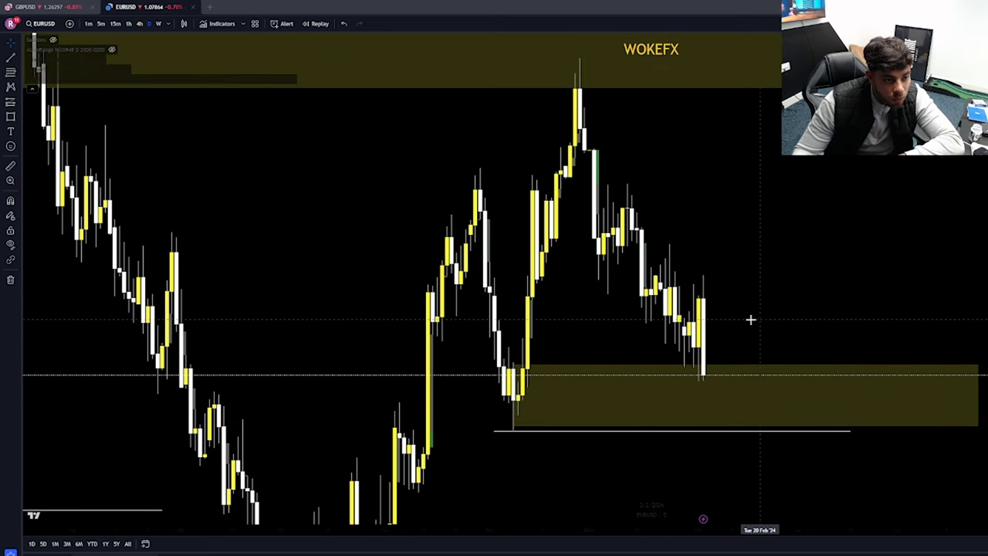
# Step: Sketch a zigzag path from the latest daily candle up into the supply zone as a possible scenario, and delete it
pyautogui.click(17, 120)
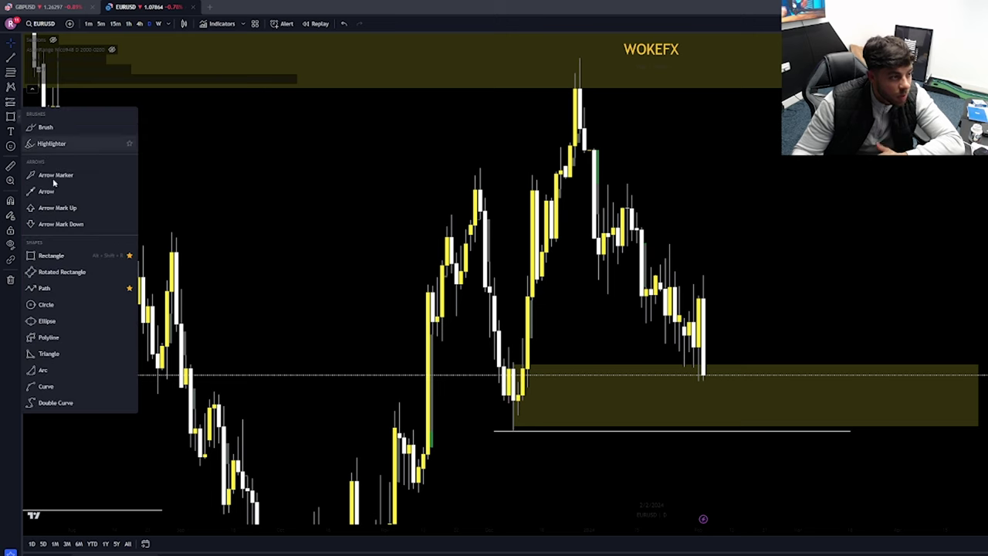
pyautogui.click(47, 289)
pyautogui.click(694, 379)
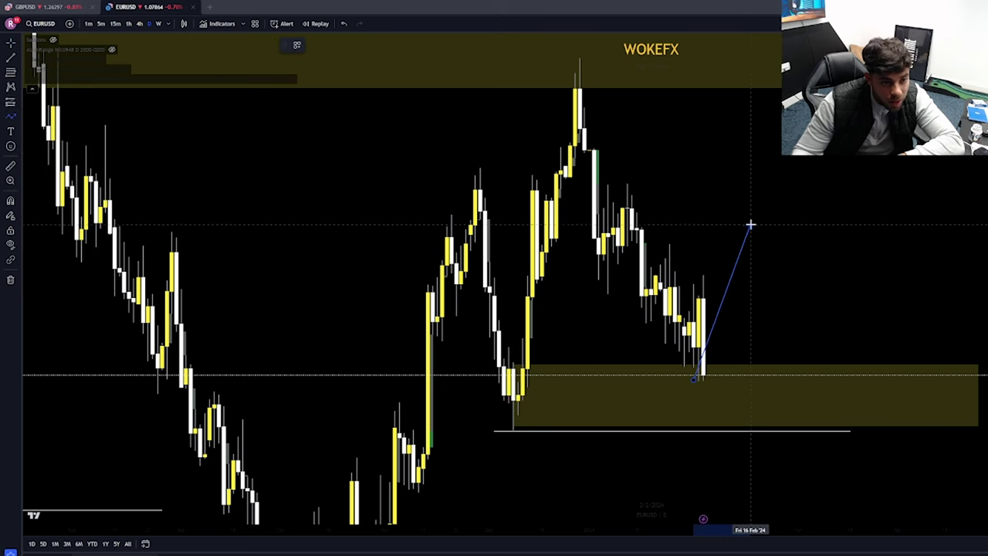
pyautogui.click(750, 225)
pyautogui.click(799, 334)
pyautogui.doubleClick(894, 50)
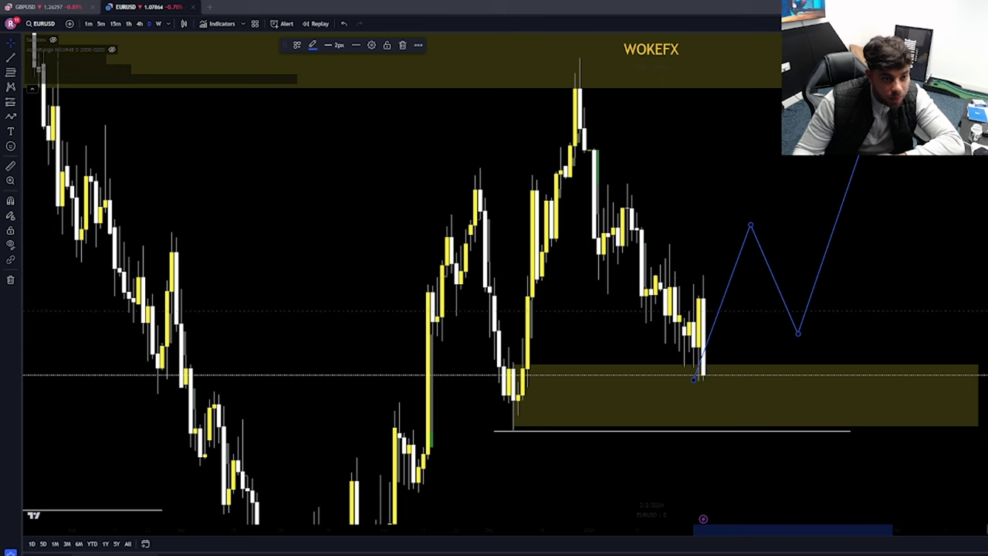
pyautogui.press('Delete')
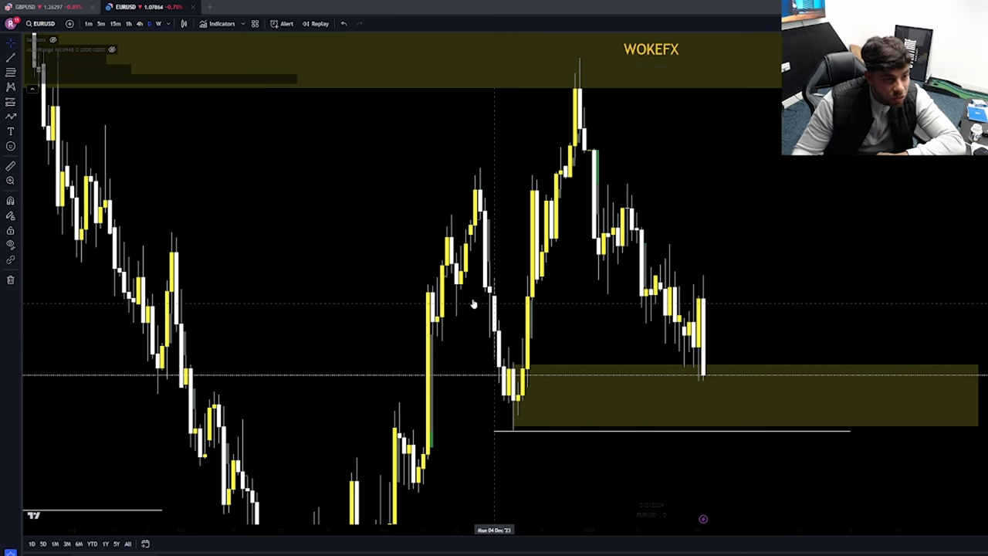
# Step: Draw a short horizontal line under the small pullback before the December 2023 high, from 22 December 2023 to 1 January 2024
pyautogui.click(10, 58)
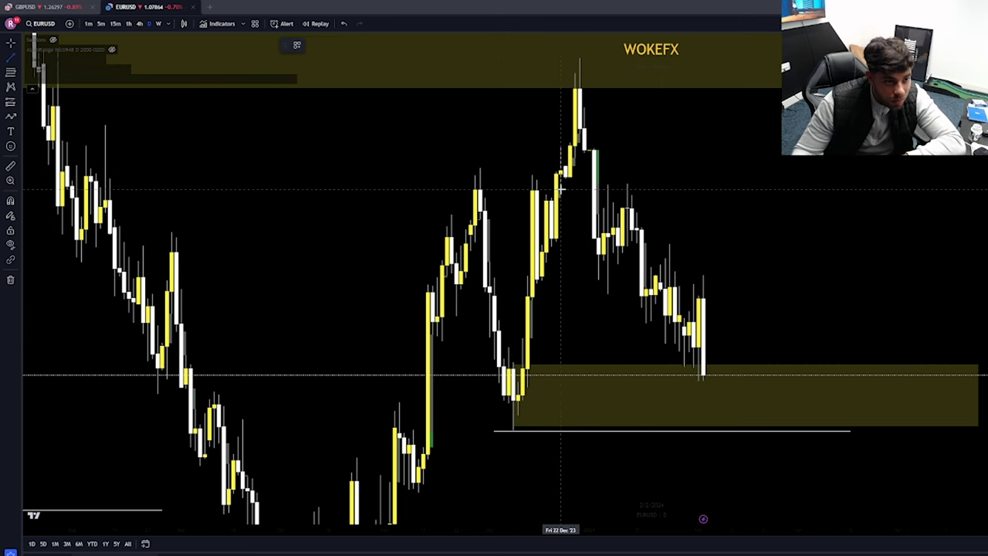
pyautogui.click(589, 188)
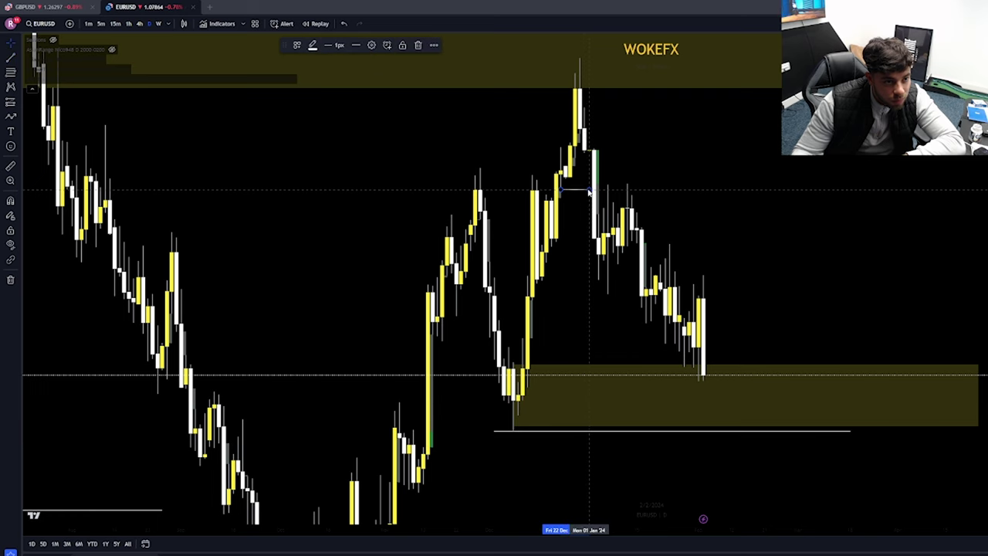
pyautogui.moveTo(573, 193)
pyautogui.mouseDown()
pyautogui.moveTo(576, 180)
pyautogui.moveTo(580, 187)
pyautogui.mouseUp()
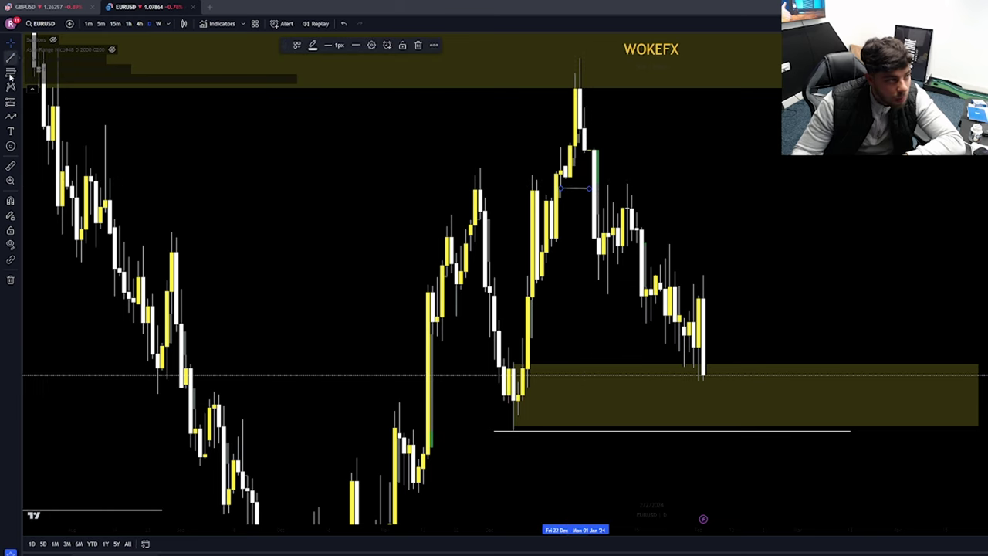
# Step: Trace the daily swing highs and lows with a path from the late November 2023 high to the 2 February 2024 low
pyautogui.click(11, 117)
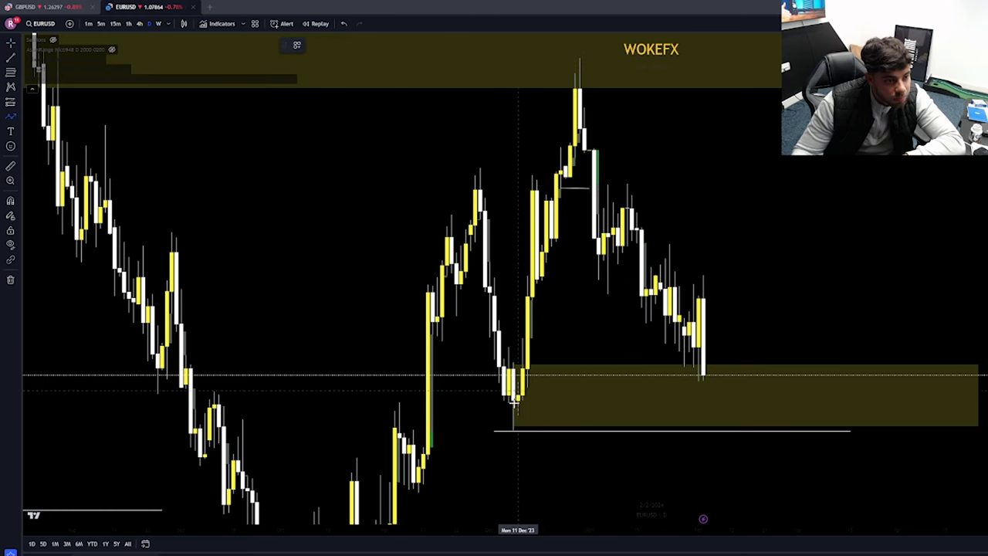
pyautogui.click(482, 177)
pyautogui.click(511, 429)
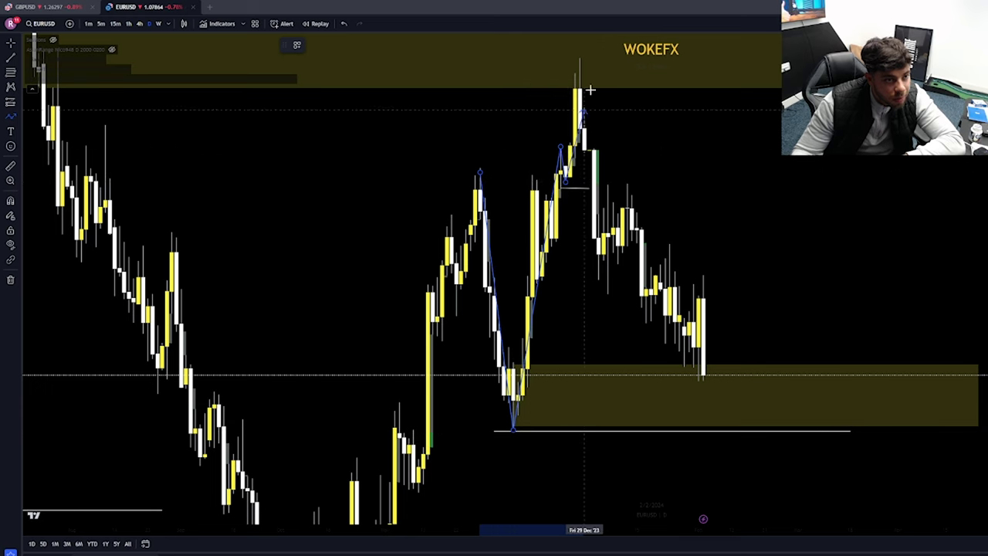
pyautogui.click(581, 60)
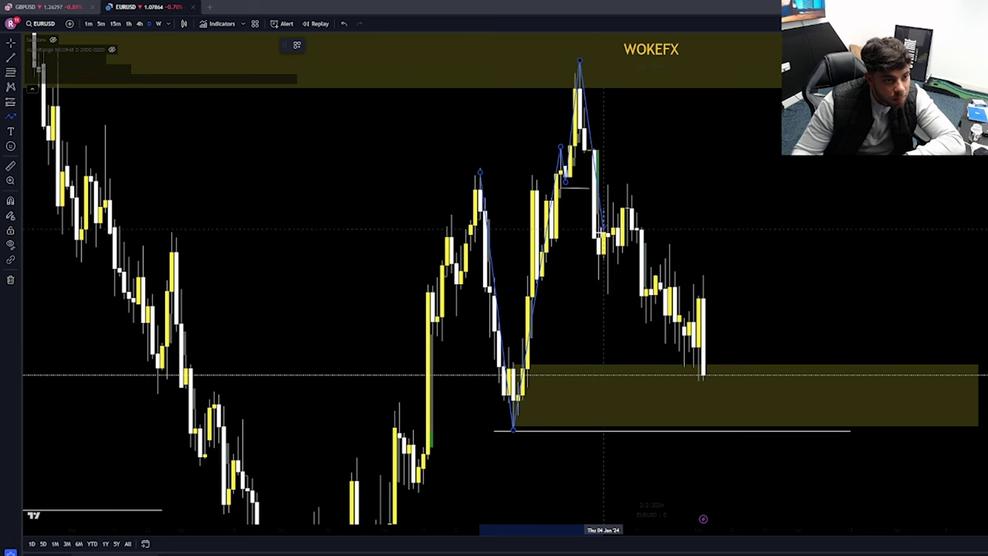
pyautogui.click(603, 290)
pyautogui.click(626, 185)
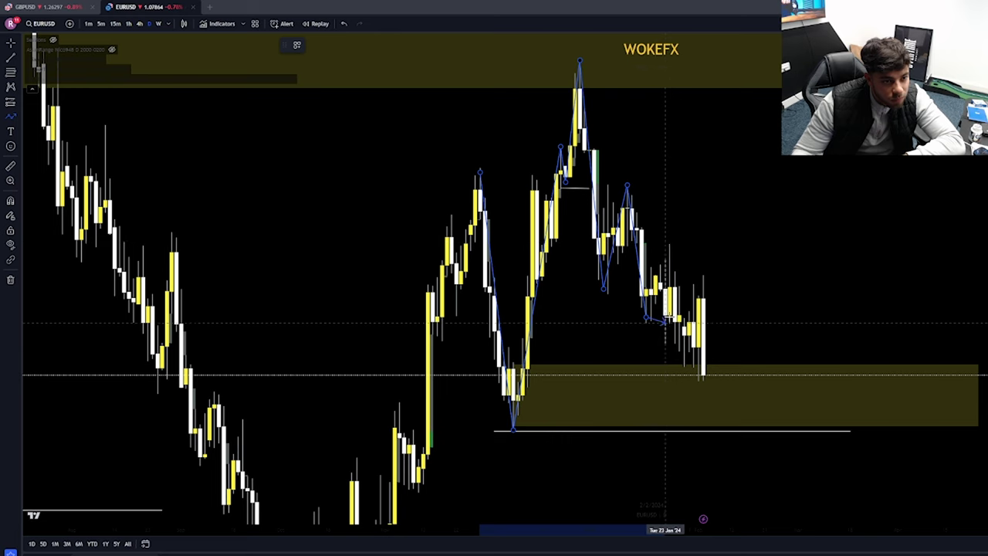
pyautogui.click(684, 367)
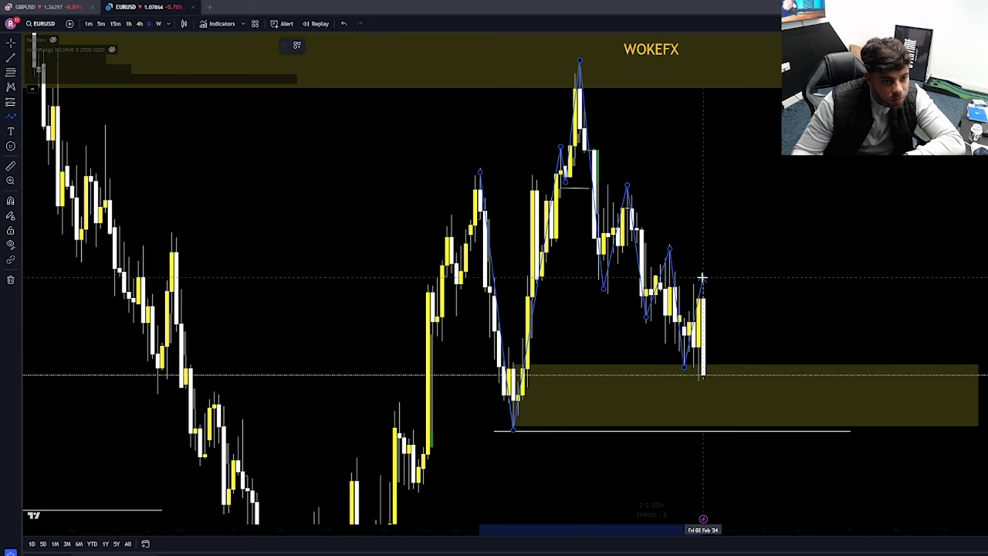
pyautogui.doubleClick(704, 382)
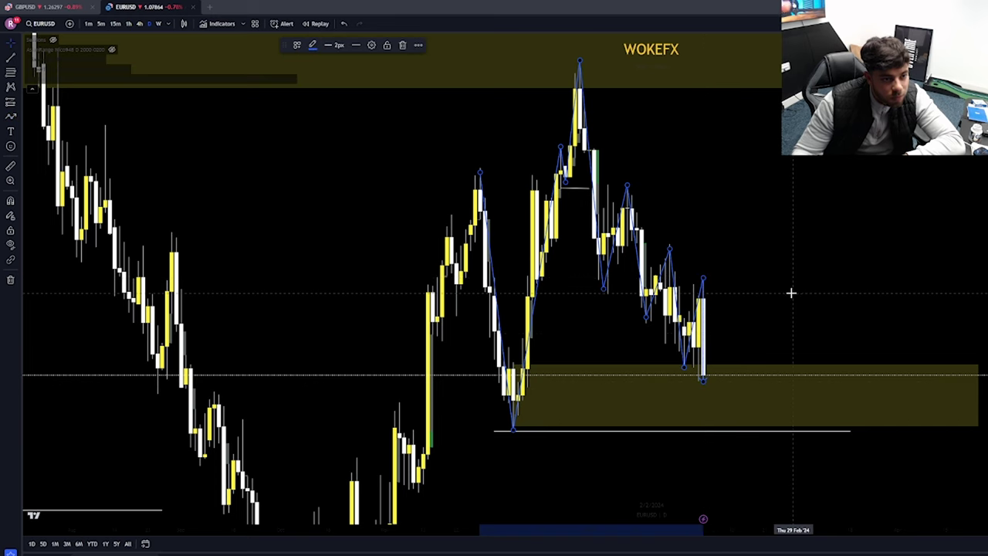
# Step: Switch to the 4-hour timeframe and delete the traced swing path
pyautogui.moveTo(791, 292); pyautogui.dragTo(711, 279)
pyautogui.scroll(3, 680, 277)
pyautogui.click(140, 24)
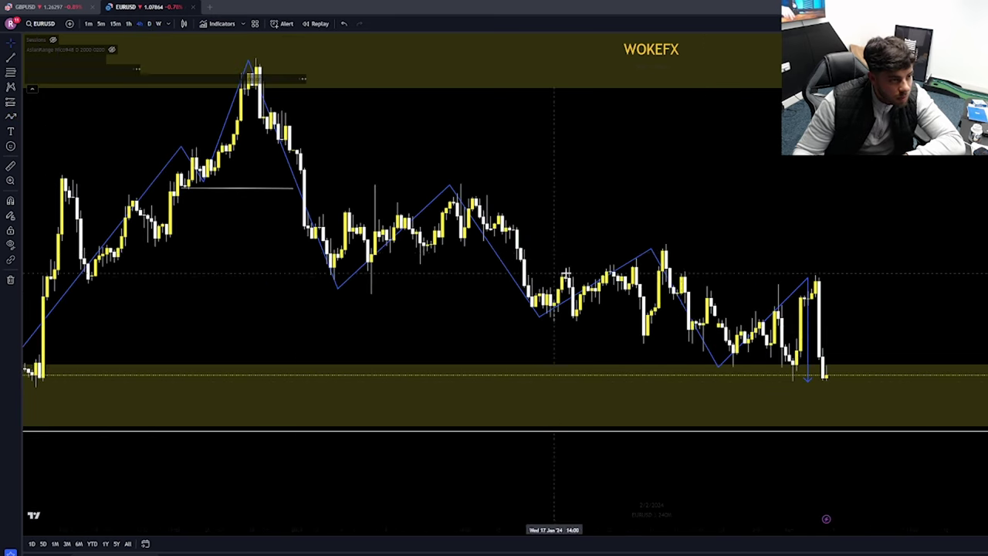
pyautogui.click(776, 261)
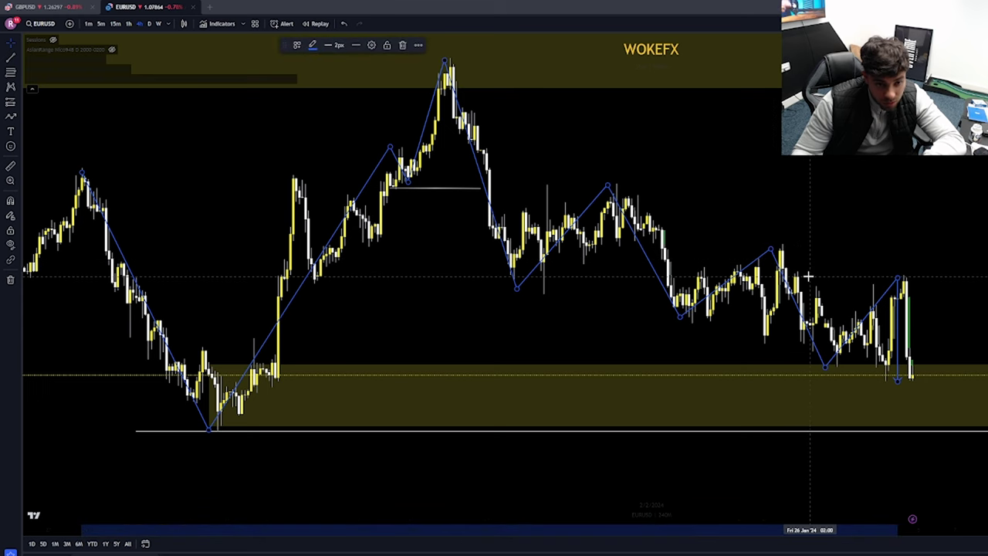
pyautogui.press('Delete')
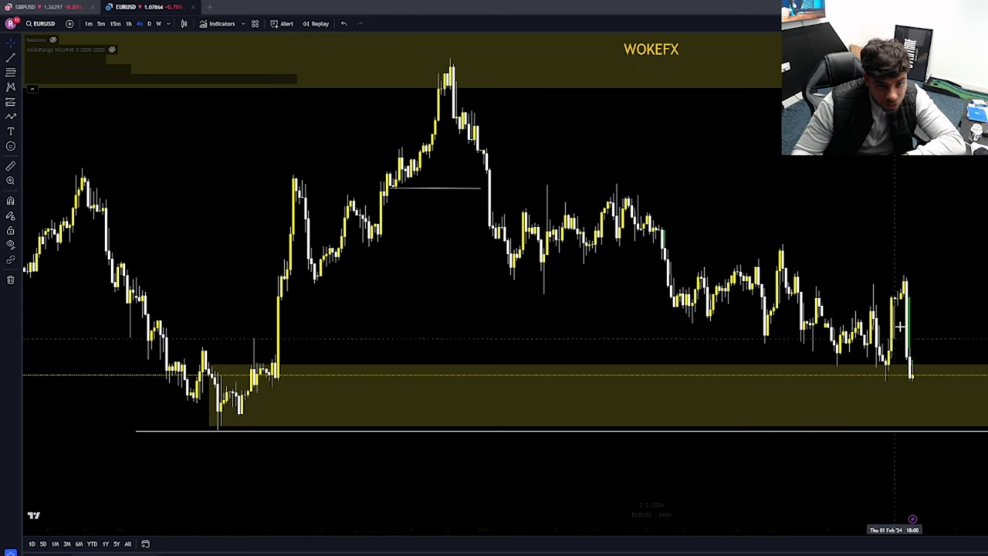
# Step: Draw a narrower rectangular demand zone from the December 2023 low inside the daily demand zone, extending past the latest 4-hour candle
pyautogui.moveTo(987, 316); pyautogui.dragTo(891, 266)
pyautogui.scroll(-4, 891, 266)
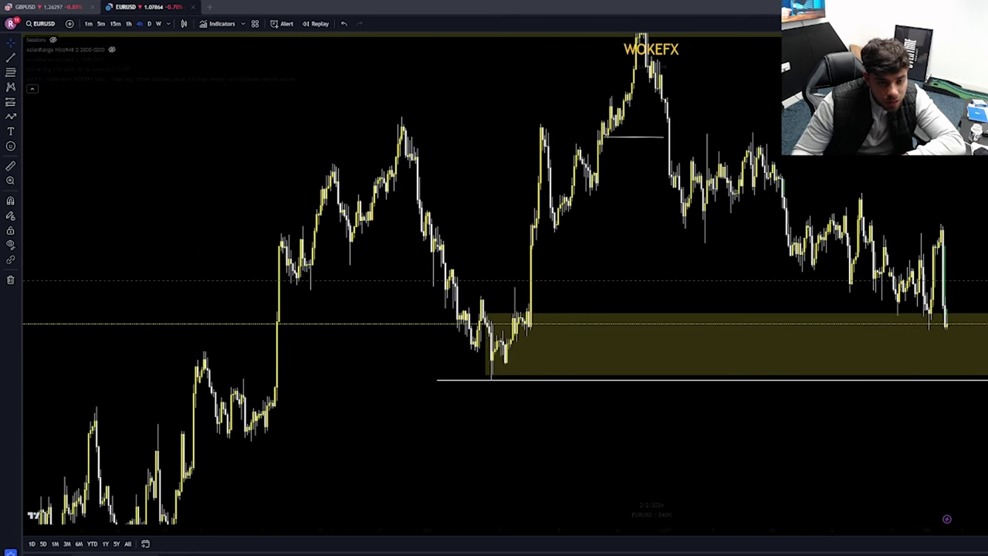
pyautogui.scroll(1, 976, 248)
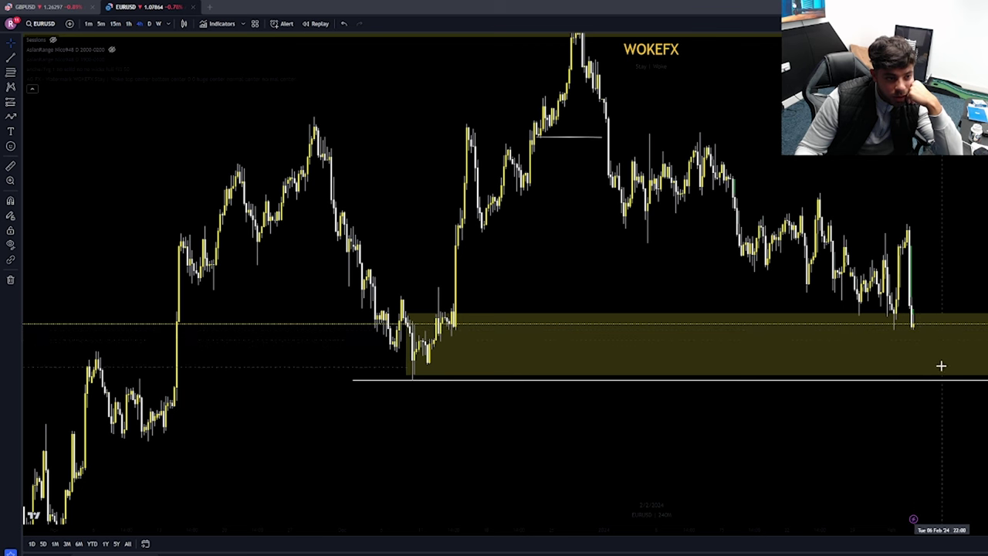
pyautogui.moveTo(987, 263); pyautogui.dragTo(856, 281)
pyautogui.scroll(-3, 858, 284)
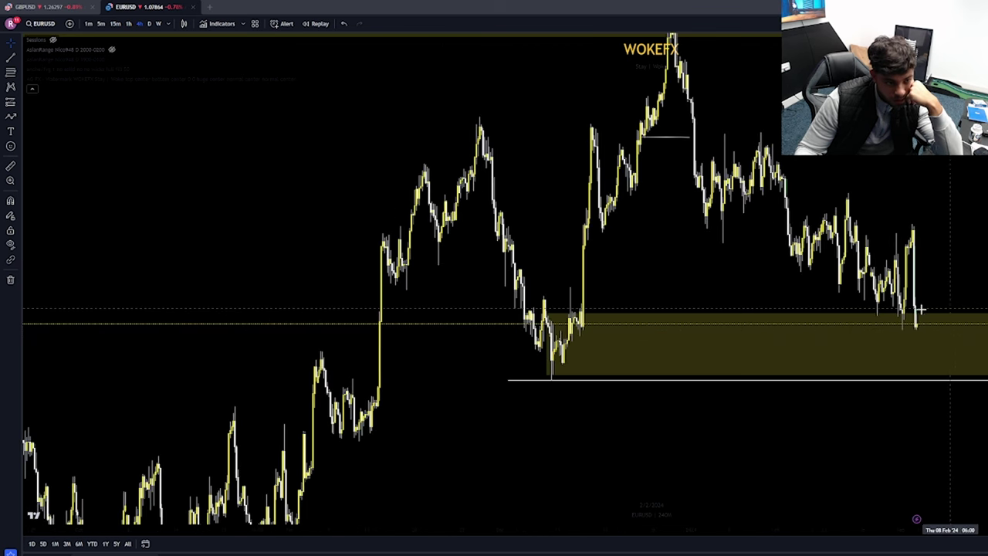
pyautogui.click(17, 116)
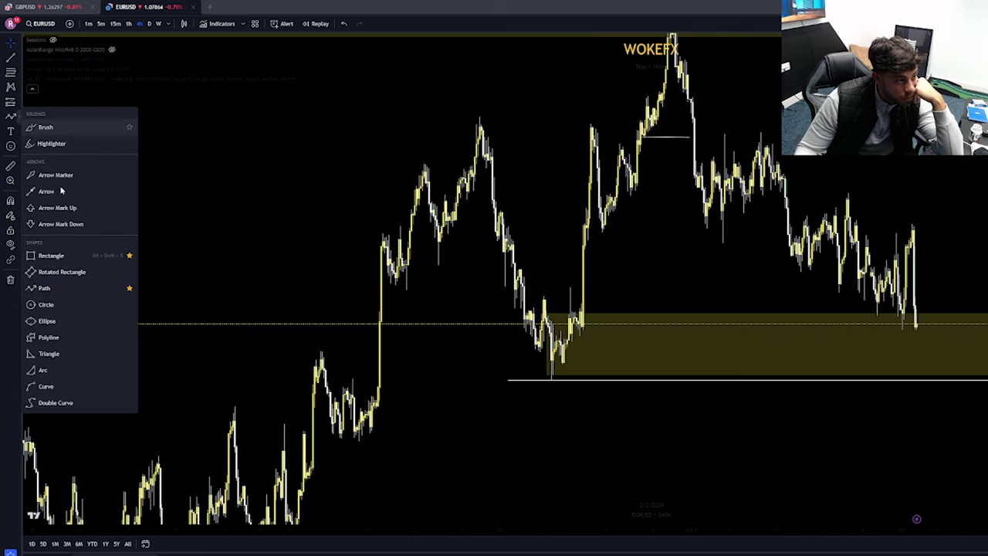
pyautogui.click(51, 256)
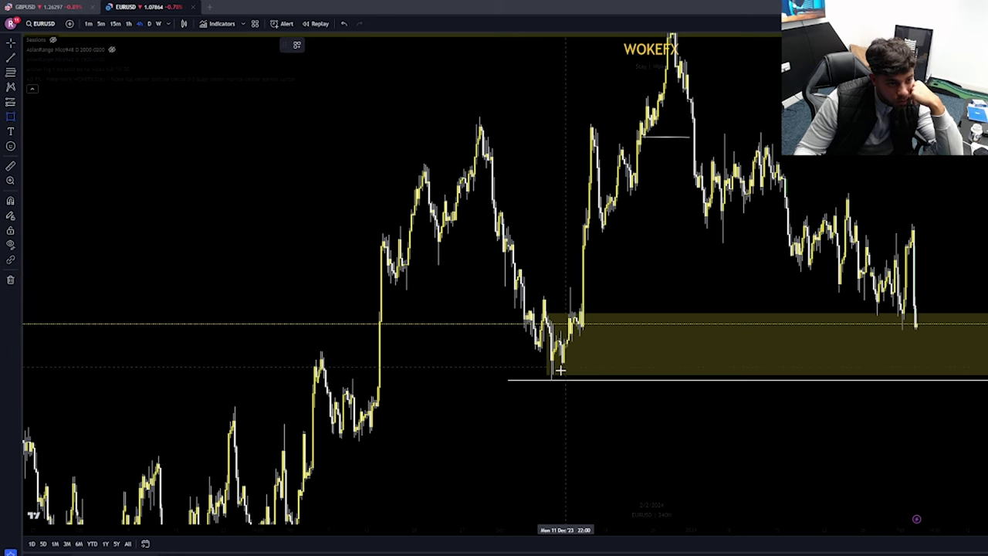
pyautogui.moveTo(553, 377)
pyautogui.mouseDown()
pyautogui.moveTo(926, 322)
pyautogui.moveTo(987, 349)
pyautogui.mouseUp()
pyautogui.click(882, 339)
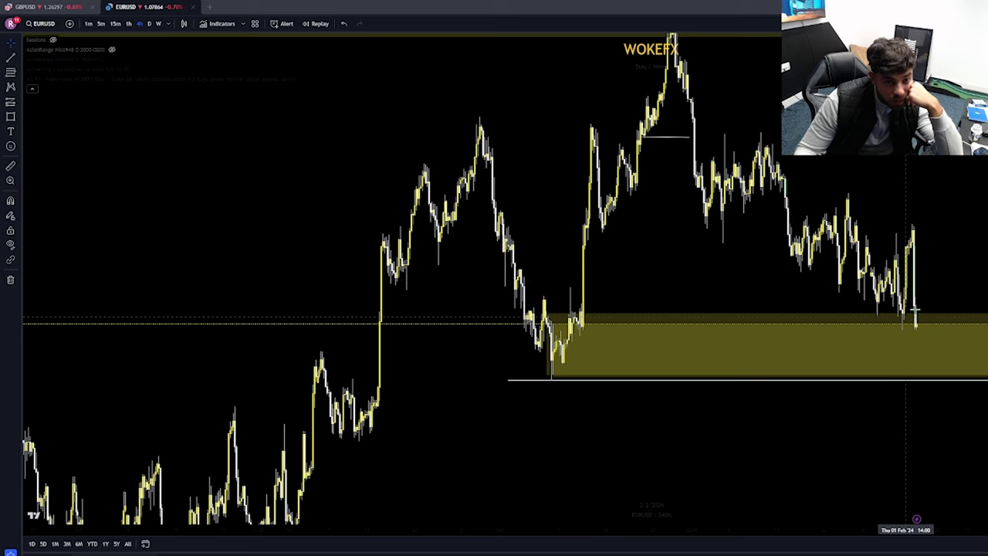
# Step: Switch the EURUSD chart to the 1-hour timeframe
pyautogui.scroll(3, 595, 324)
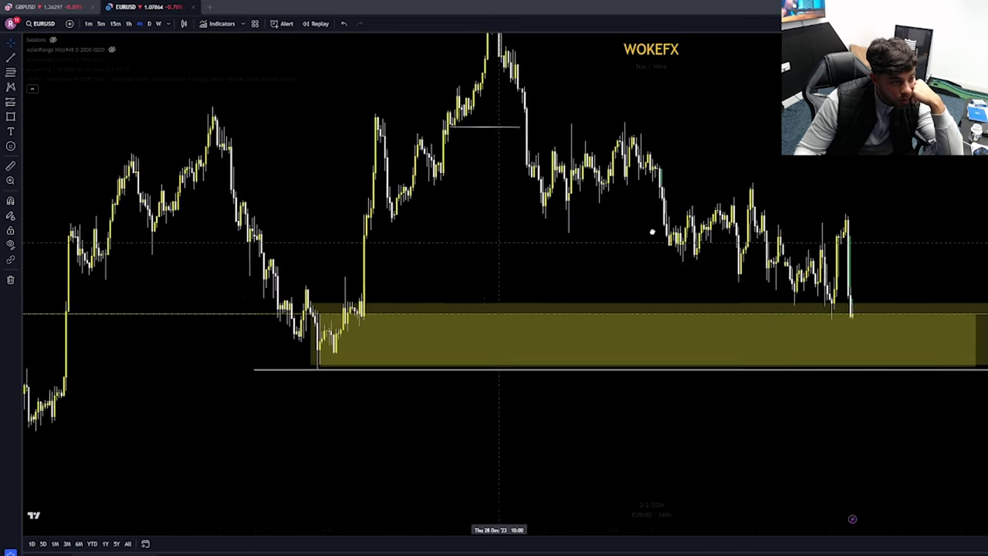
pyautogui.scroll(-3, 652, 231)
pyautogui.click(130, 24)
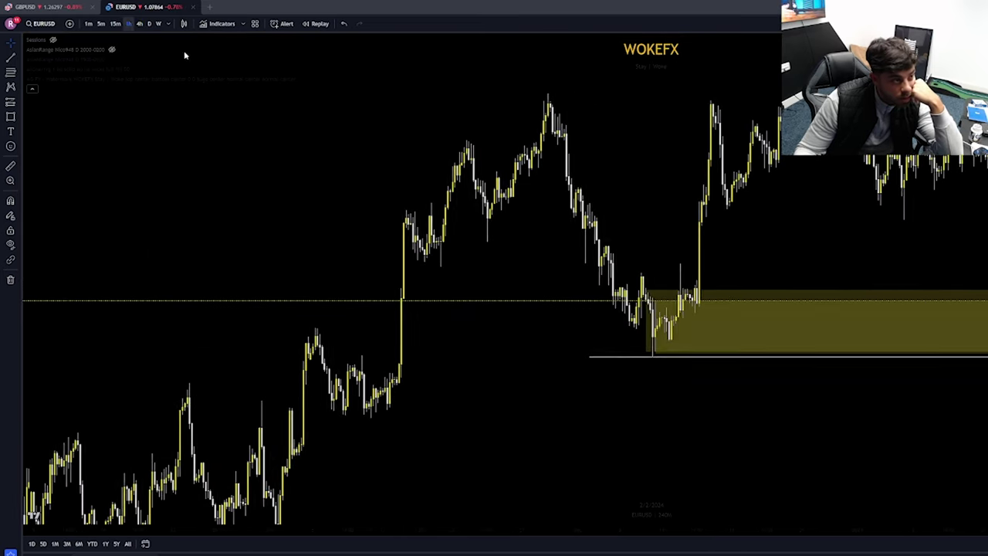
# Step: Refit the left, top and bottom edges of the inner demand zone to the 8 December 2023 14:00 candle on the 1-hour chart
pyautogui.scroll(-10, 543, 343)
pyautogui.scroll(8, 579, 405)
pyautogui.moveTo(414, 427); pyautogui.dragTo(769, 401)
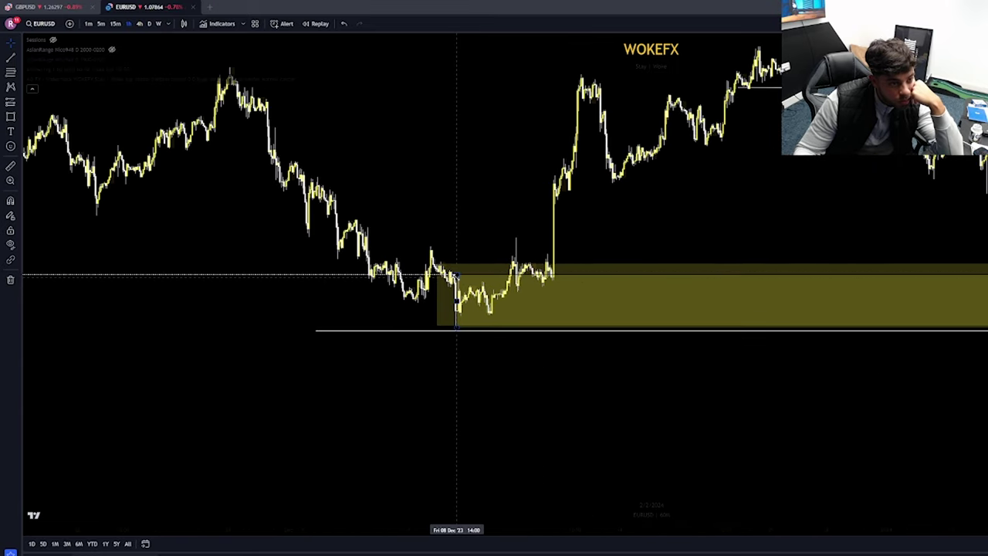
pyautogui.moveTo(457, 275); pyautogui.dragTo(456, 303)
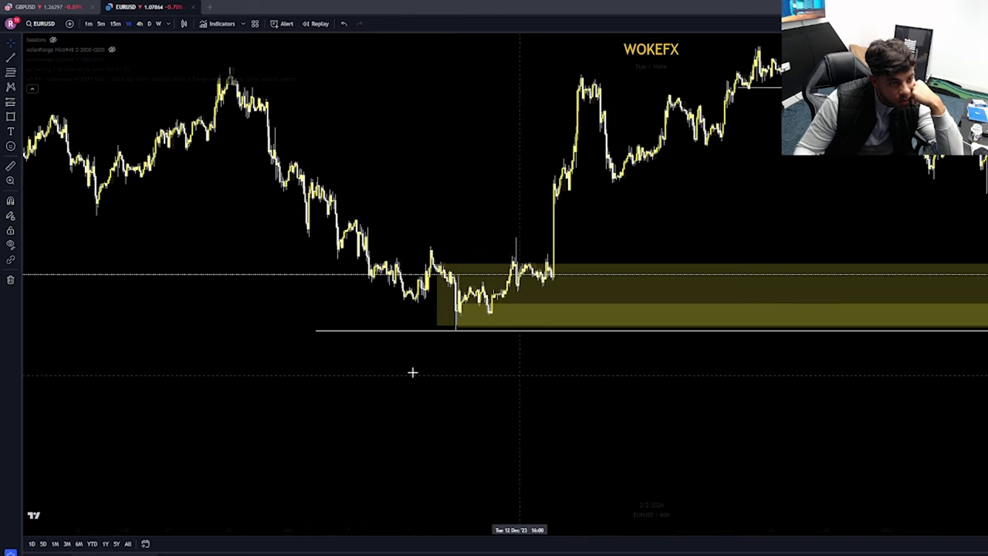
pyautogui.scroll(5, 865, 375)
pyautogui.scroll(1, 859, 411)
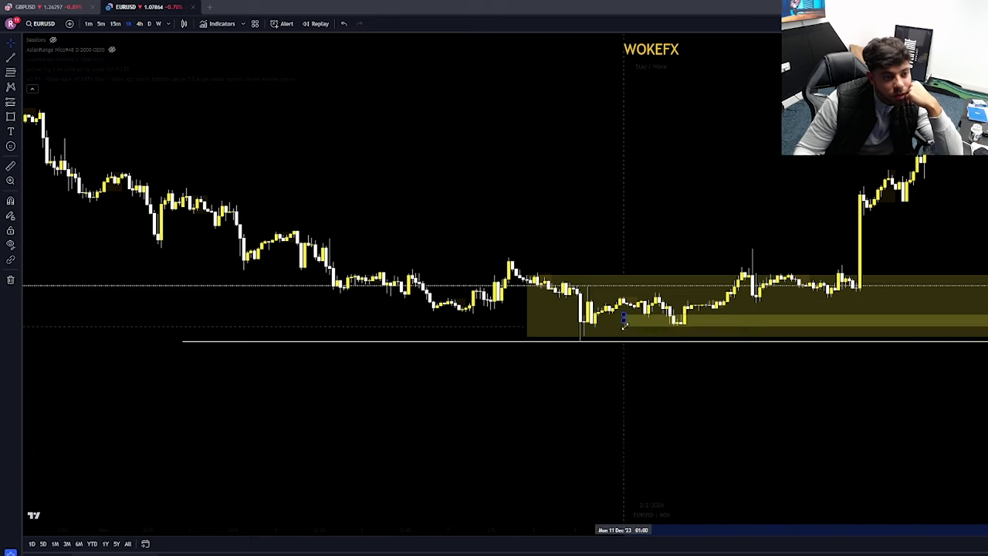
pyautogui.click(587, 328)
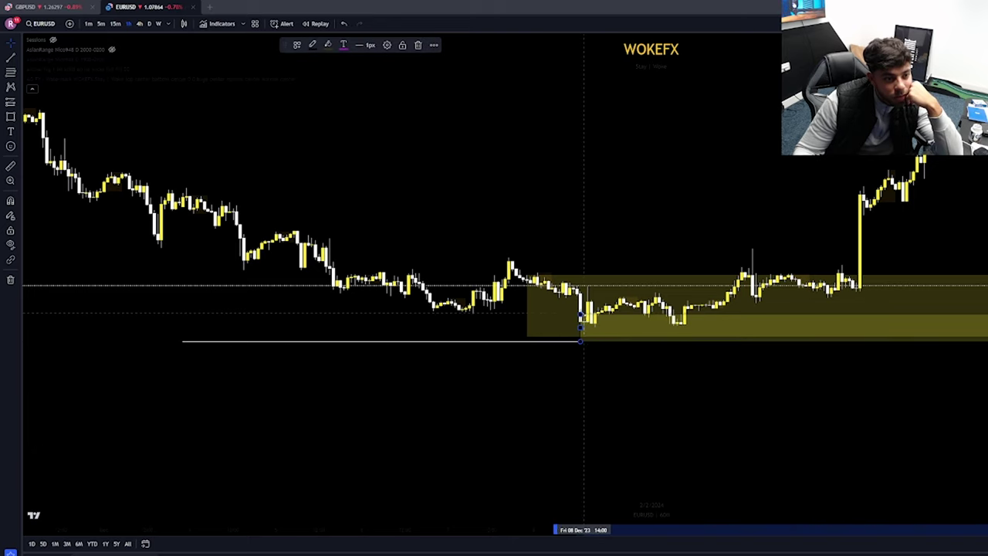
pyautogui.moveTo(581, 315); pyautogui.dragTo(581, 293)
# Step: Switch the EURUSD chart to the 15-minute timeframe
pyautogui.moveTo(860, 421); pyautogui.dragTo(487, 373)
pyautogui.scroll(-5, 981, 417)
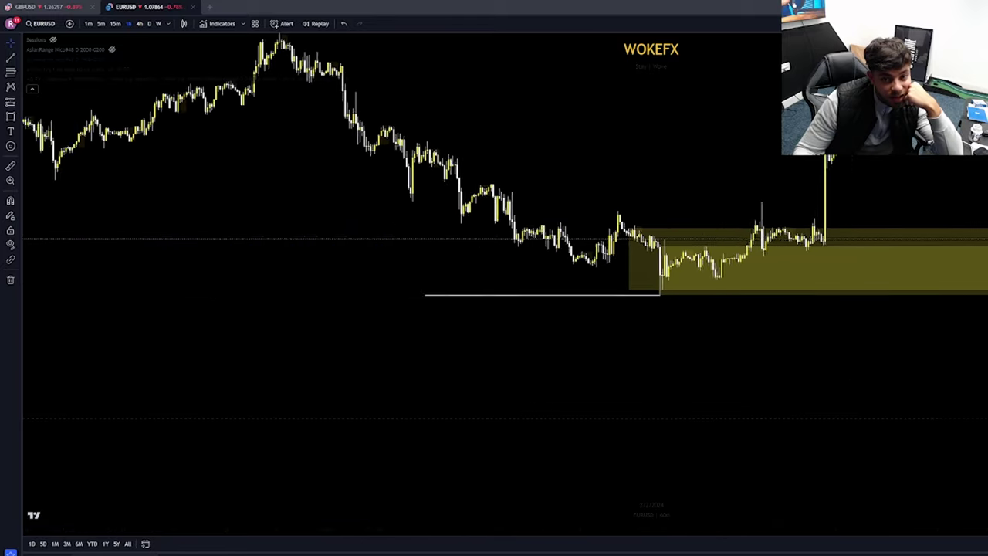
pyautogui.moveTo(981, 417); pyautogui.dragTo(430, 407)
pyautogui.scroll(-2, 980, 464)
pyautogui.moveTo(981, 464); pyautogui.dragTo(428, 457)
pyautogui.scroll(-5, 948, 468)
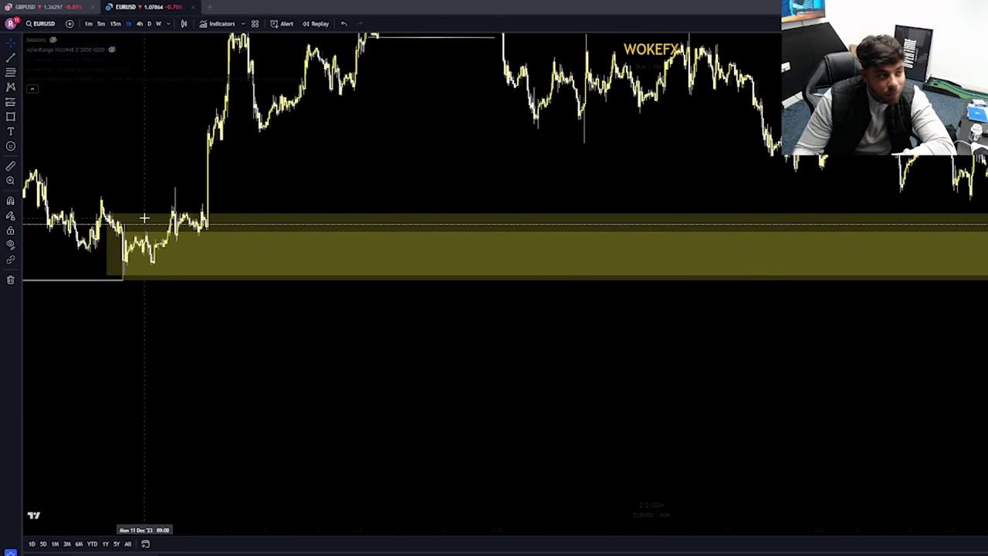
pyautogui.click(117, 25)
pyautogui.scroll(-10, 437, 470)
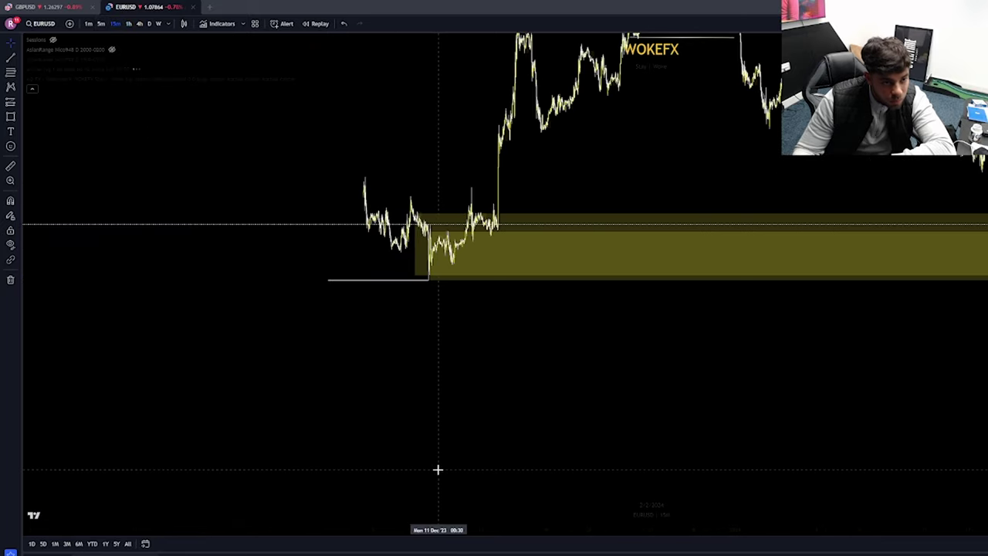
# Step: Align the inner demand zone's left edge with the 8 December 2023 13:45 candle and lower its top edge to that candle
pyautogui.scroll(4, 438, 470)
pyautogui.moveTo(89, 437); pyautogui.dragTo(763, 468)
pyautogui.scroll(5, 595, 410)
pyautogui.moveTo(584, 389); pyautogui.dragTo(950, 457)
pyautogui.scroll(6, 888, 454)
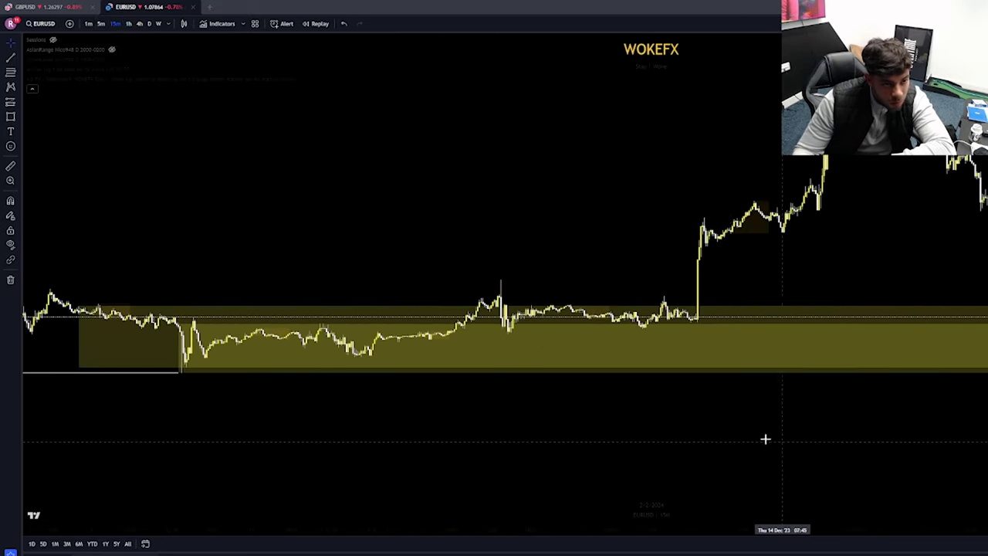
pyautogui.moveTo(571, 452); pyautogui.dragTo(882, 367)
pyautogui.moveTo(527, 319); pyautogui.dragTo(650, 341)
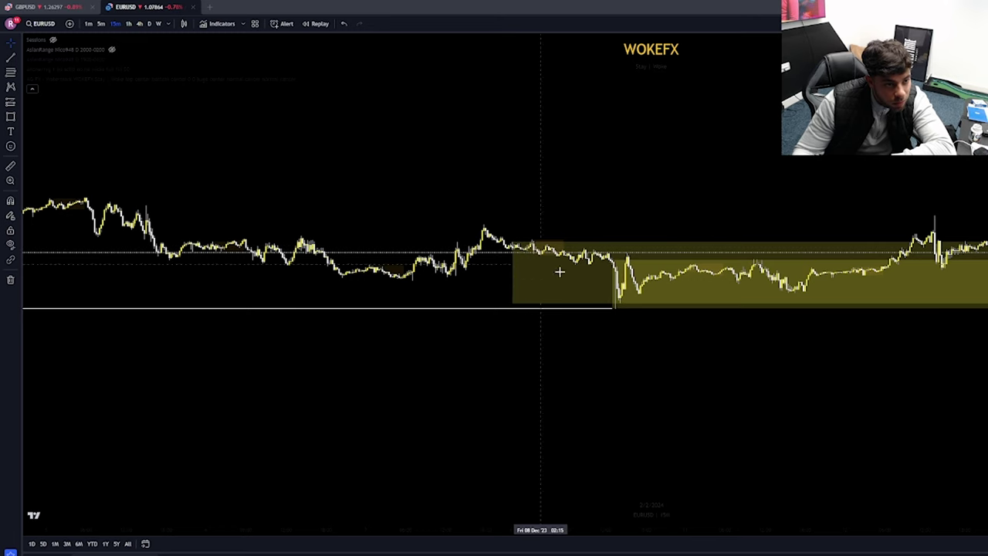
pyautogui.moveTo(612, 308)
pyautogui.mouseDown()
pyautogui.moveTo(629, 308)
pyautogui.moveTo(617, 307)
pyautogui.mouseUp()
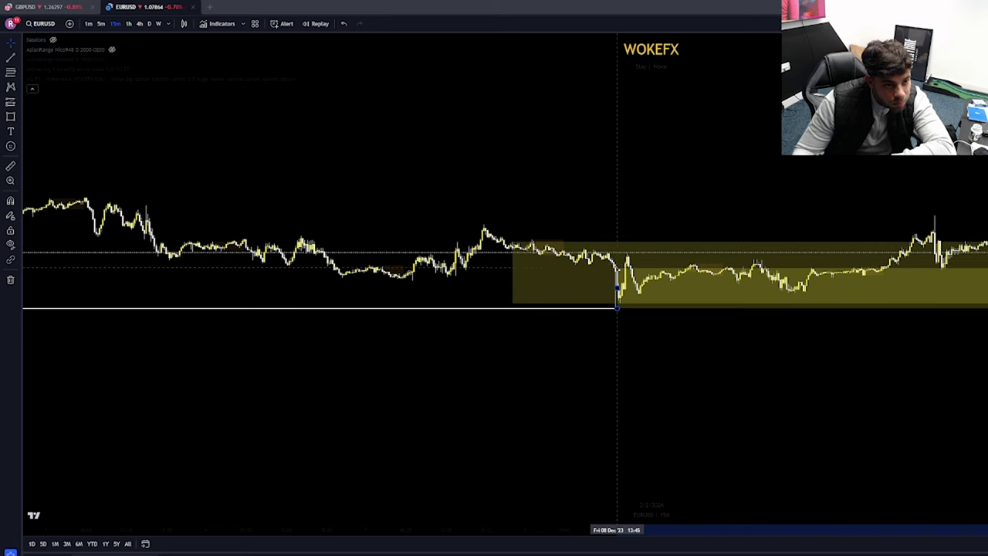
# Step: Draw a horizontal line under the recent lows, from the 1 February 2024 low to just past the latest candle
pyautogui.moveTo(724, 368)
pyautogui.mouseDown()
pyautogui.moveTo(391, 461)
pyautogui.moveTo(911, 409)
pyautogui.mouseUp()
pyautogui.moveTo(984, 478); pyautogui.dragTo(332, 480)
pyautogui.scroll(-6, 355, 475)
pyautogui.moveTo(973, 462); pyautogui.dragTo(228, 468)
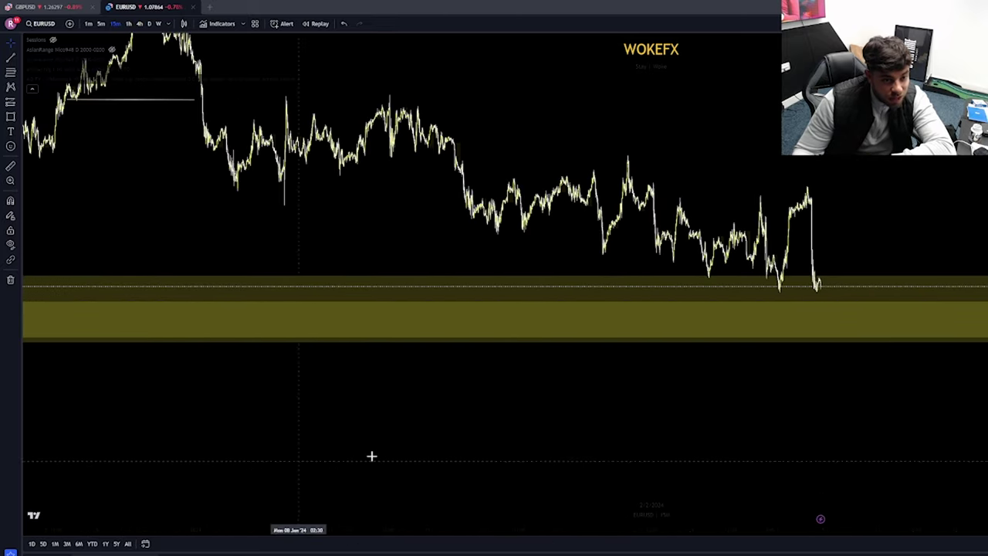
pyautogui.scroll(1, 759, 454)
pyautogui.scroll(4, 758, 454)
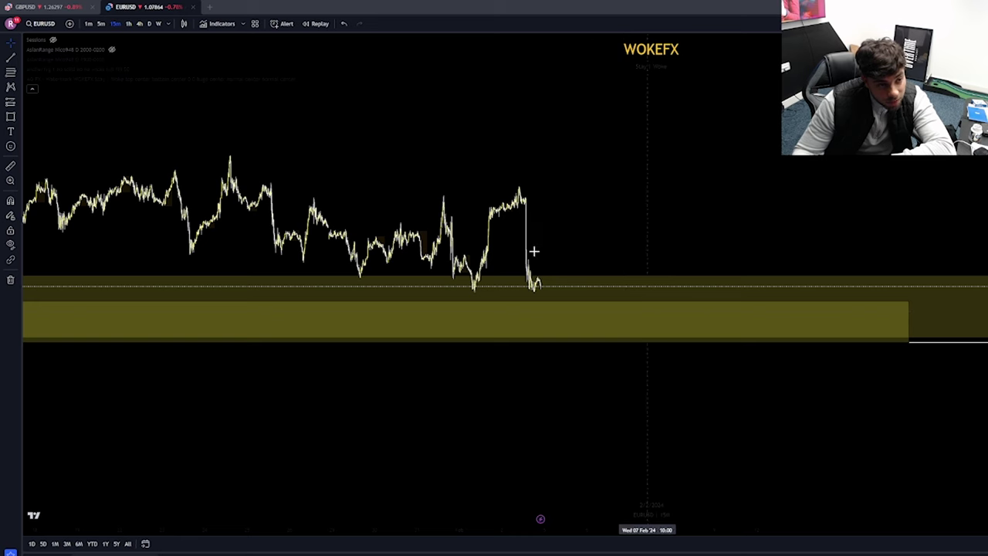
pyautogui.click(474, 292)
pyautogui.click(573, 292)
# Step: Apply the saved "$" liquidity template to the line under the February lows
pyautogui.scroll(-4, 687, 347)
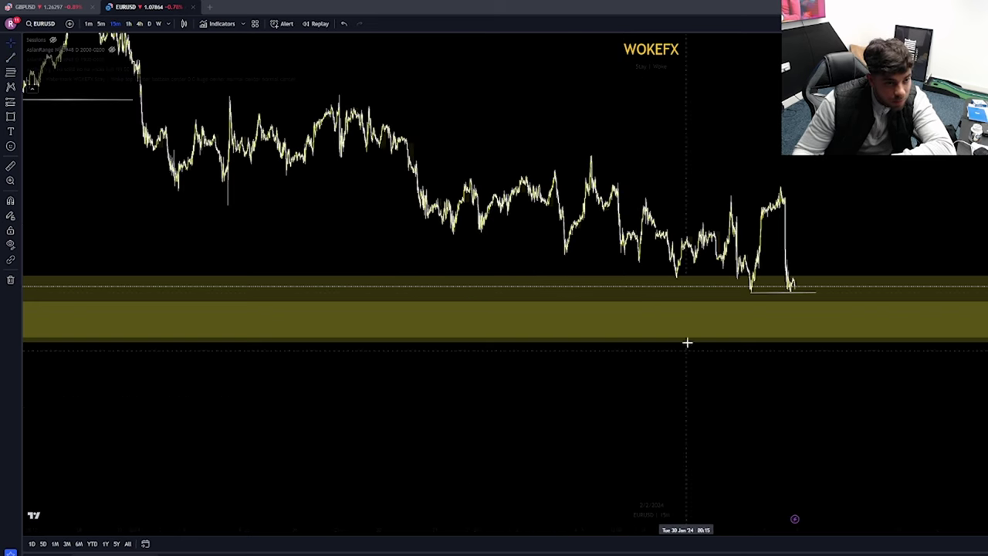
pyautogui.click(794, 292)
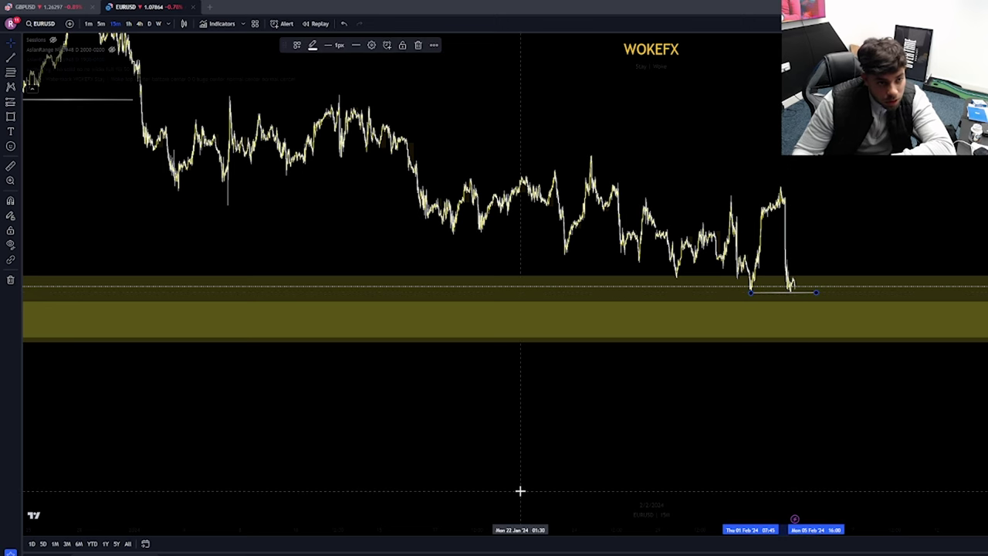
pyautogui.click(297, 45)
pyautogui.click(355, 148)
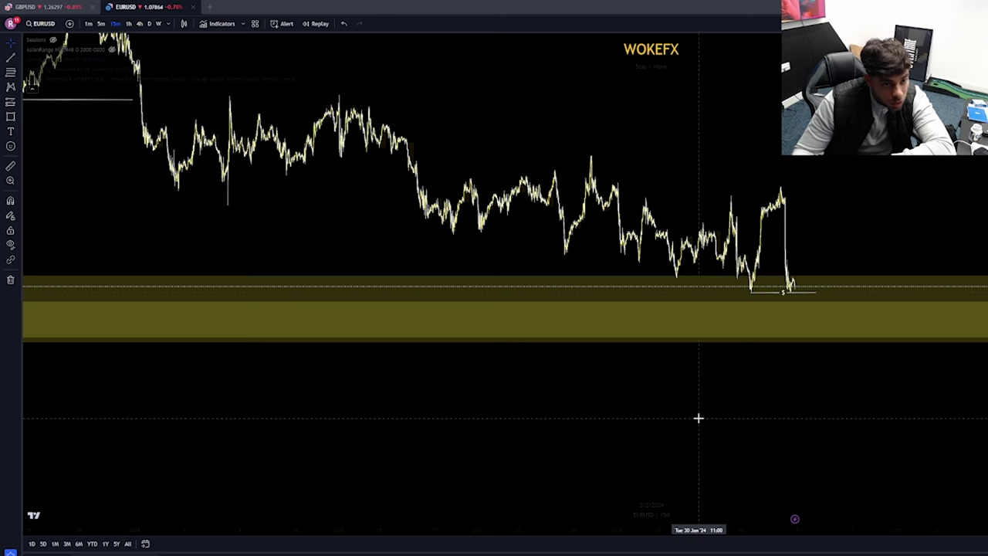
# Step: Draw a small rectangle ahead of the latest candle as a consolidation range, starting at about 5 February 2024 09:45
pyautogui.scroll(2, 698, 418)
pyautogui.hotkey('alt', 'shift', 'r')
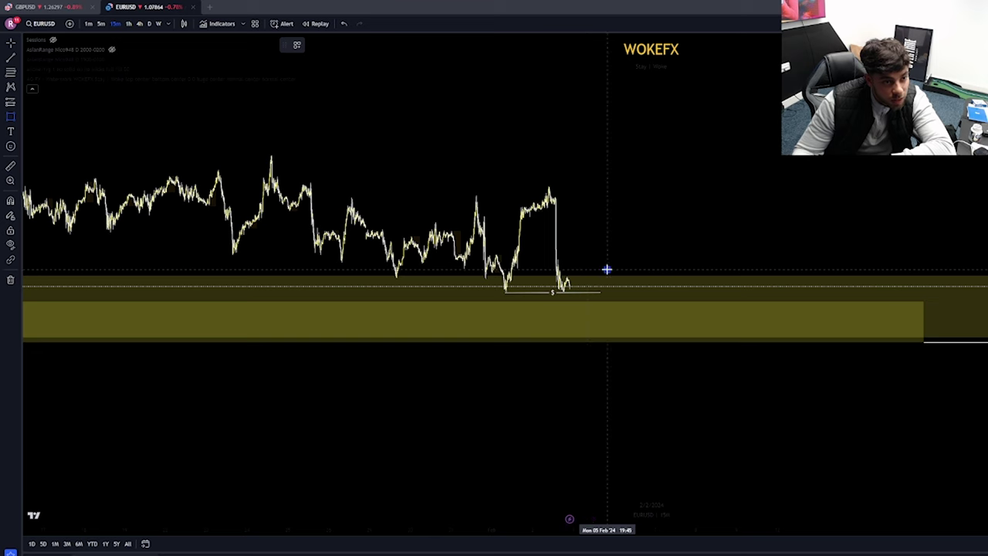
pyautogui.moveTo(607, 269); pyautogui.dragTo(660, 294)
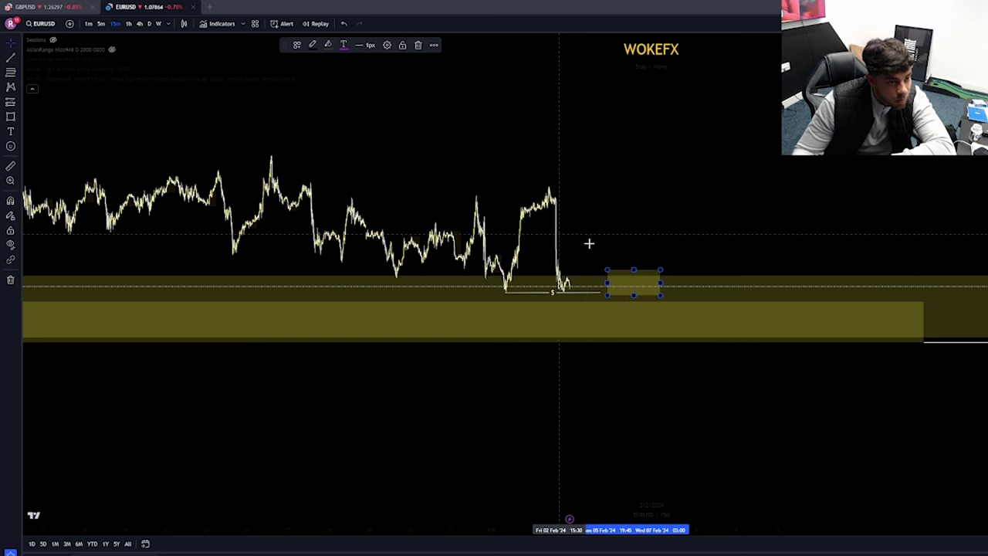
pyautogui.click(625, 268)
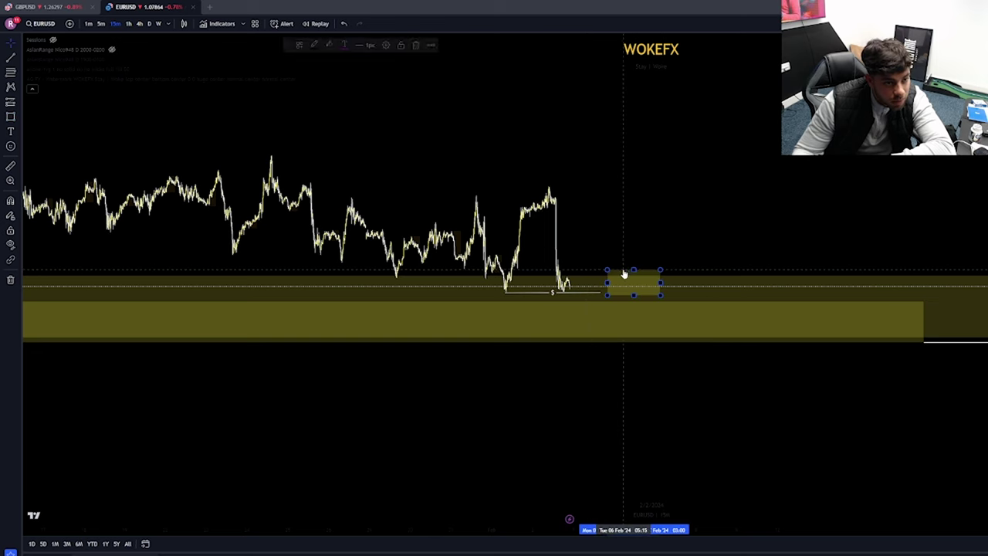
pyautogui.moveTo(624, 273); pyautogui.dragTo(608, 269)
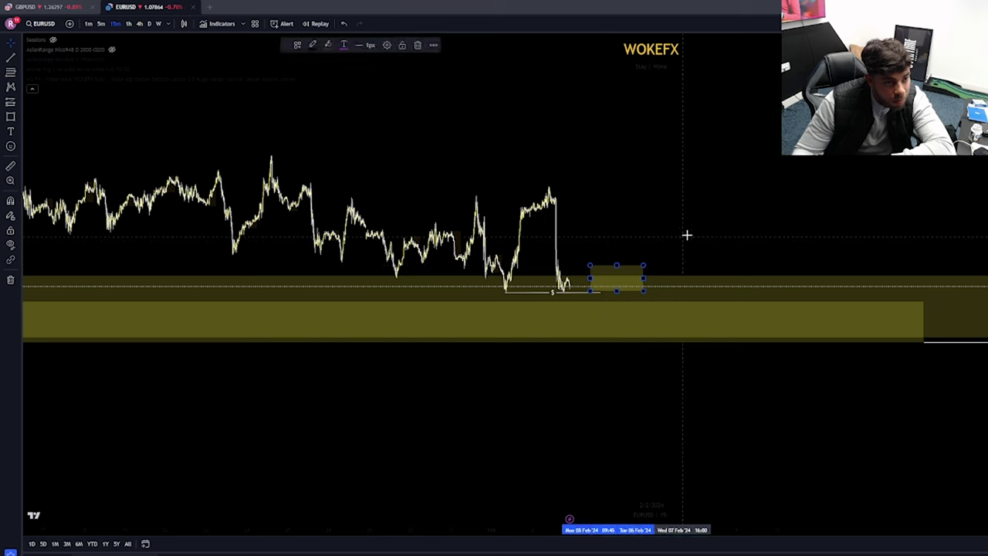
# Step: Draw a projected path that ranges inside the small rectangle, dips into the inner demand zone and rises back to the range high
pyautogui.click(10, 116)
pyautogui.click(58, 287)
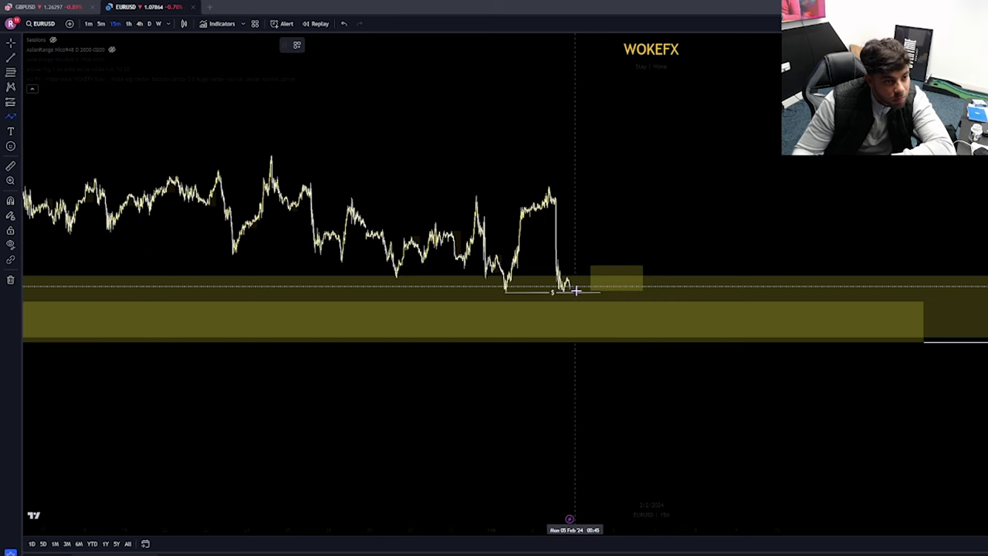
pyautogui.click(575, 290)
pyautogui.click(602, 290)
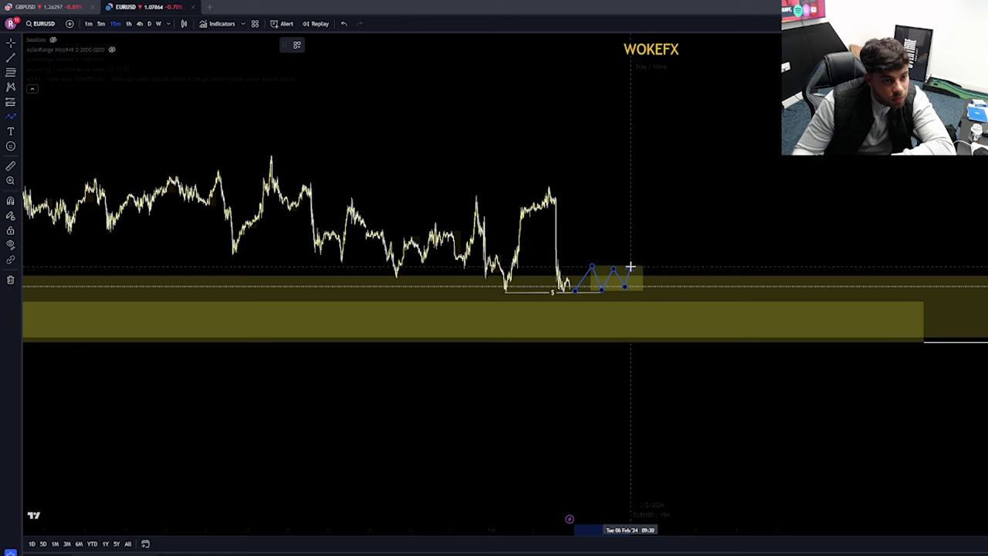
pyautogui.click(644, 293)
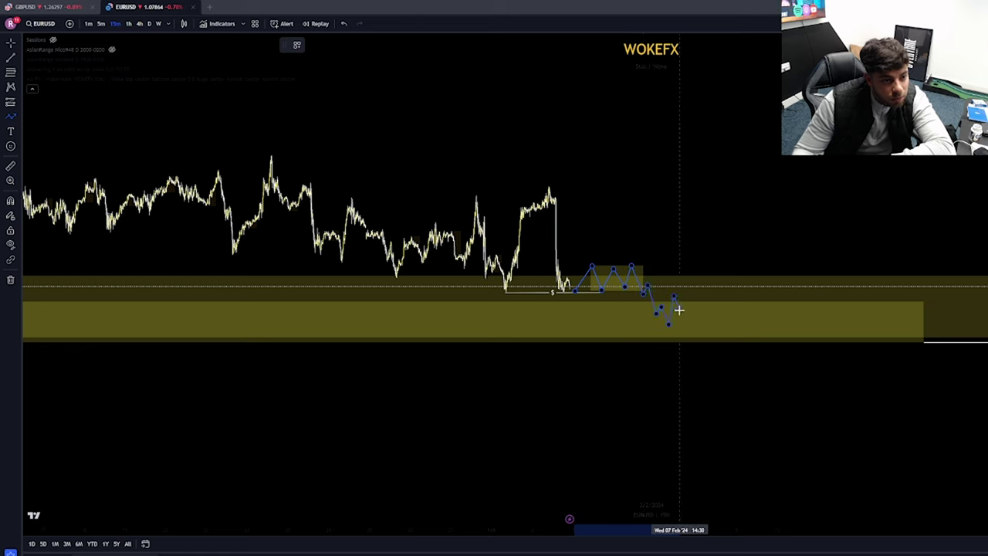
pyautogui.click(679, 310)
pyautogui.doubleClick(693, 265)
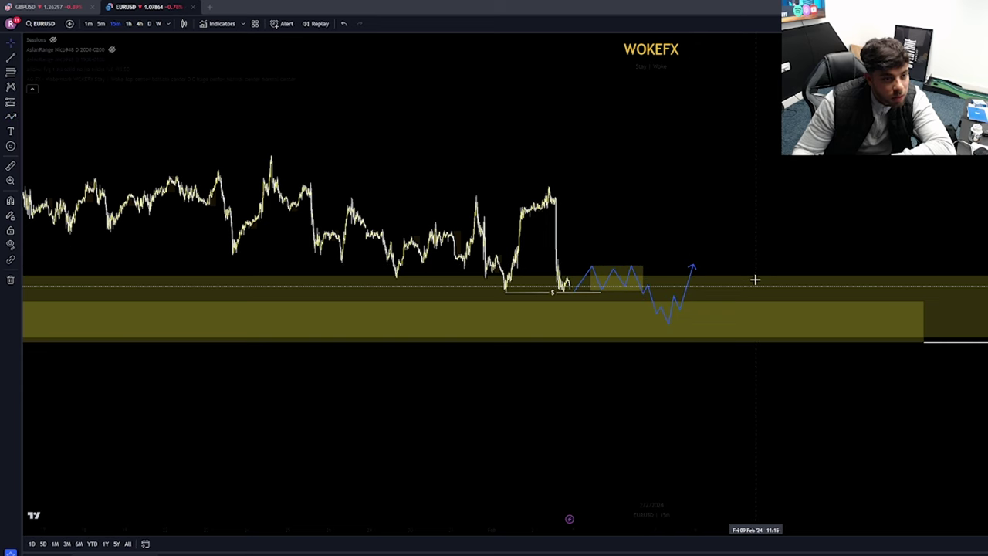
# Step: Place a long position at the path's final pullback, with the stop about 0.13% below and the target about 0.48% above
pyautogui.click(20, 105)
pyautogui.click(57, 109)
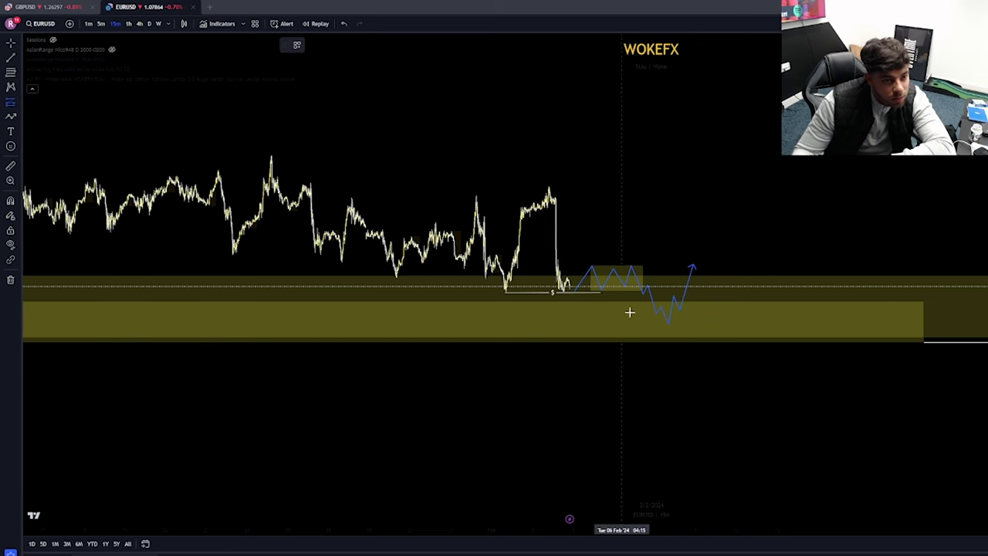
pyautogui.click(679, 310)
pyautogui.moveTo(681, 336); pyautogui.dragTo(681, 323)
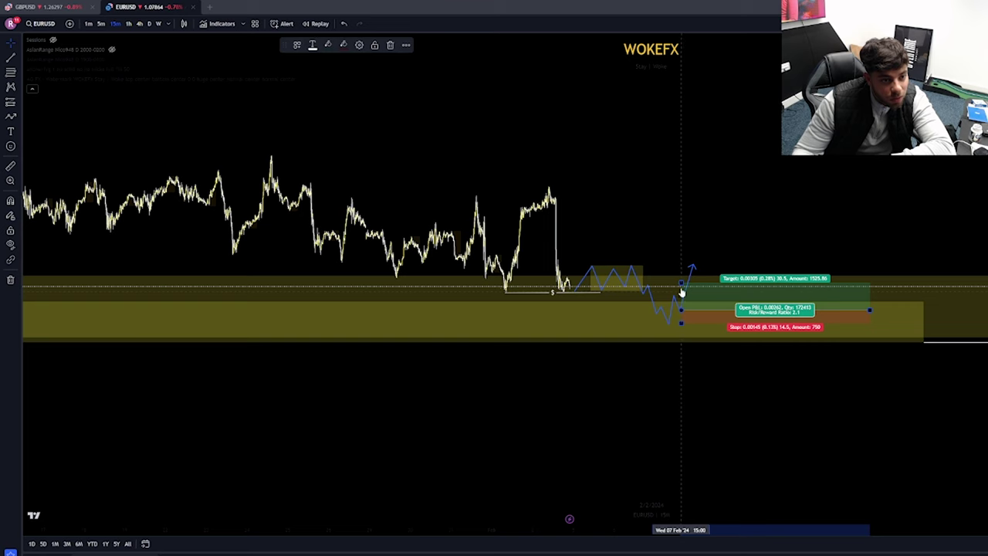
pyautogui.moveTo(682, 282); pyautogui.dragTo(682, 264)
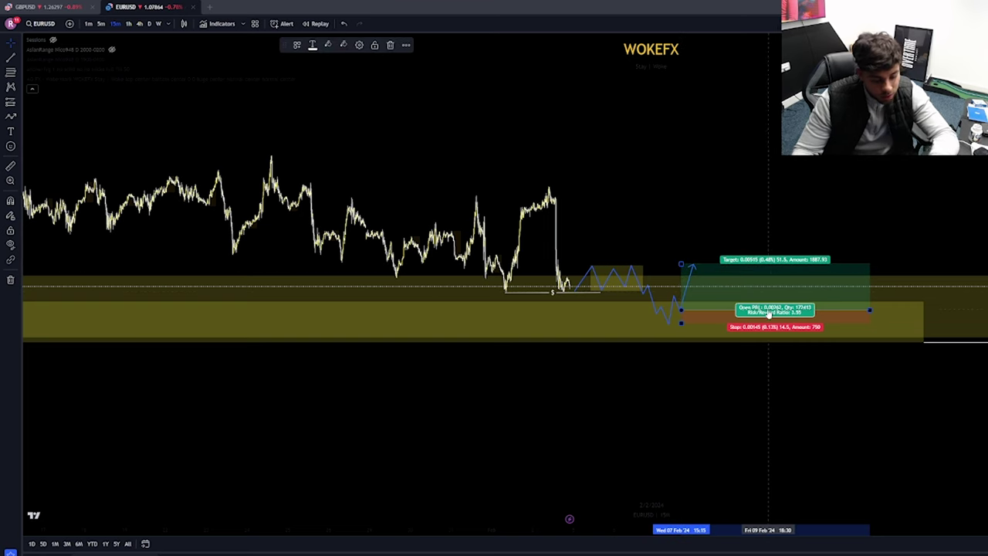
# Step: Delete the long position, the projected path and the small consolidation rectangle
pyautogui.press('Delete')
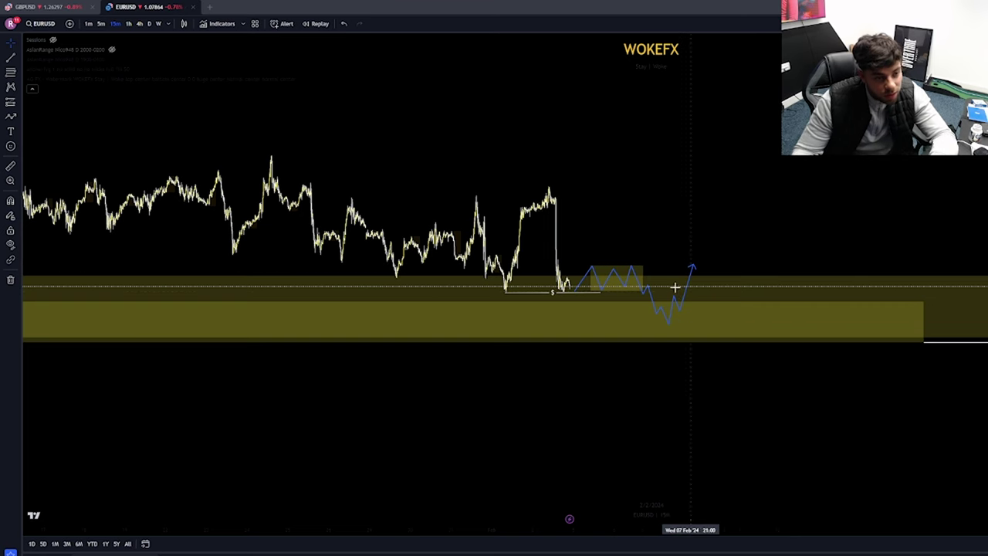
pyautogui.click(622, 283)
pyautogui.press('Delete')
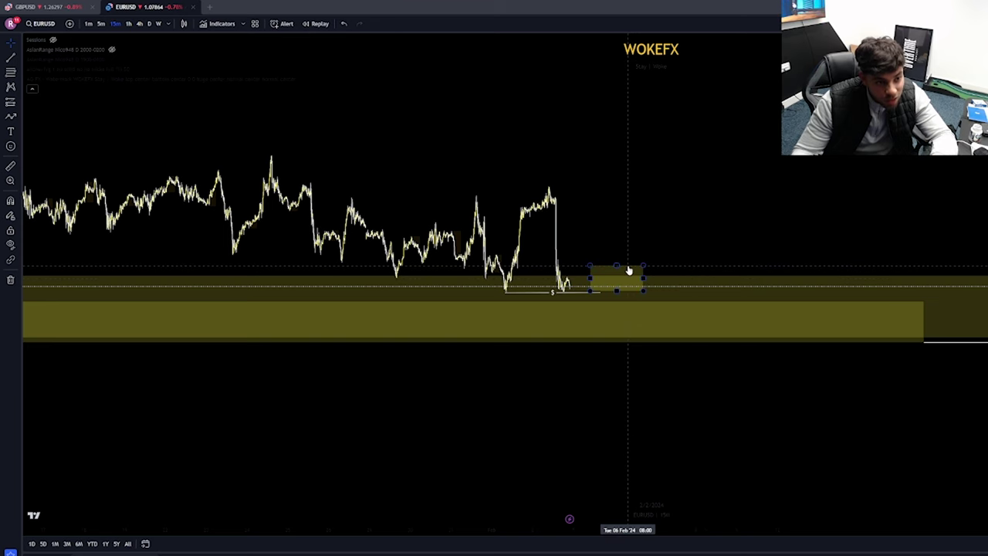
pyautogui.click(560, 227)
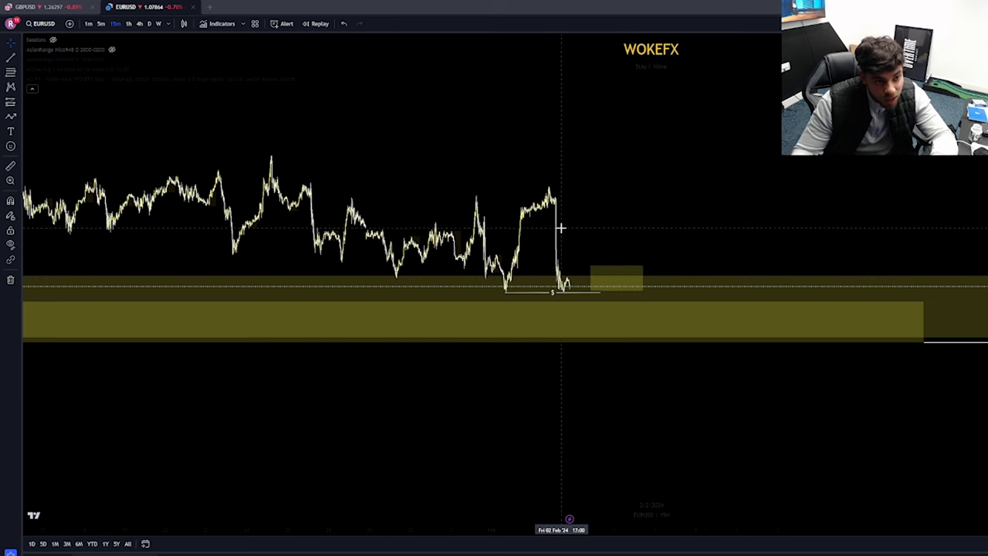
pyautogui.click(633, 270)
pyautogui.press('Delete')
# Step: Switch to the daily timeframe and examine the price action between the upper supply zone and the demand zone
pyautogui.click(149, 24)
pyautogui.scroll(1, 980, 315)
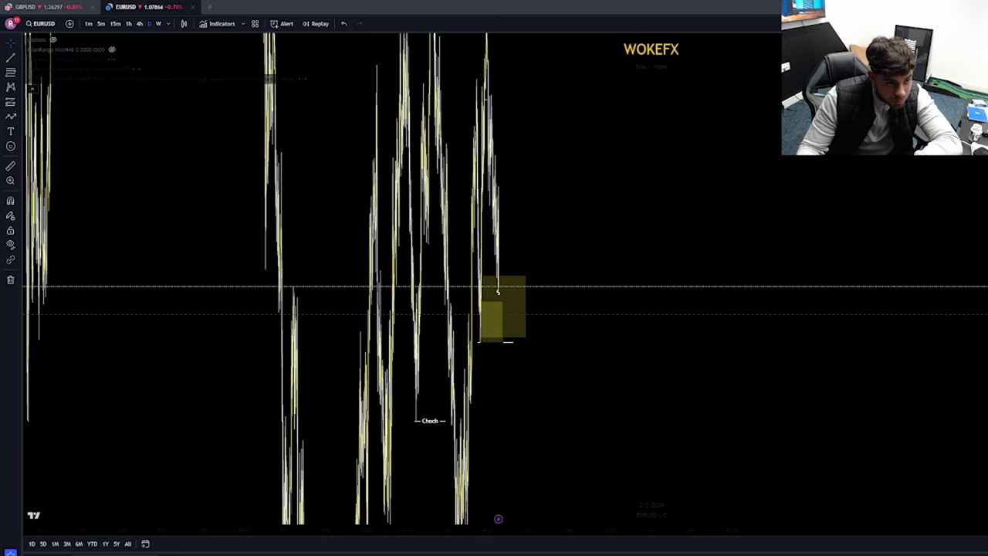
pyautogui.scroll(5, 980, 315)
pyautogui.moveTo(93, 311); pyautogui.dragTo(987, 325)
pyautogui.scroll(5, 985, 342)
pyautogui.moveTo(646, 388); pyautogui.dragTo(816, 411)
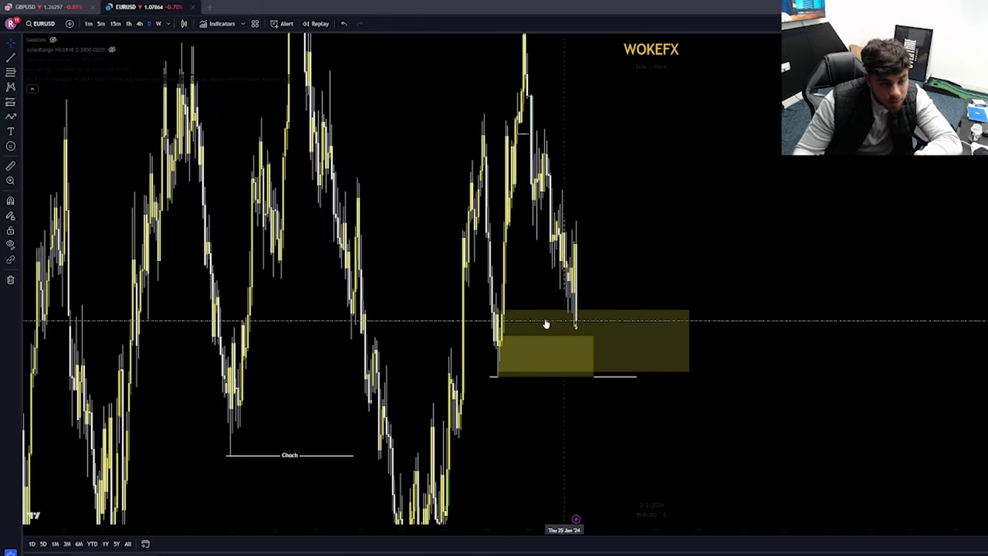
pyautogui.scroll(1, 545, 324)
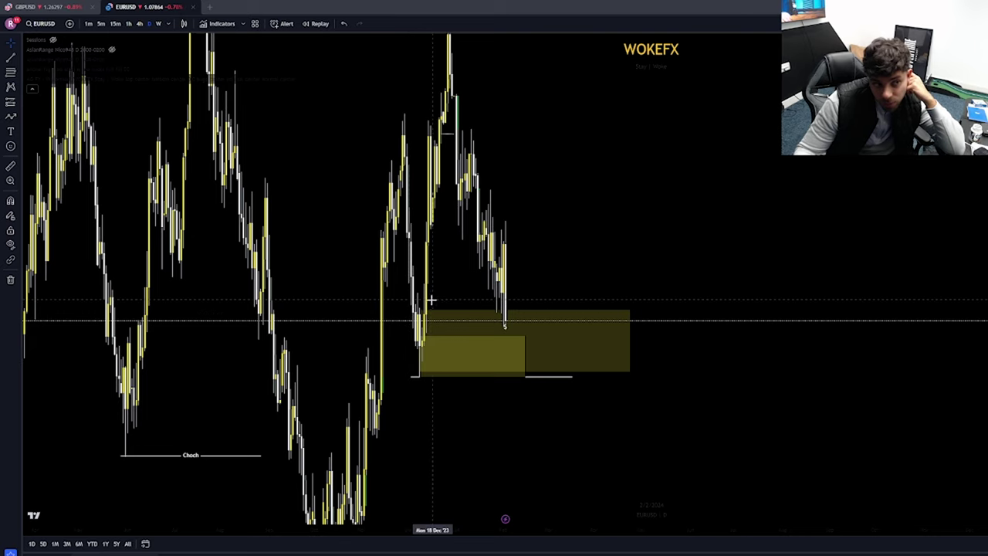
pyautogui.moveTo(674, 281); pyautogui.dragTo(722, 330)
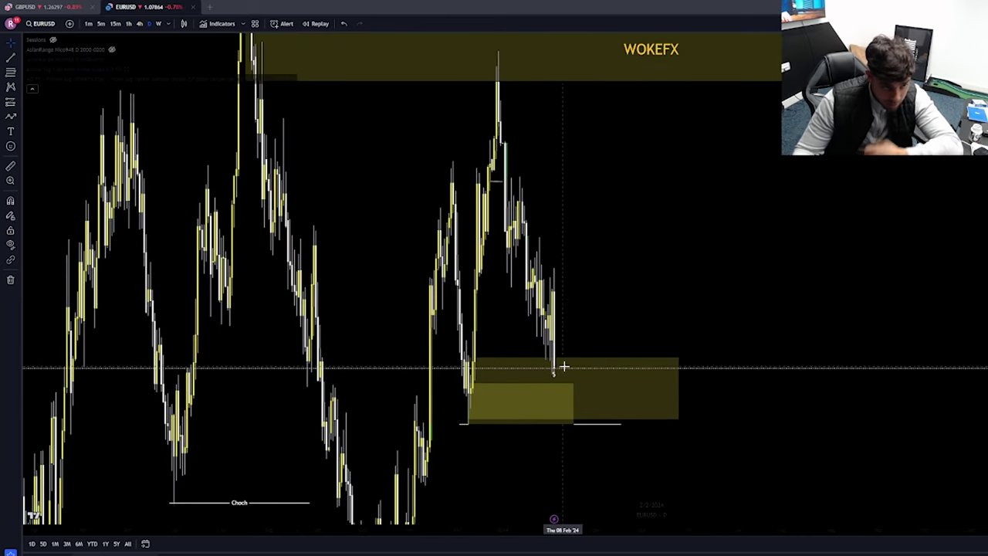
pyautogui.moveTo(985, 278); pyautogui.dragTo(985, 471)
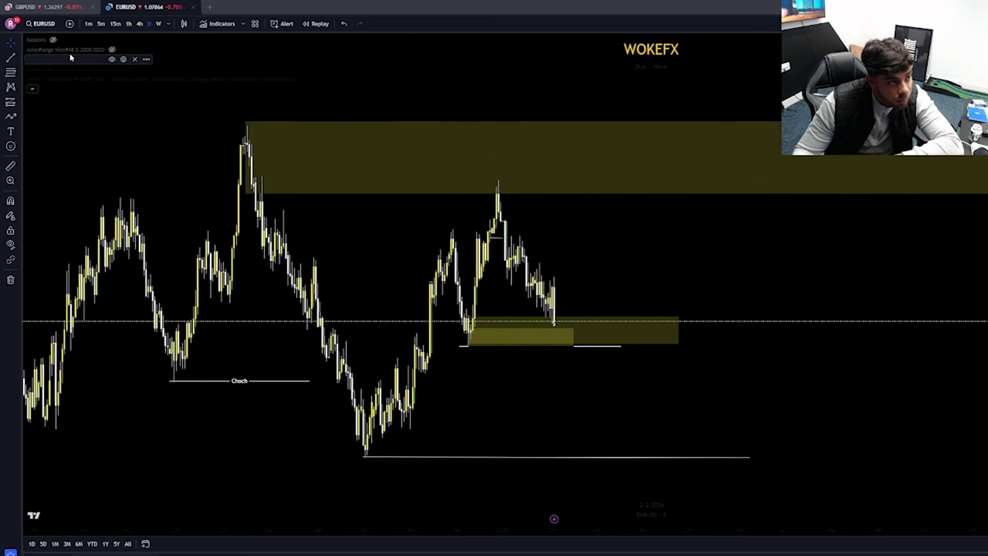
# Step: Switch the EURUSD chart to the weekly timeframe
pyautogui.click(159, 23)
pyautogui.scroll(2, 741, 348)
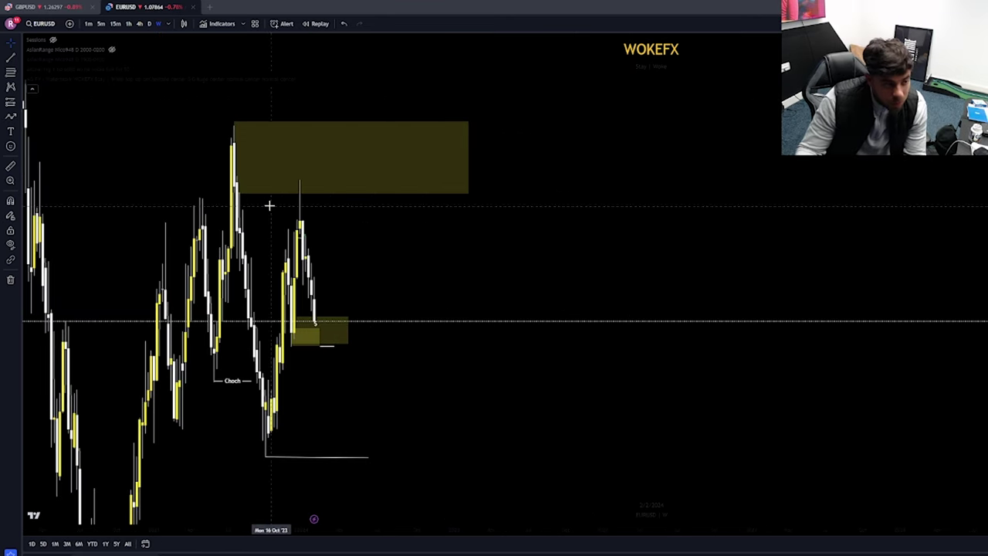
# Step: Switch the EURUSD chart to the daily timeframe and examine price between the upper supply zone, the demand zone and the swing-low line
pyautogui.moveTo(412, 243); pyautogui.dragTo(677, 227)
pyautogui.click(139, 23)
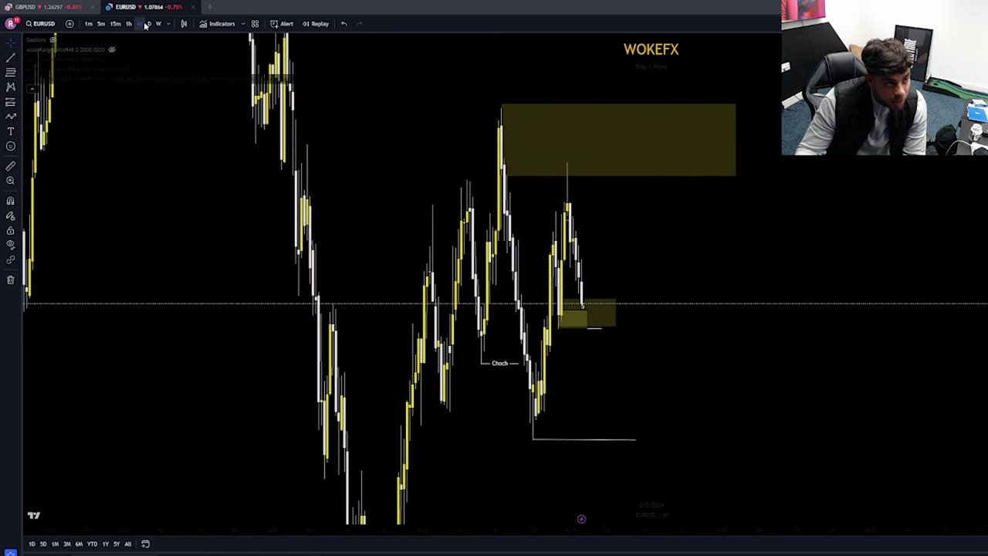
pyautogui.scroll(-1, 603, 342)
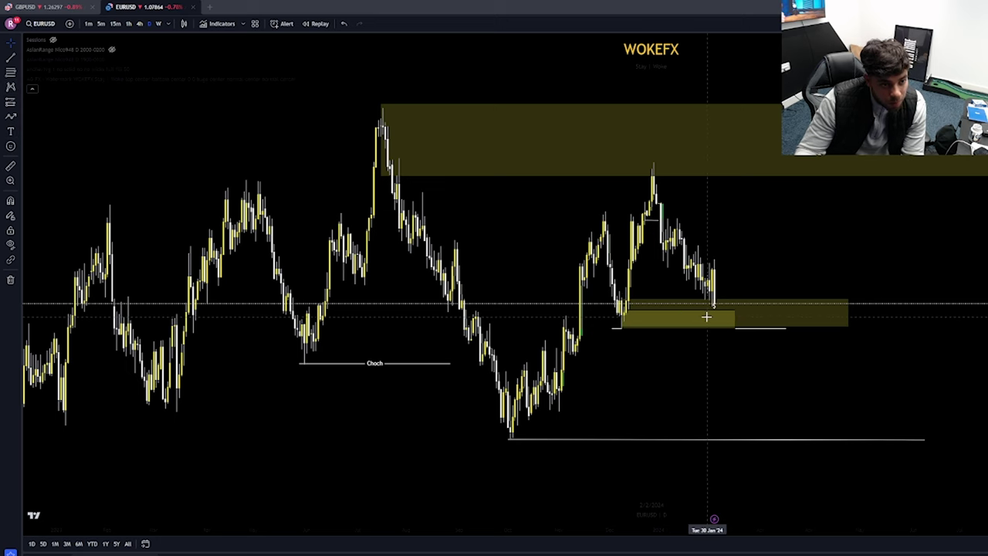
pyautogui.scroll(4, 759, 283)
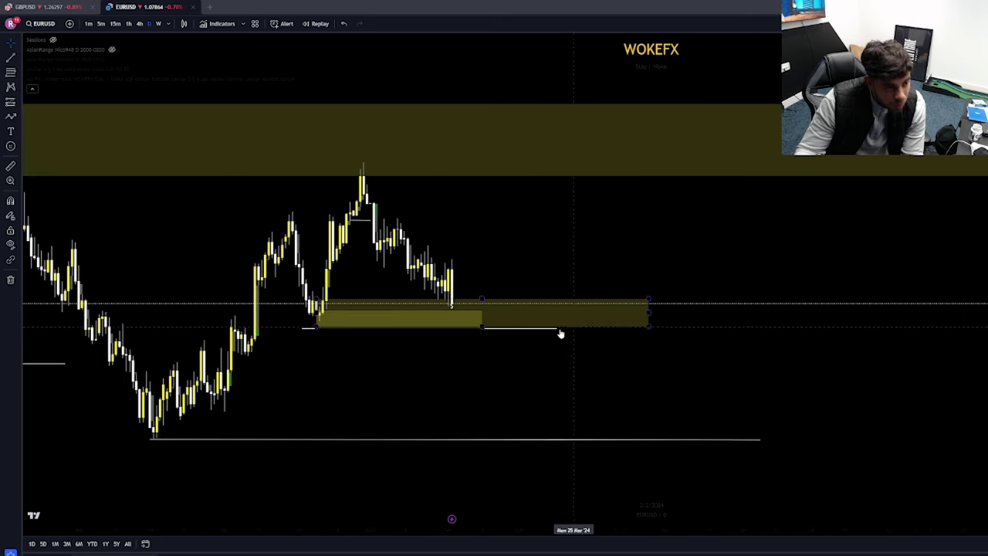
pyautogui.moveTo(549, 335); pyautogui.dragTo(662, 329)
pyautogui.scroll(-1, 922, 357)
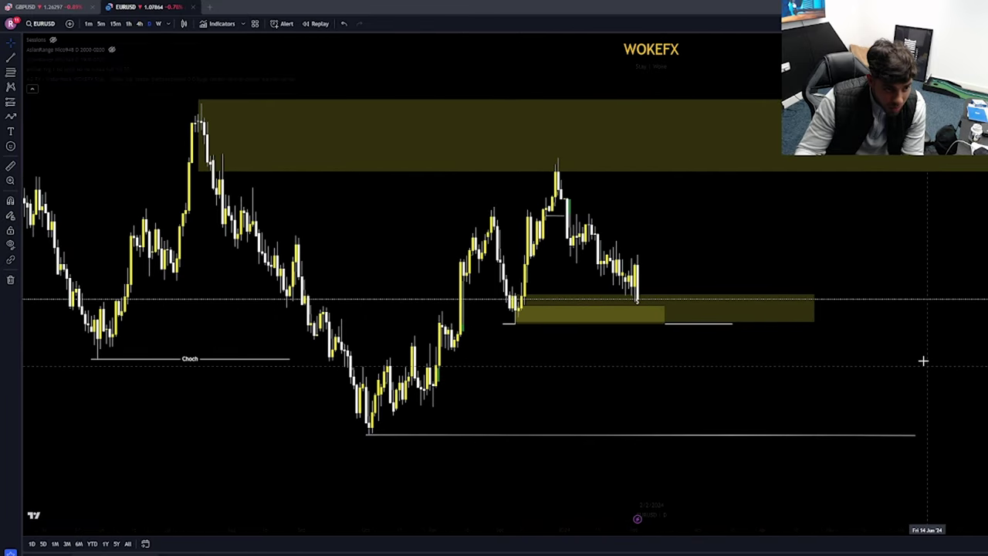
pyautogui.scroll(-2, 847, 345)
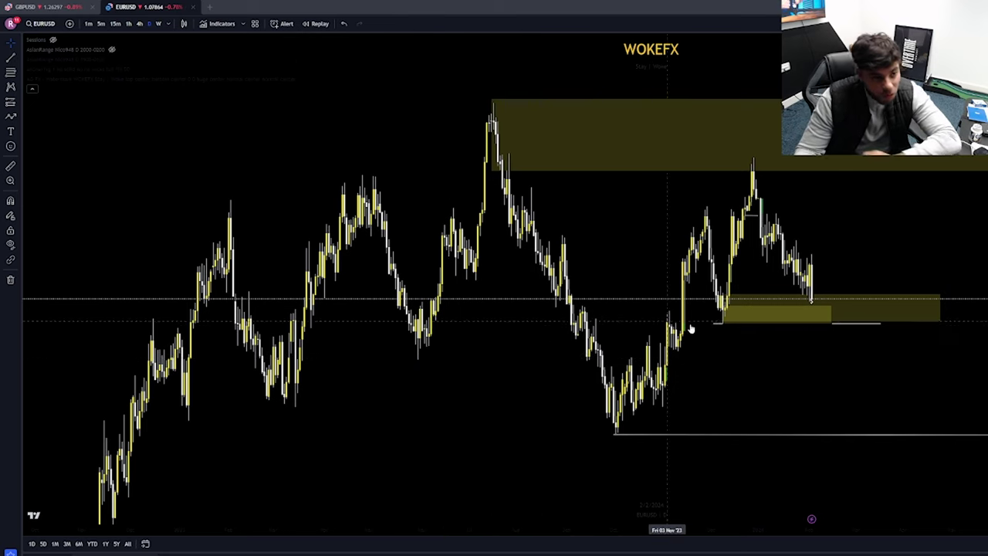
pyautogui.scroll(2, 773, 319)
pyautogui.moveTo(459, 353); pyautogui.dragTo(767, 327)
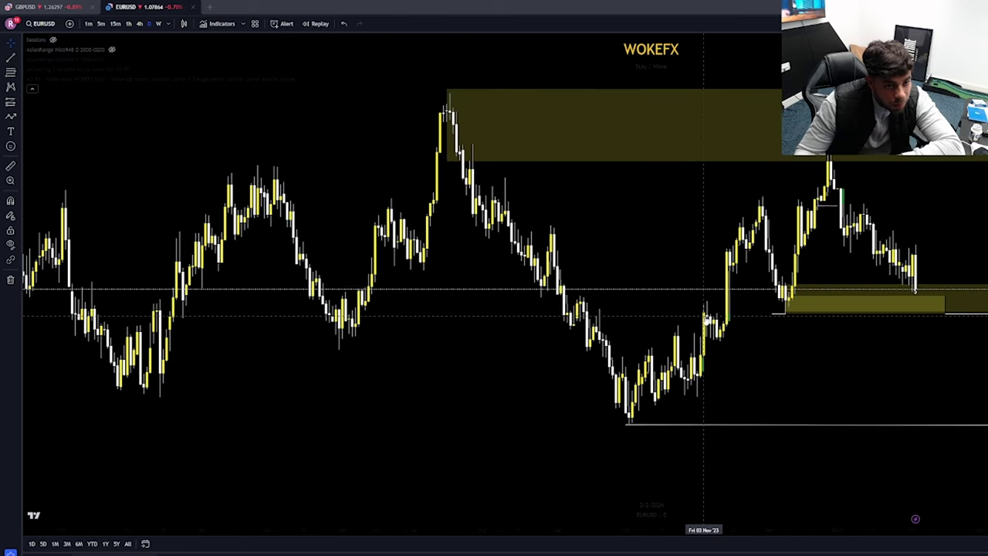
pyautogui.scroll(-2, 981, 247)
pyautogui.moveTo(979, 232); pyautogui.dragTo(559, 249)
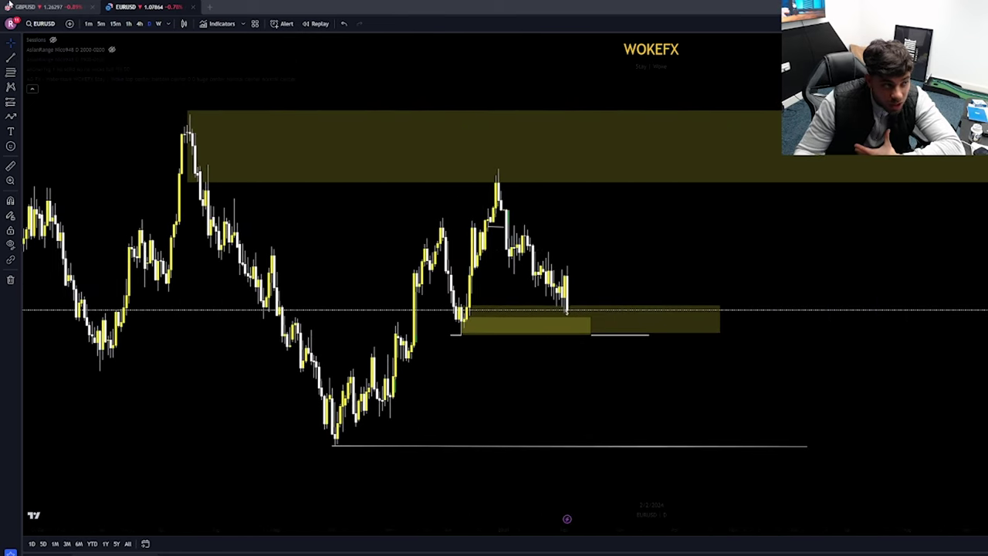
# Step: Switch to the GBPUSD chart and examine the 4-hour range between the supply zones and the lower demand zone
pyautogui.click(32, 7)
pyautogui.scroll(5, 922, 397)
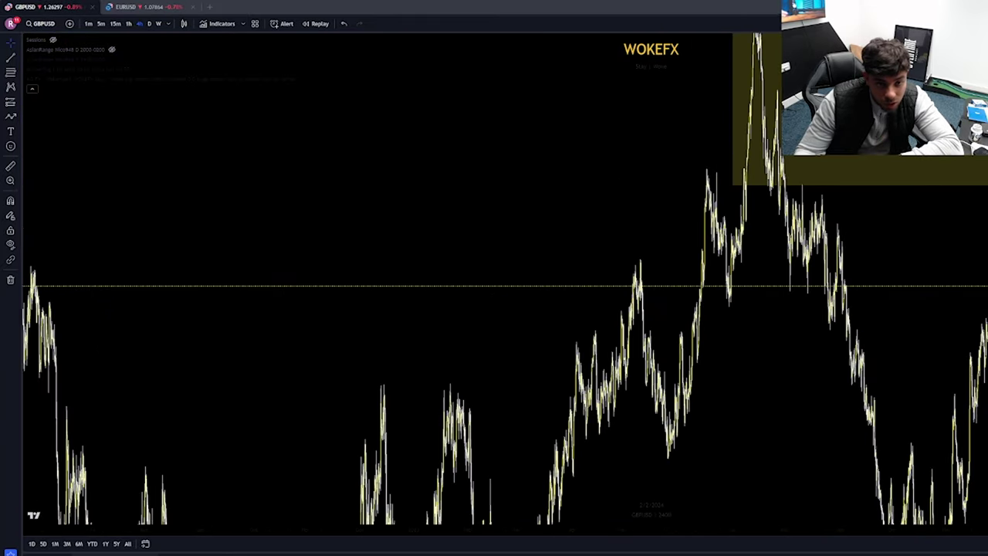
pyautogui.moveTo(987, 263); pyautogui.dragTo(876, 391)
pyautogui.scroll(-2, 876, 390)
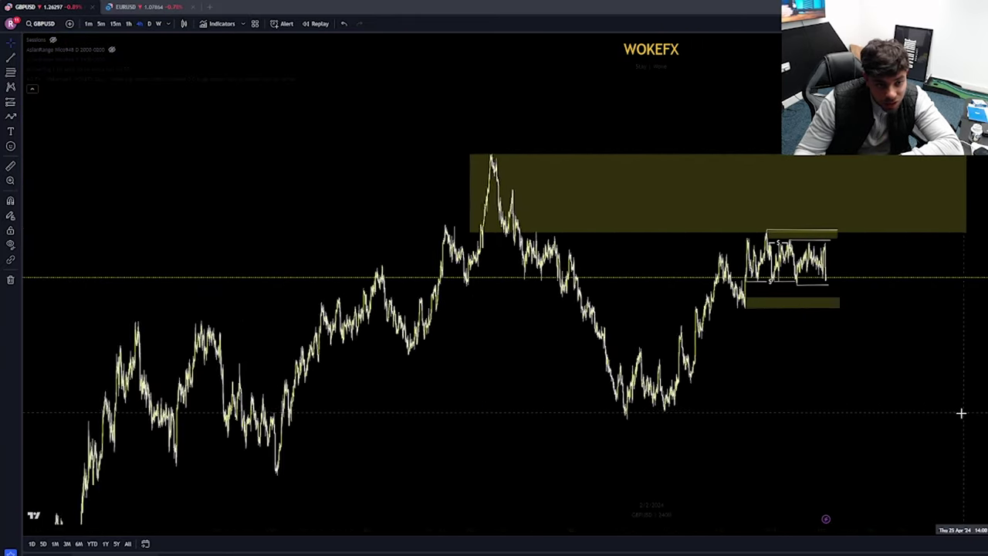
pyautogui.scroll(5, 962, 412)
pyautogui.scroll(-3, 772, 396)
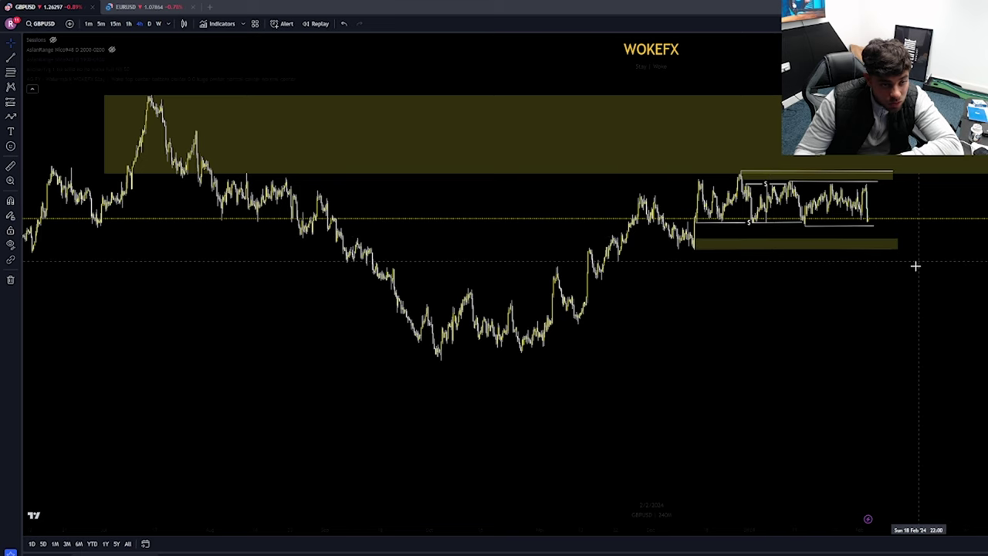
pyautogui.scroll(1, 981, 361)
pyautogui.scroll(1, 982, 360)
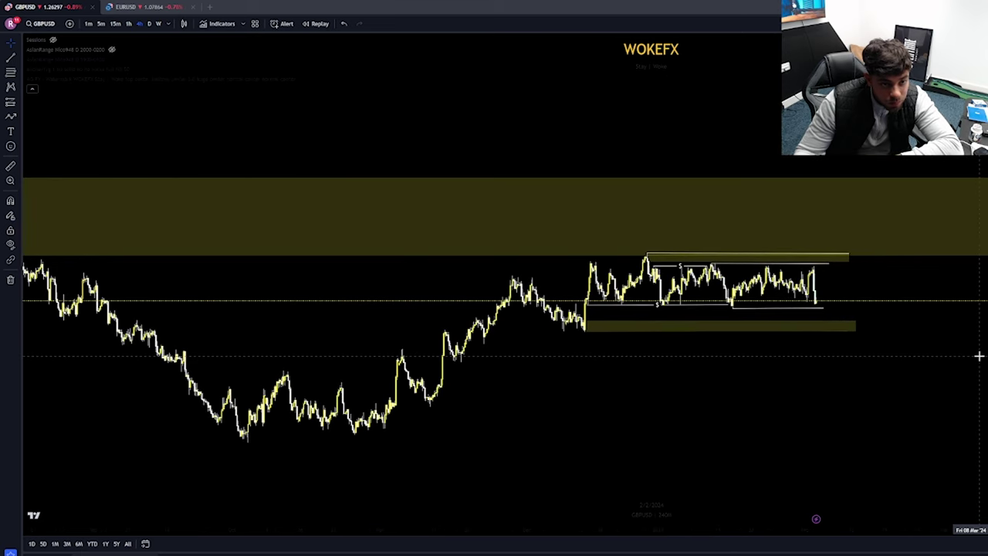
pyautogui.scroll(1, 979, 356)
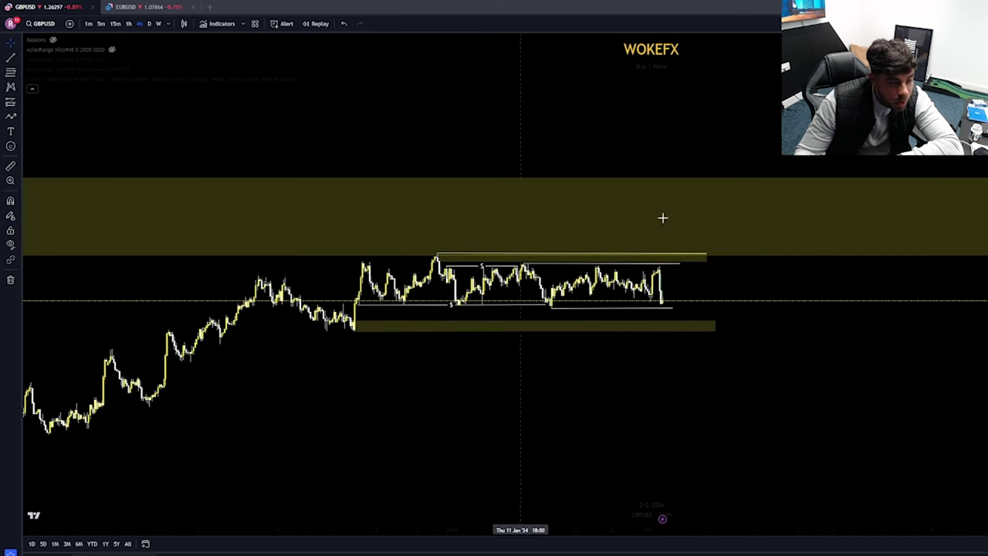
pyautogui.scroll(2, 663, 218)
pyautogui.moveTo(657, 382); pyautogui.dragTo(987, 403)
pyautogui.moveTo(807, 348); pyautogui.dragTo(692, 313)
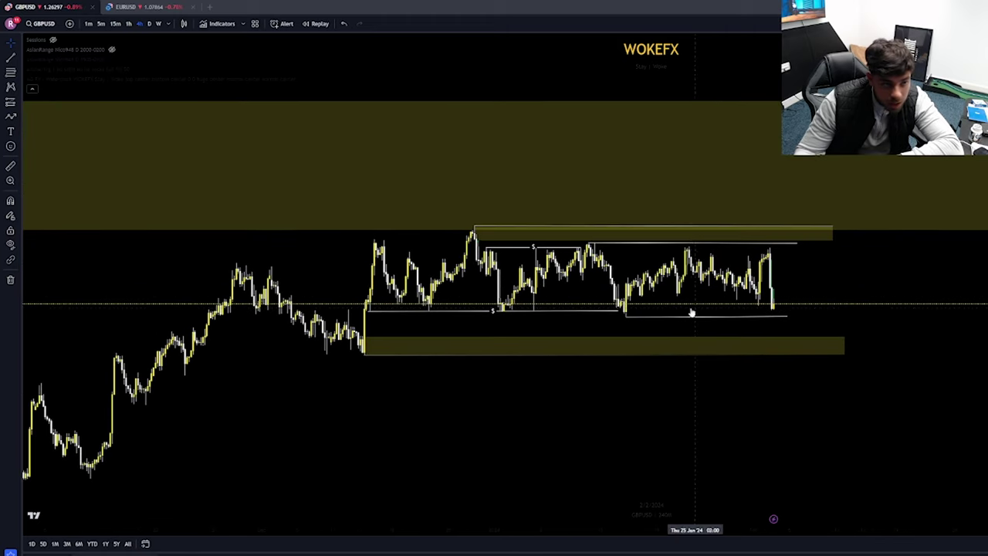
# Step: Draw a projected path from current price through the range low into the demand zone, ending in a rally to the range high
pyautogui.hotkey('alt', 't')
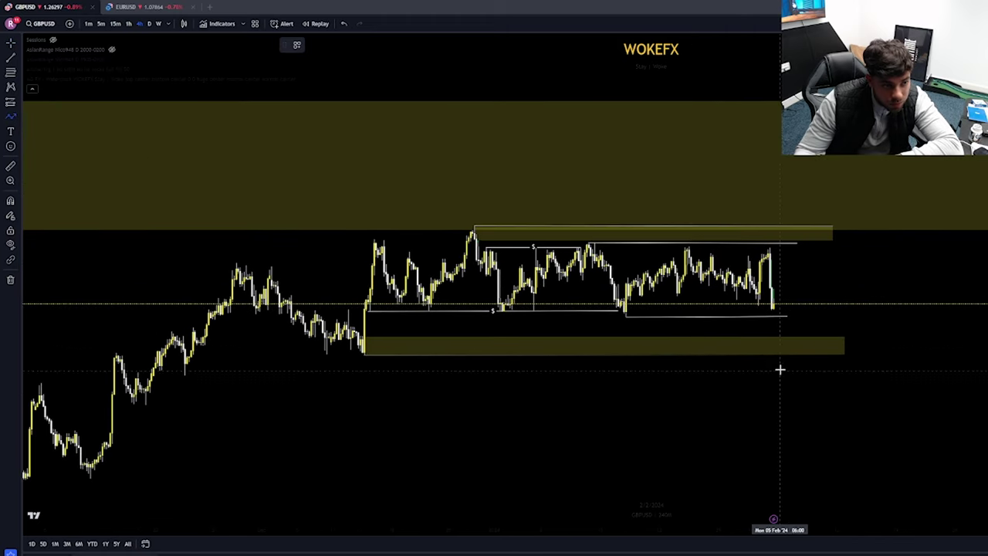
pyautogui.click(774, 303)
pyautogui.click(784, 328)
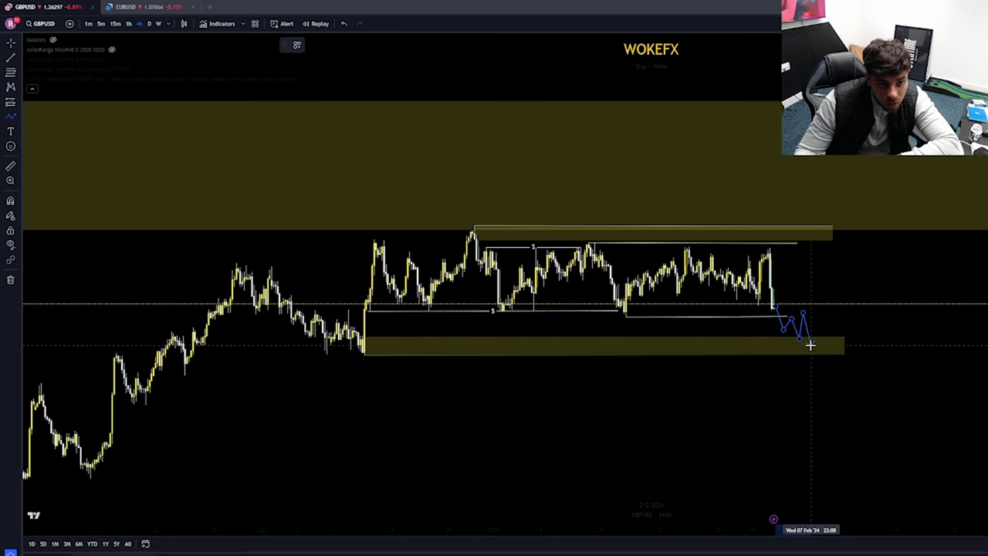
pyautogui.click(811, 330)
pyautogui.doubleClick(837, 245)
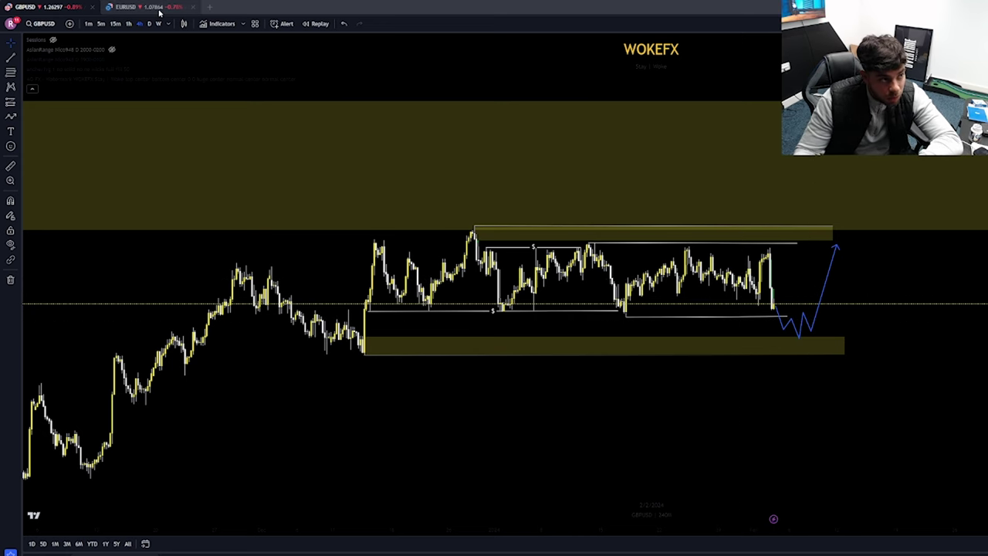
# Step: On the EURUSD daily chart, mark a second demand zone from the 10 Nov '23 low, extended beyond current price below the existing zone
pyautogui.click(143, 7)
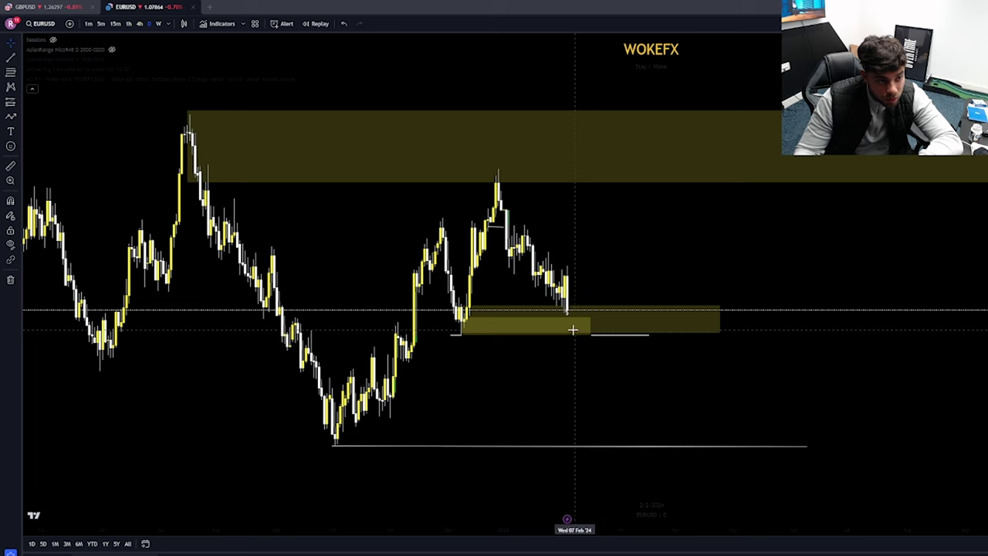
pyautogui.click(19, 116)
pyautogui.click(43, 253)
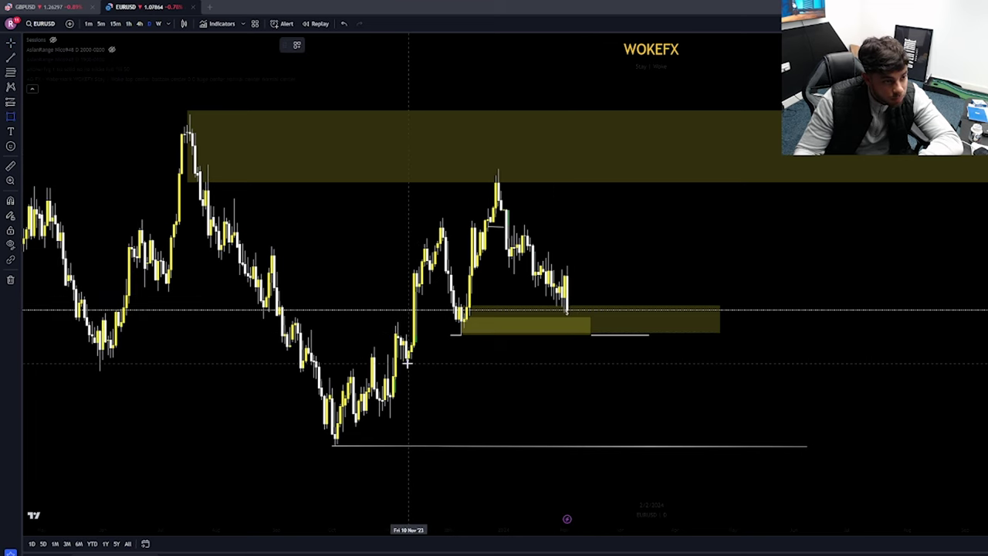
pyautogui.moveTo(407, 363)
pyautogui.mouseDown()
pyautogui.moveTo(777, 357)
pyautogui.moveTo(810, 347)
pyautogui.mouseUp()
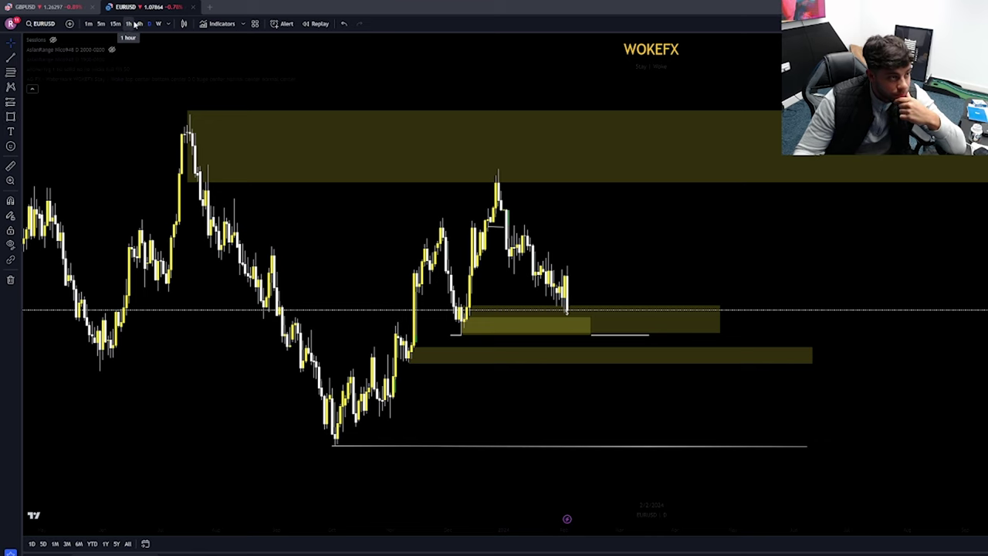
# Step: Delete the projected path from the GBPUSD chart and return to EURUSD
pyautogui.click(70, 5)
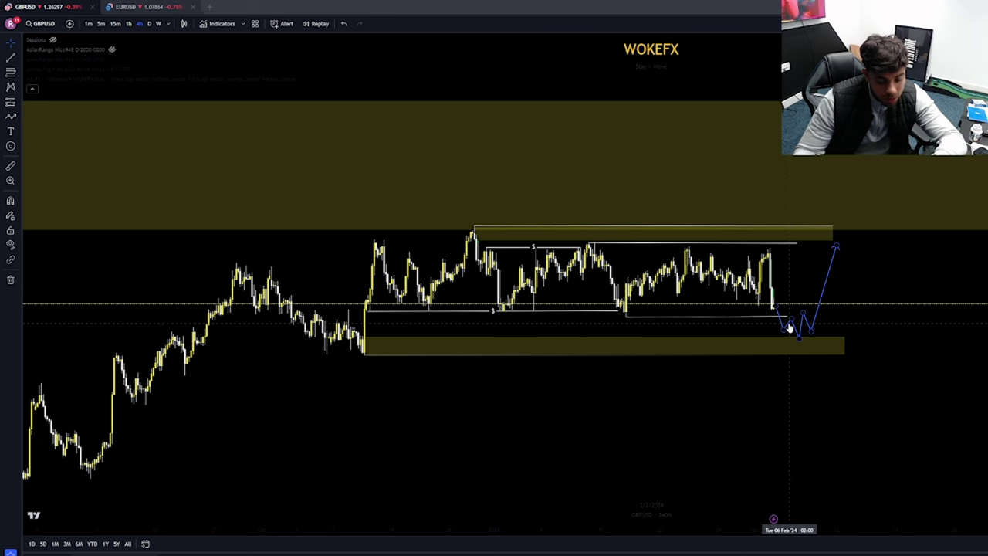
pyautogui.click(143, 6)
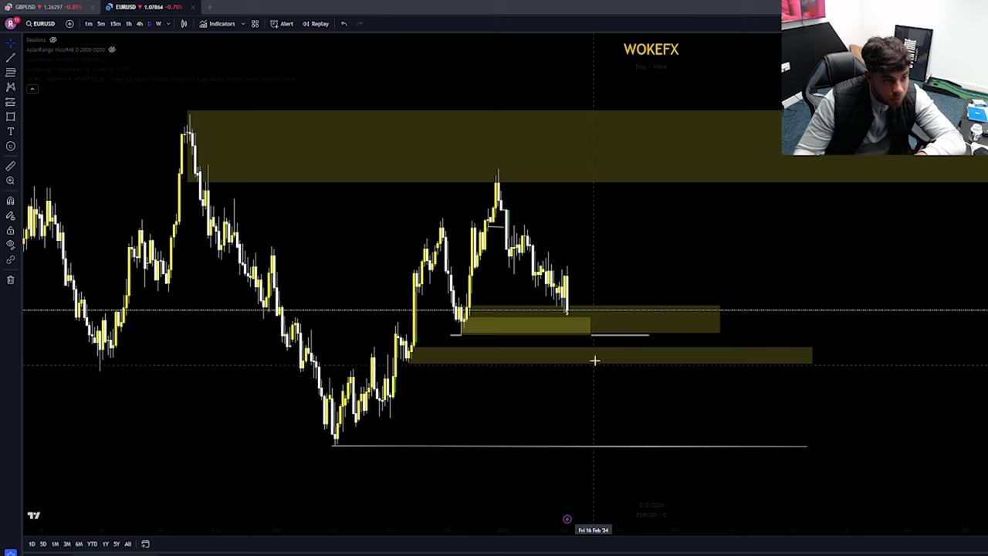
# Step: Switch EURUSD to the 1-hour timeframe and examine the recent price action and the origins of both demand zones
pyautogui.click(10, 117)
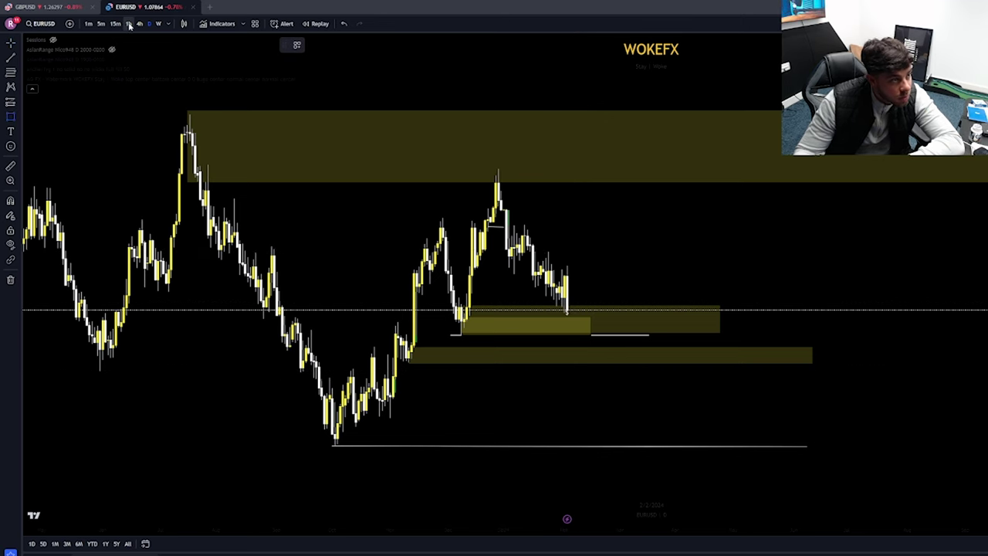
pyautogui.click(129, 27)
pyautogui.scroll(-5, 748, 332)
pyautogui.moveTo(987, 432); pyautogui.dragTo(987, 155)
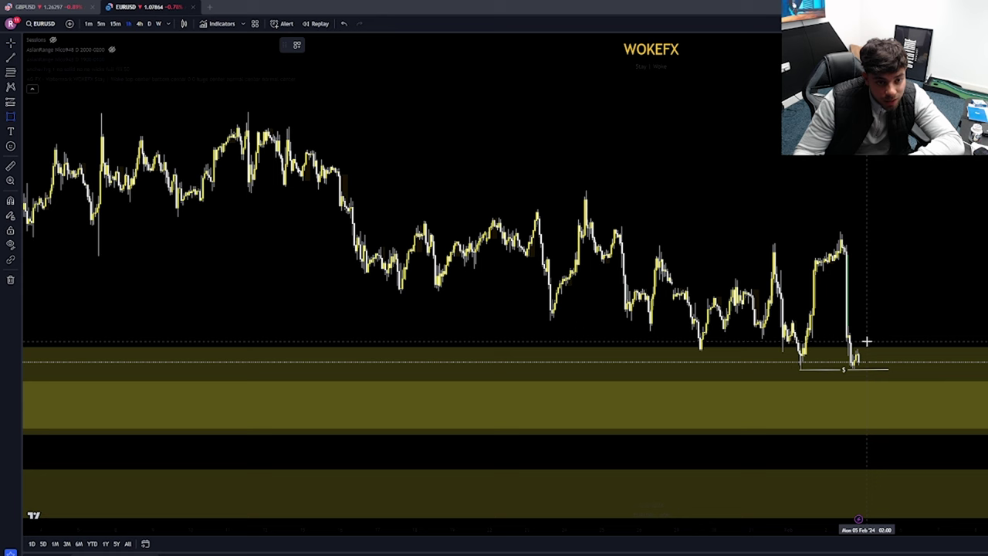
pyautogui.scroll(1, 868, 306)
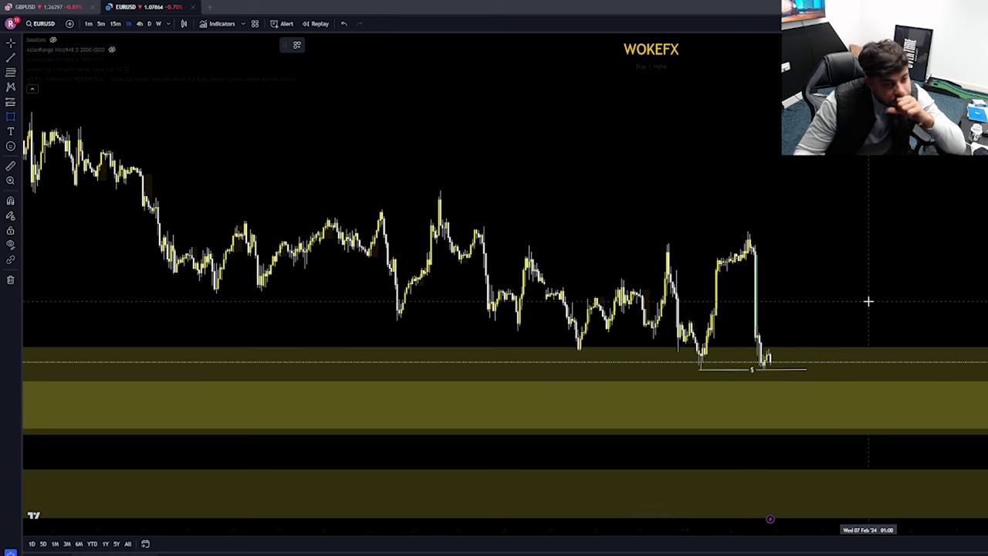
pyautogui.scroll(4, 868, 303)
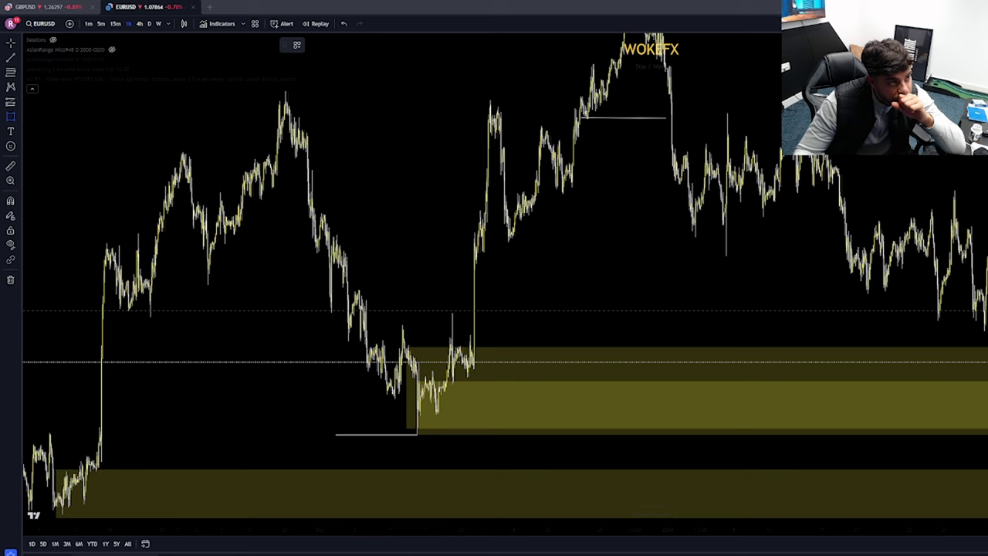
pyautogui.scroll(5, 981, 320)
pyautogui.moveTo(981, 333); pyautogui.dragTo(981, 446)
pyautogui.scroll(-9, 980, 445)
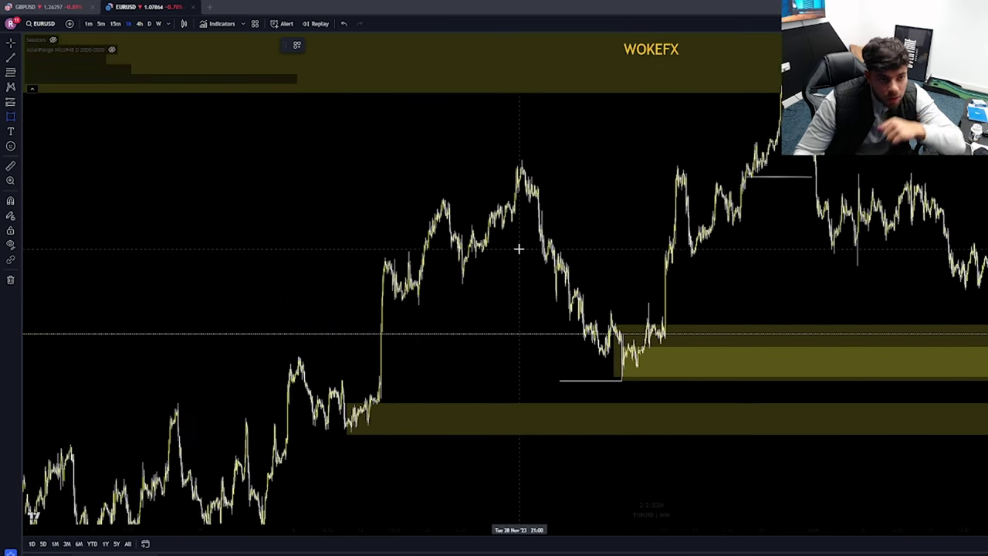
# Step: Switch to GBPUSD on the 1-hour timeframe and examine the range and the rally leading into it
pyautogui.click(47, 6)
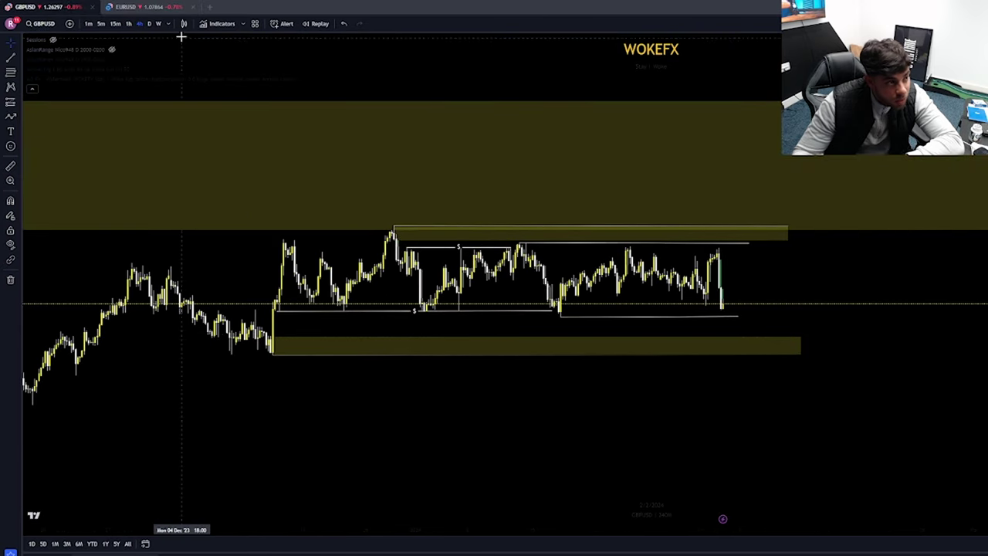
pyautogui.click(129, 24)
pyautogui.hscroll(-10, 878, 410)
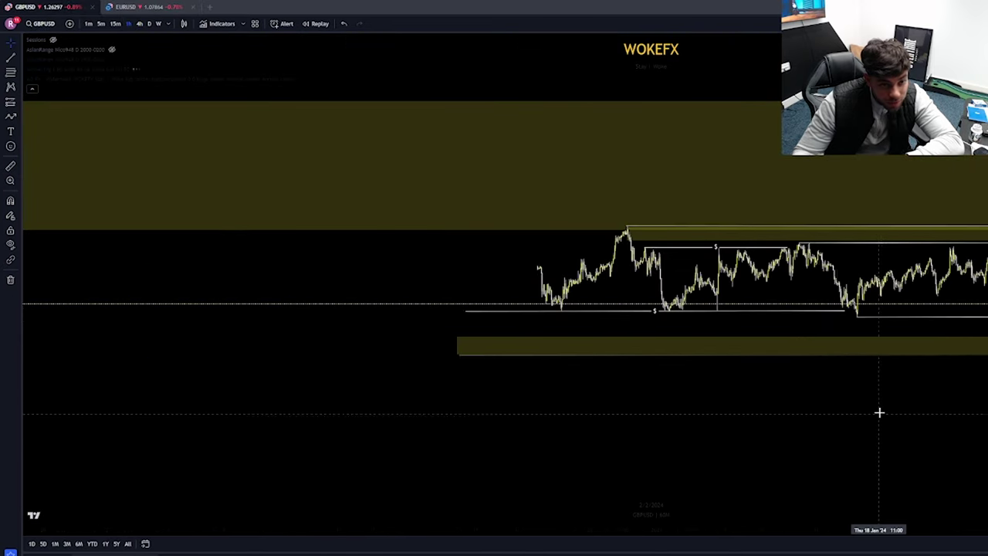
pyautogui.moveTo(987, 388); pyautogui.dragTo(701, 388)
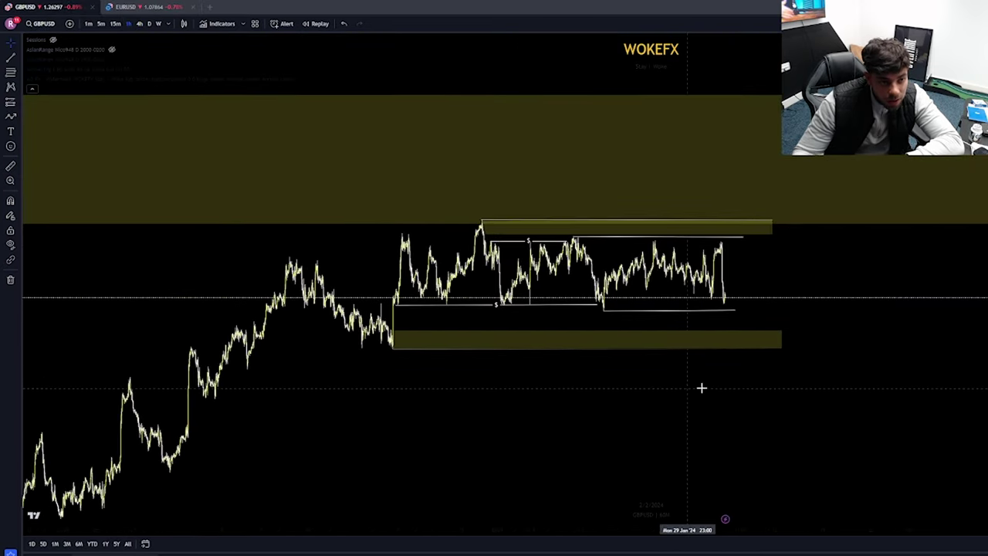
pyautogui.scroll(-1, 731, 387)
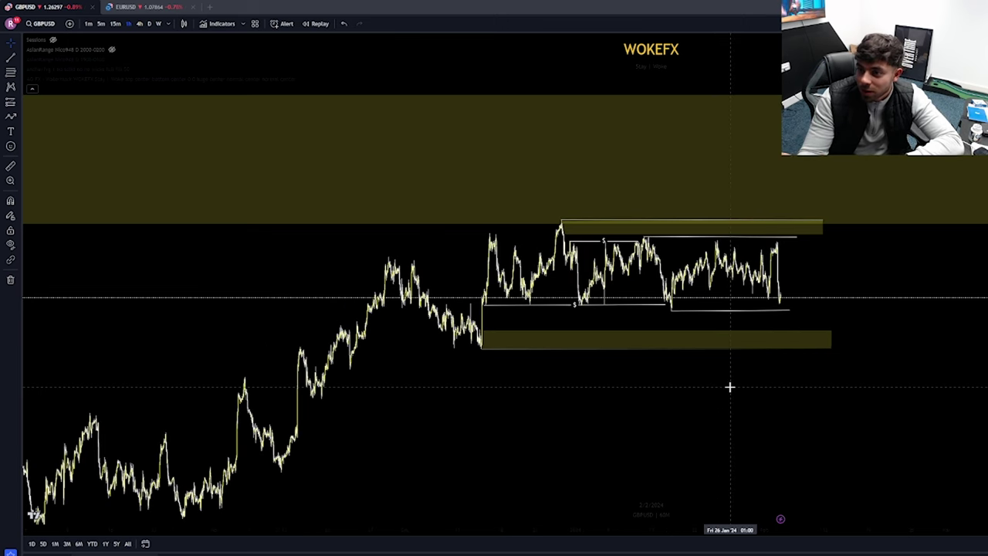
pyautogui.hscroll(-5, 772, 389)
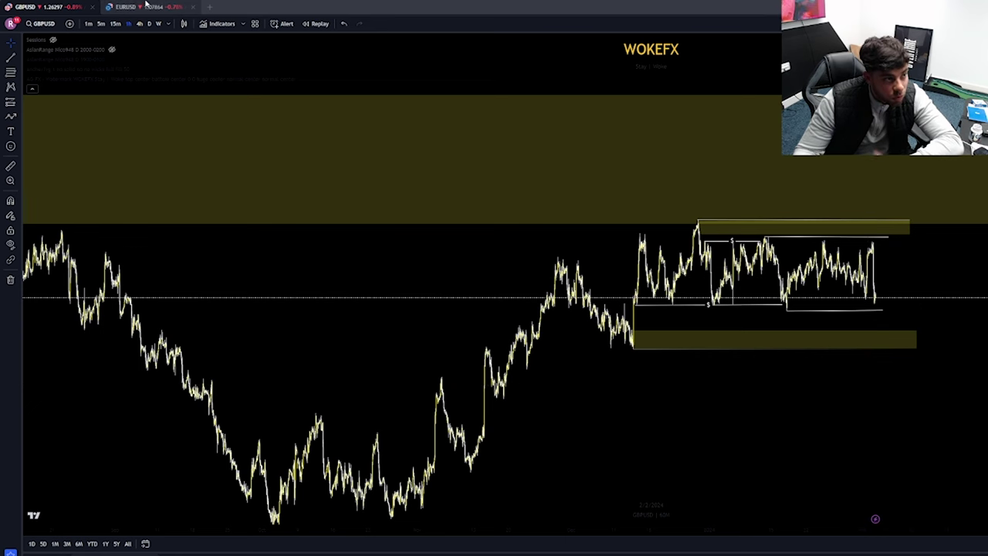
# Step: Return to the EURUSD chart, leave the rectangle tool and review the zones on the daily timeframe
pyautogui.click(145, 5)
pyautogui.moveTo(815, 293)
pyautogui.mouseDown()
pyautogui.moveTo(501, 297)
pyautogui.moveTo(607, 361)
pyautogui.moveTo(684, 292)
pyautogui.mouseUp()
pyautogui.click(419, 45)
pyautogui.scroll(-3, 772, 409)
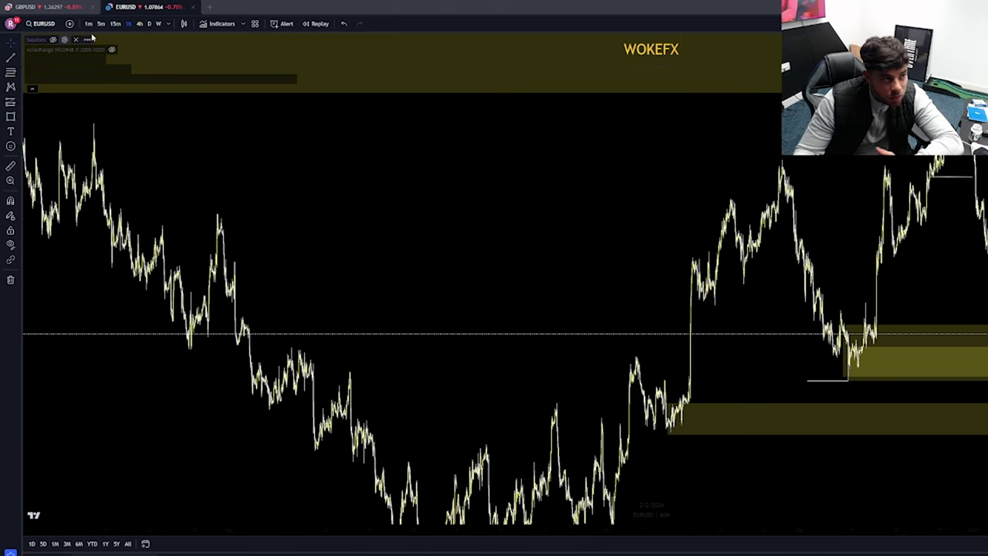
pyautogui.click(154, 24)
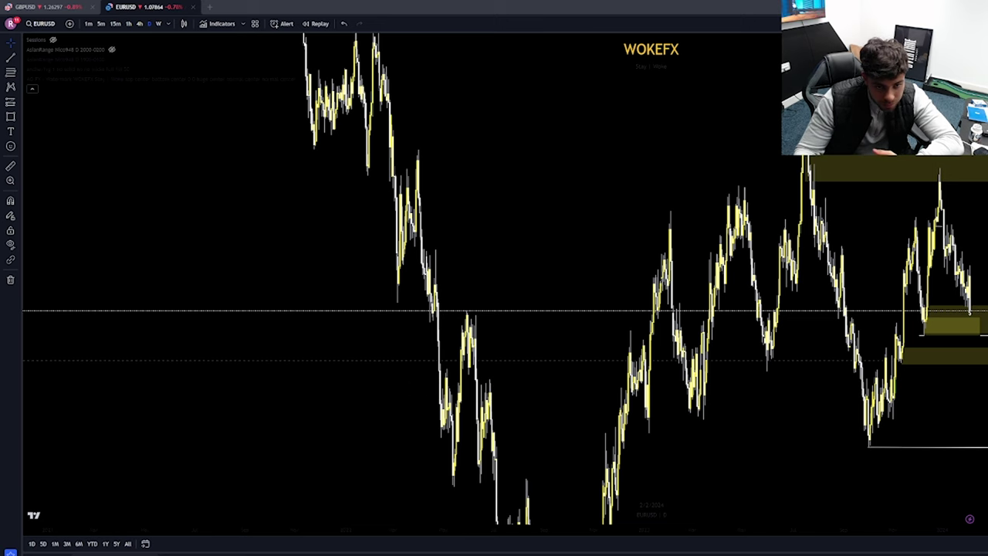
# Step: Return to the GBPUSD 1-hour chart and review the range against the upper supply zone and the lower demand zone
pyautogui.click(47, 7)
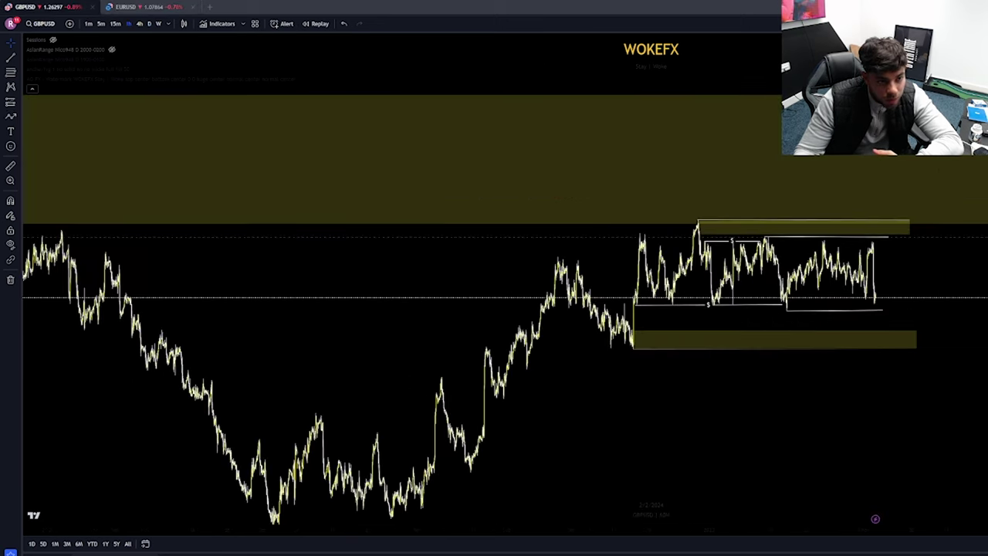
pyautogui.moveTo(889, 344); pyautogui.dragTo(987, 282)
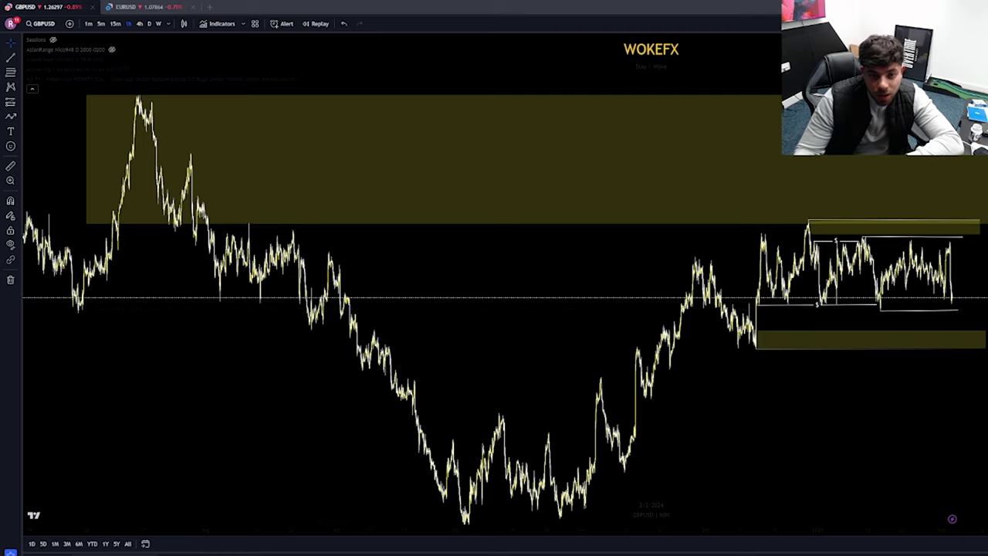
pyautogui.moveTo(749, 478); pyautogui.dragTo(581, 457)
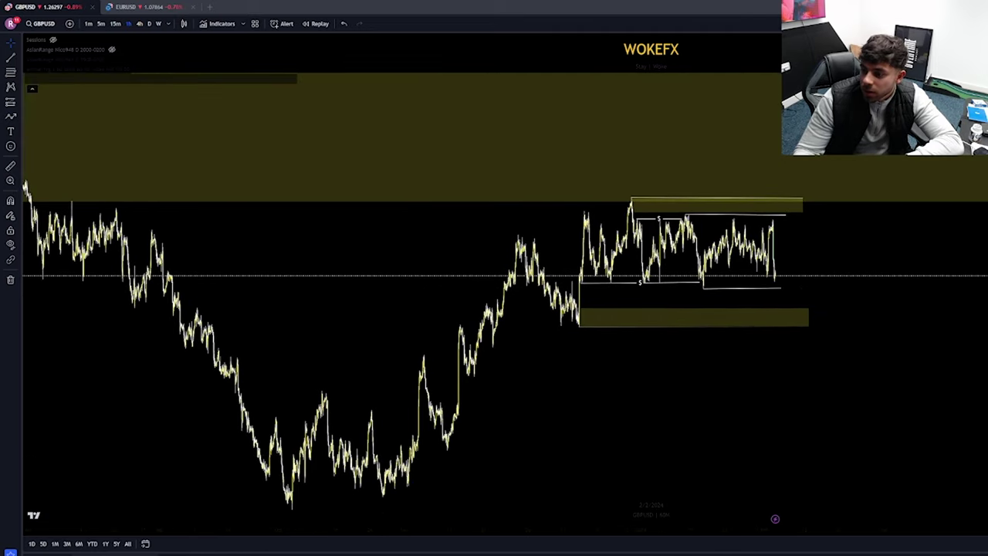